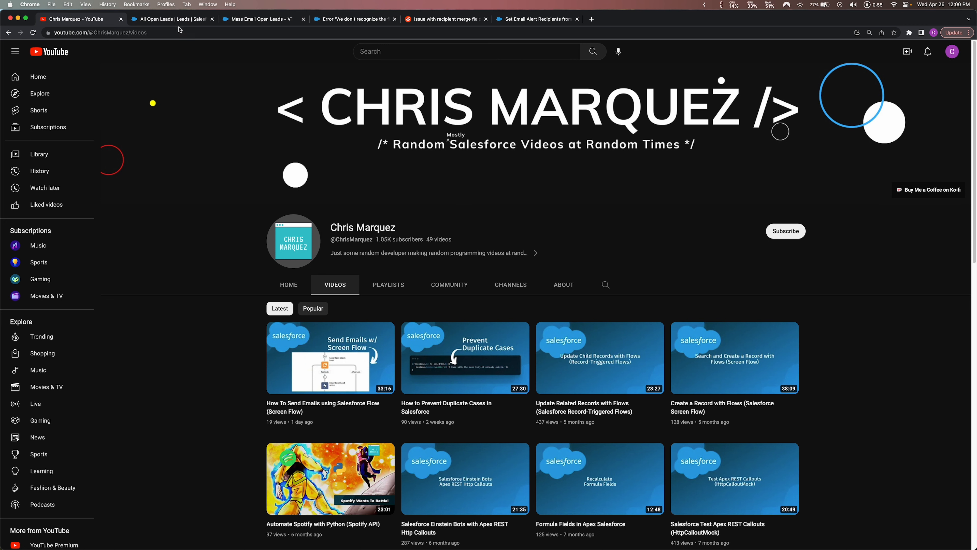
Step: Launch Mass Email Open Leads from the All Open Leads list, inspect its email subject and body fields, and return to the list
{"action": "left_click", "coordinate": [182, 19]}
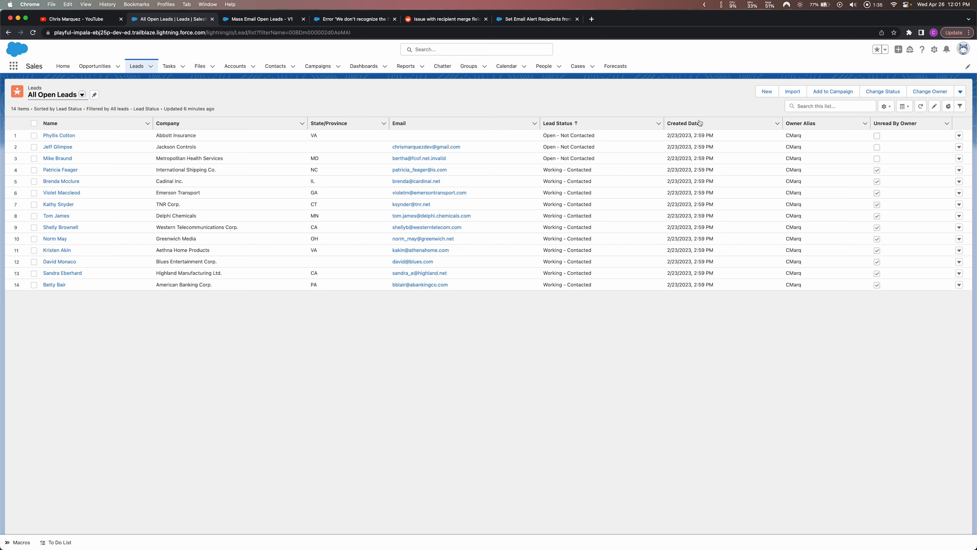
{"action": "left_click", "coordinate": [963, 93]}
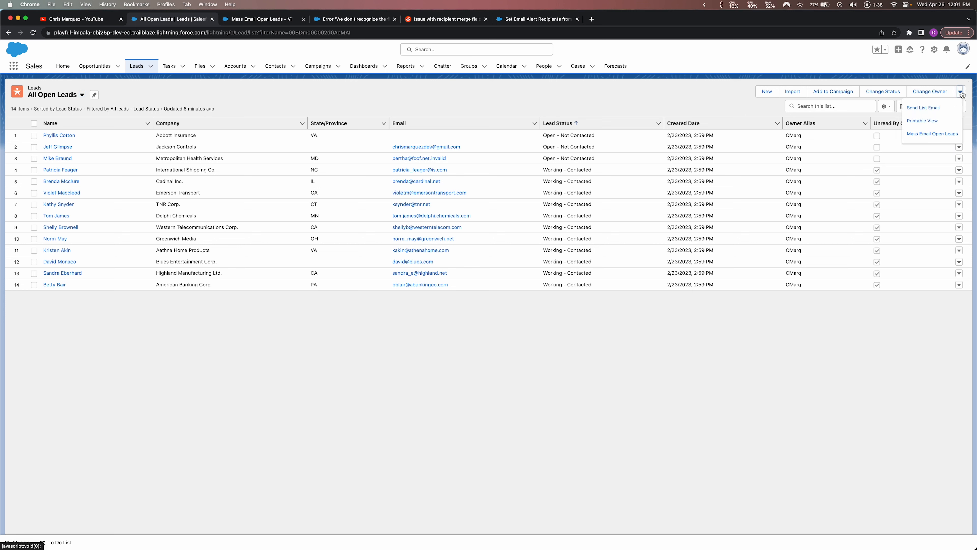
{"action": "left_click", "coordinate": [929, 134]}
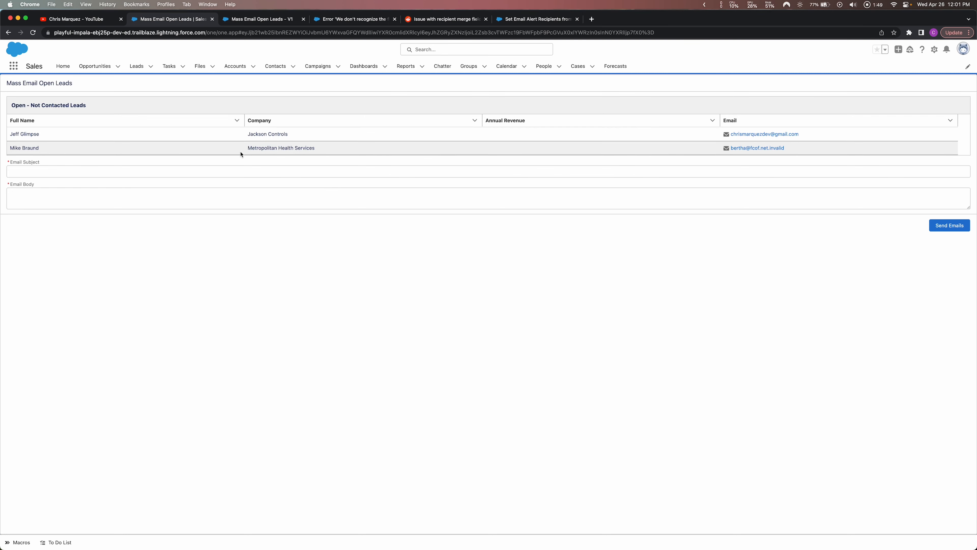
{"action": "left_click", "coordinate": [196, 167]}
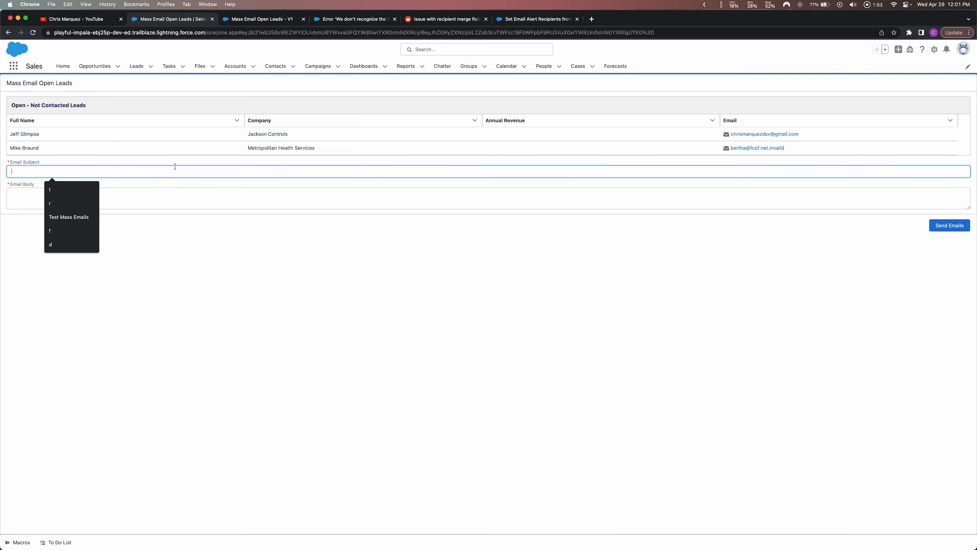
{"action": "left_click", "coordinate": [150, 197]}
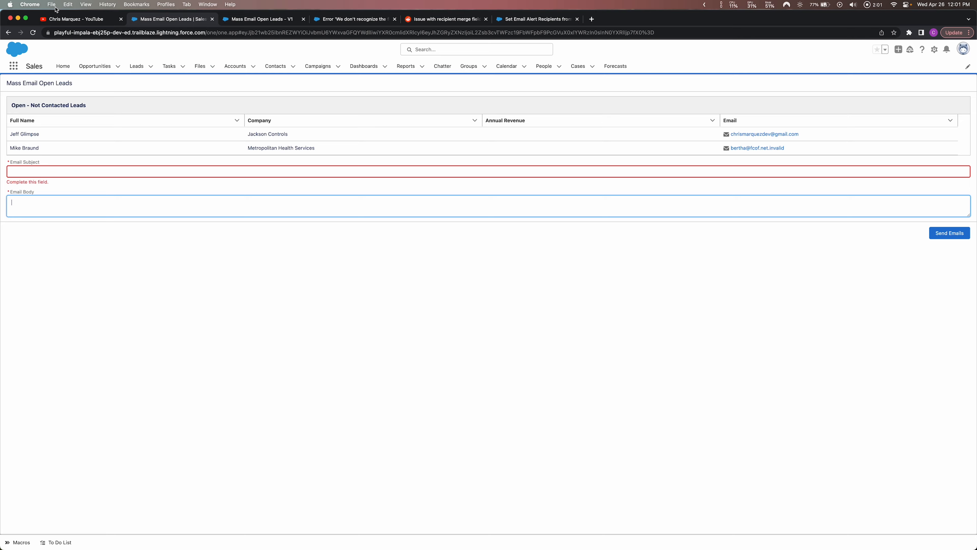
{"action": "left_click", "coordinate": [8, 33]}
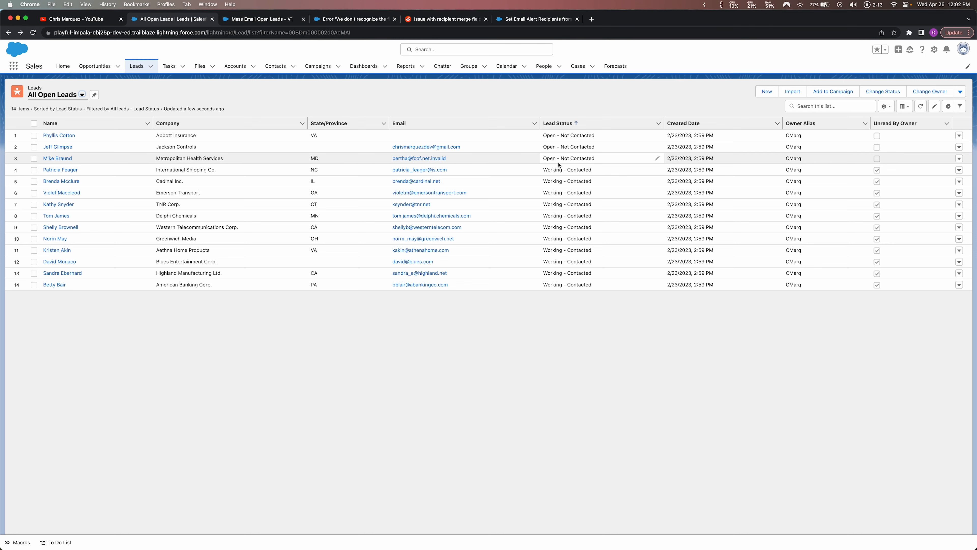
Step: Go to the Mass Email Open Leads flow in Flow Builder and examine its overall structure
{"action": "left_click", "coordinate": [271, 21]}
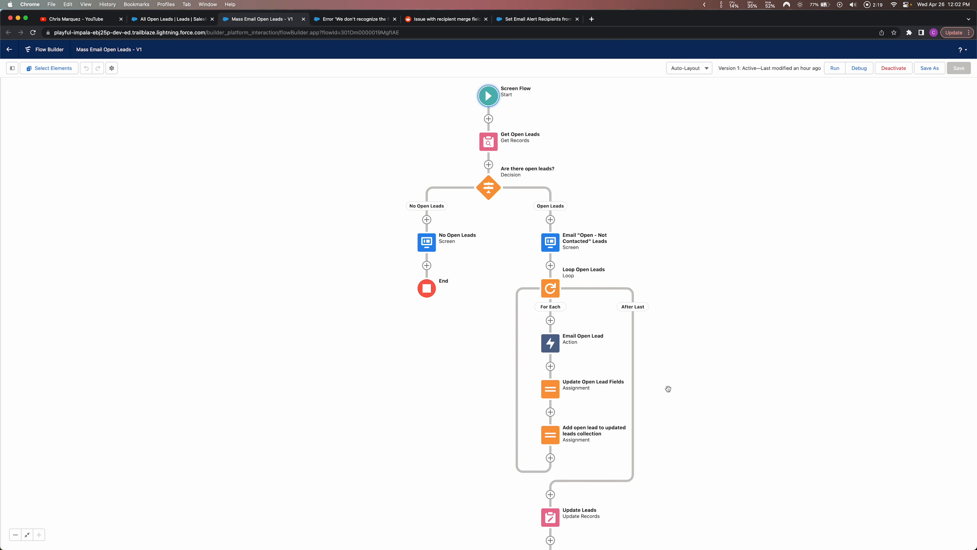
{"action": "left_click", "coordinate": [681, 383]}
{"action": "left_click_drag", "start_coordinate": [682, 383], "coordinate": [648, 408]}
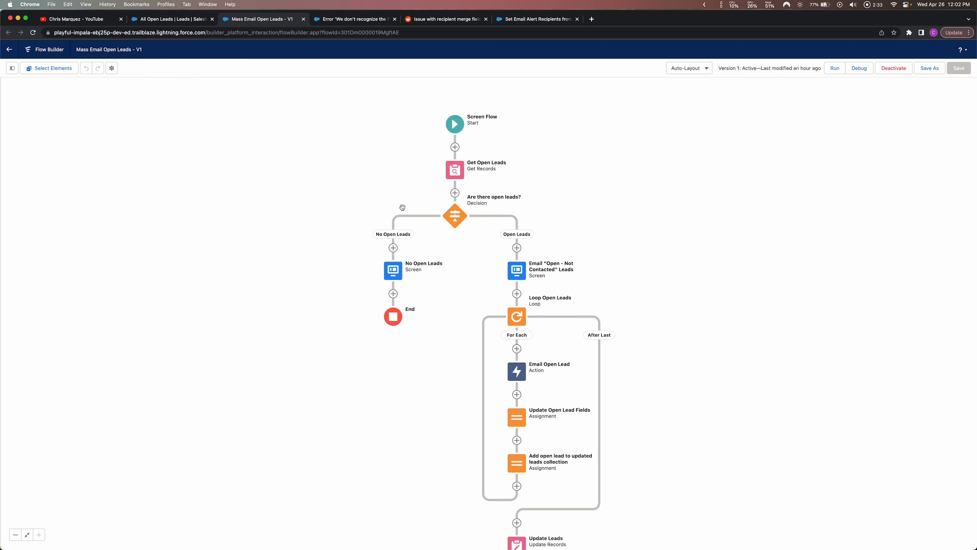
Step: View the playlists of the YouTube channel and return to the Mass Email Open Leads flow
{"action": "left_click", "coordinate": [90, 19]}
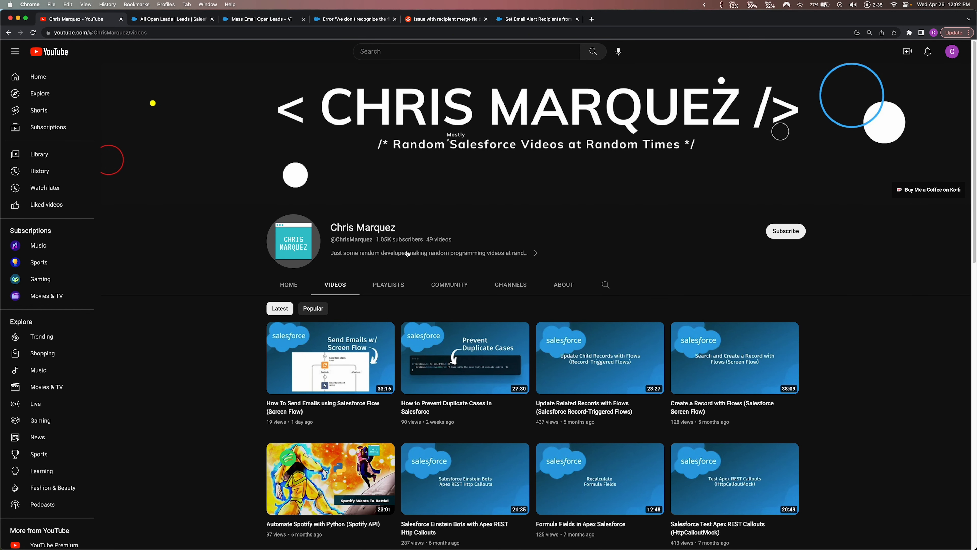
{"action": "left_click", "coordinate": [379, 284]}
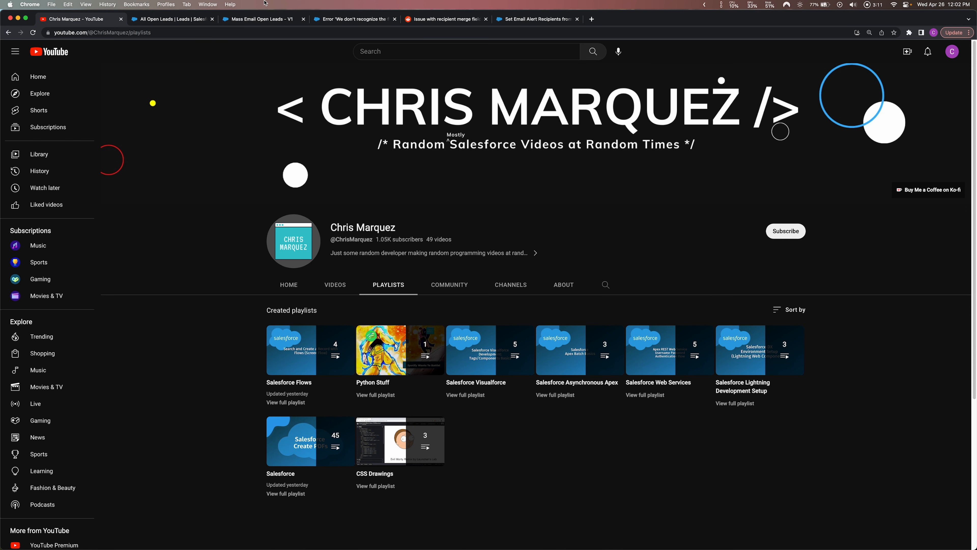
{"action": "left_click", "coordinate": [248, 21]}
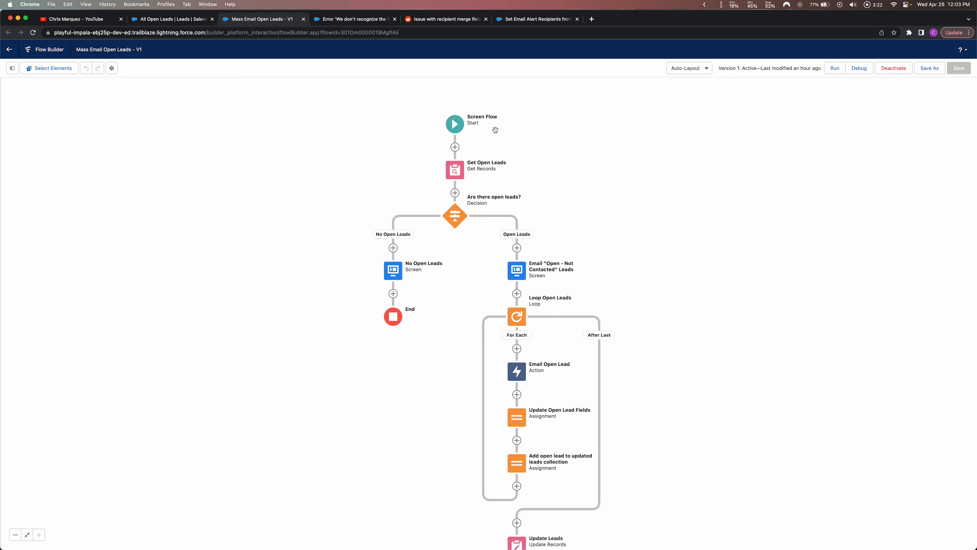
Step: Examine the filter settings of the Get Open Leads element and the contents of the No Open Leads screen
{"action": "double_click", "coordinate": [455, 171]}
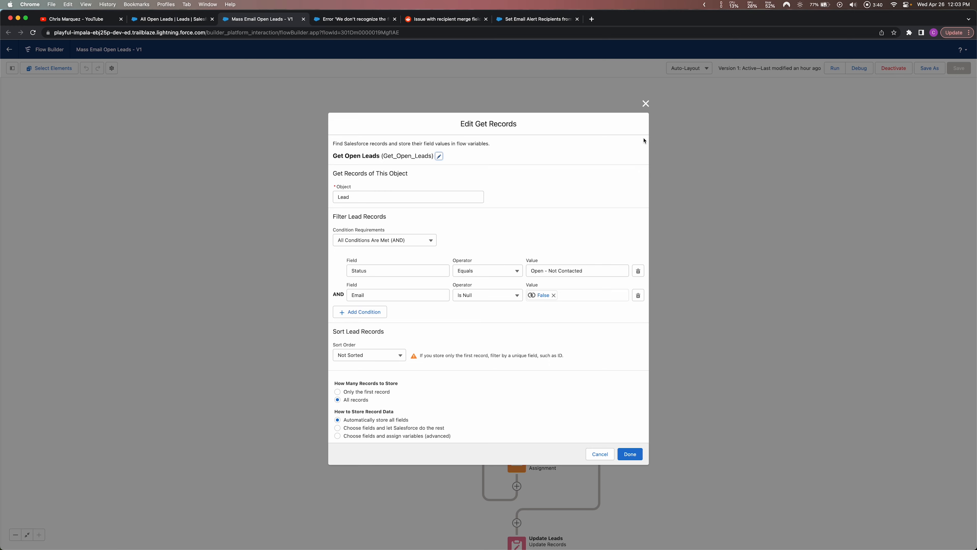
{"action": "left_click", "coordinate": [645, 104]}
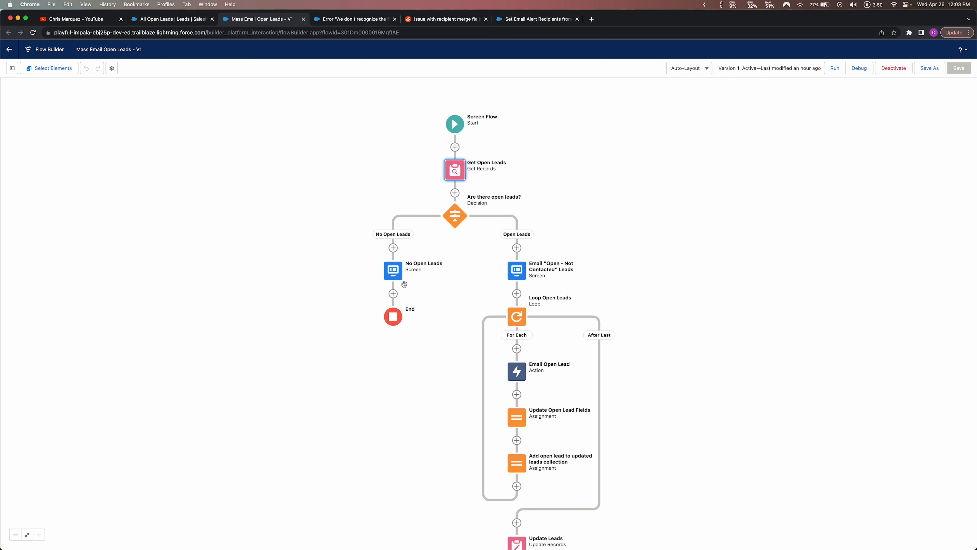
{"action": "double_click", "coordinate": [399, 278]}
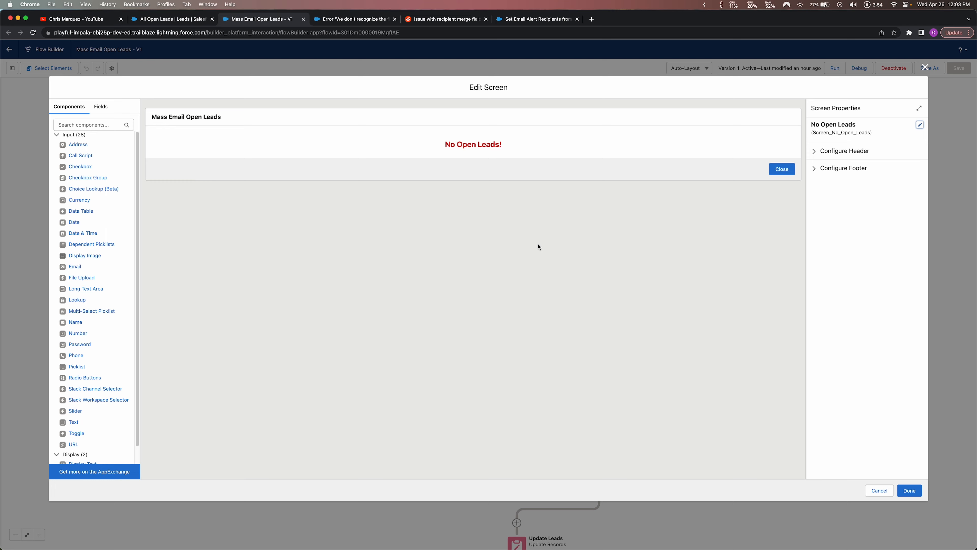
{"action": "left_click", "coordinate": [925, 68]}
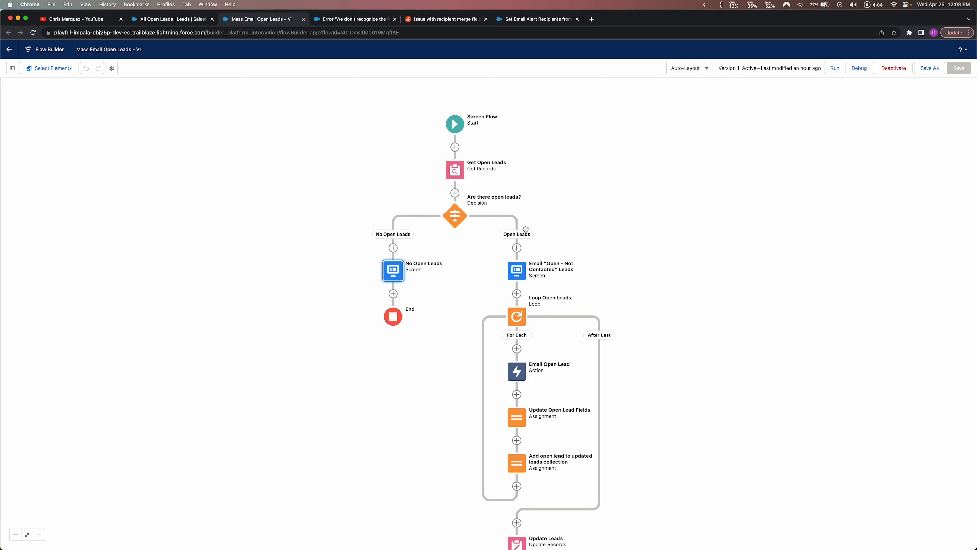
Step: Inspect the column and row settings of the data table on the Email "Open - Not Contacted" Leads screen
{"action": "double_click", "coordinate": [518, 276]}
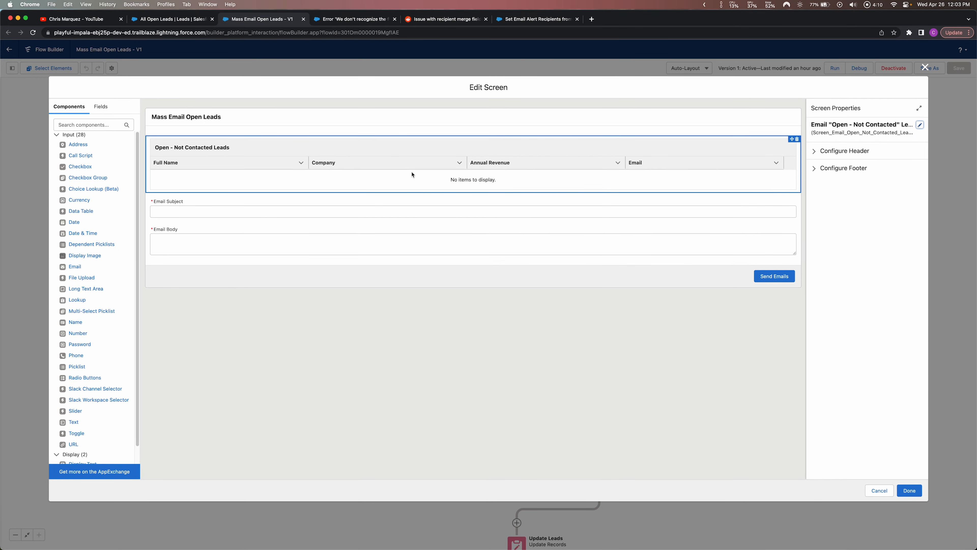
{"action": "left_click", "coordinate": [398, 172]}
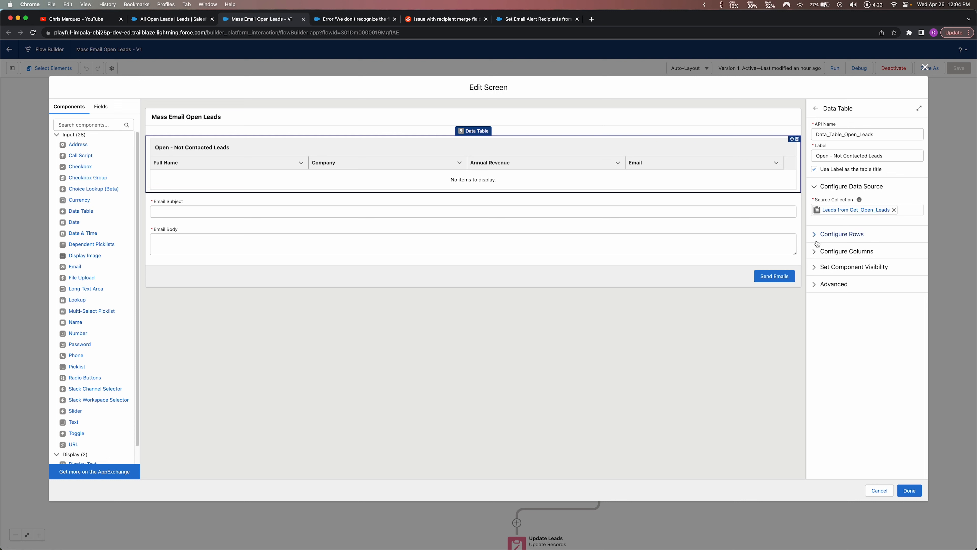
{"action": "left_click", "coordinate": [816, 251]}
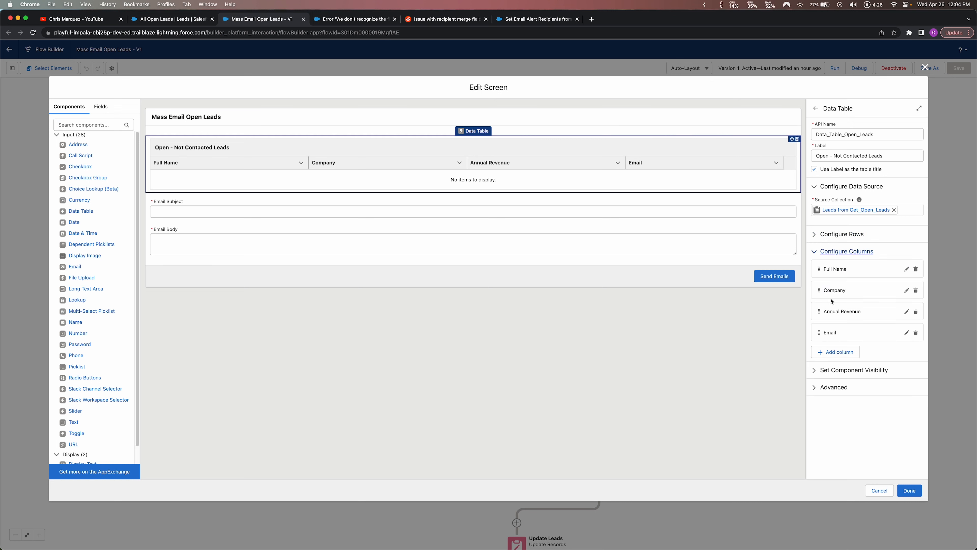
{"action": "left_click", "coordinate": [818, 236]}
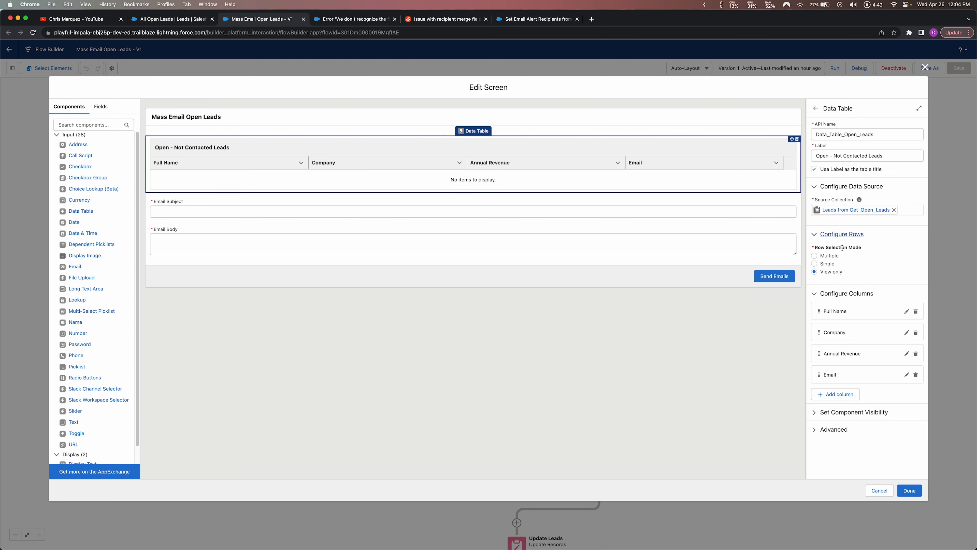
Step: Try the Multiple row selection mode on the data table, compare it with selecting leads in the list, and restore View only
{"action": "left_click", "coordinate": [827, 257]}
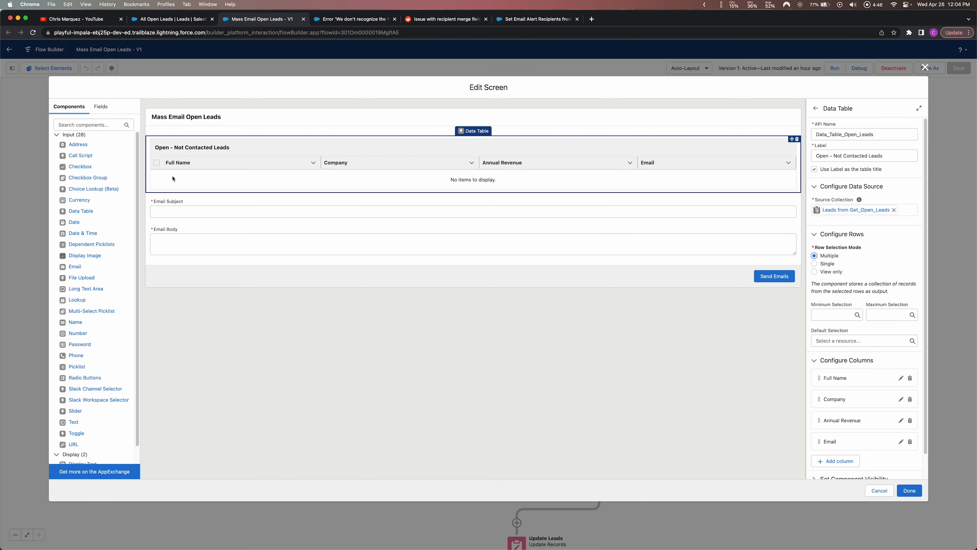
{"action": "left_click", "coordinate": [172, 19]}
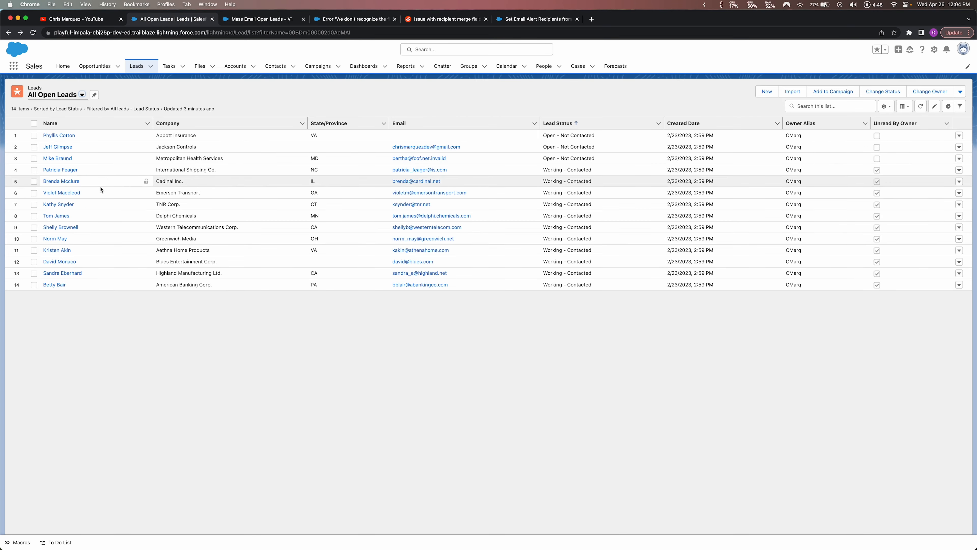
{"action": "left_click", "coordinate": [33, 135]}
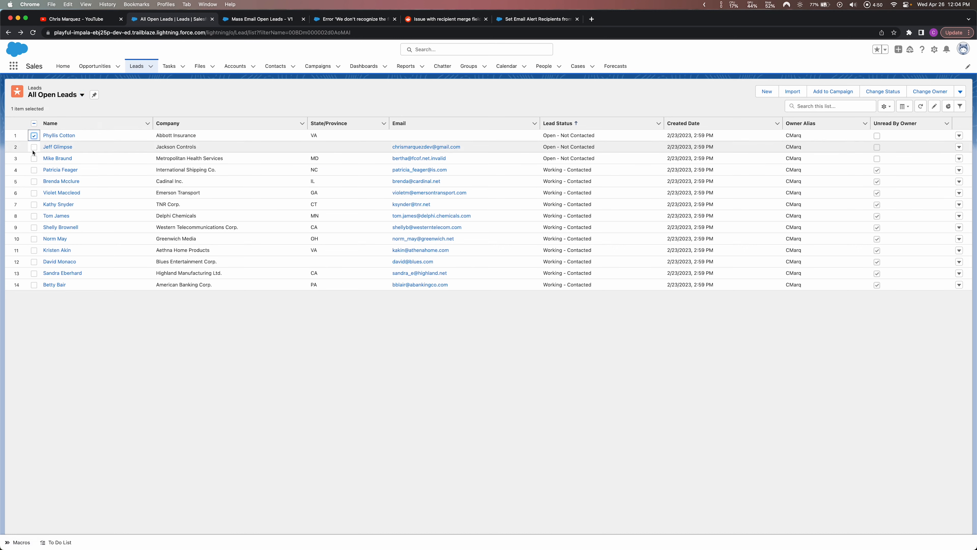
{"action": "left_click", "coordinate": [34, 158]}
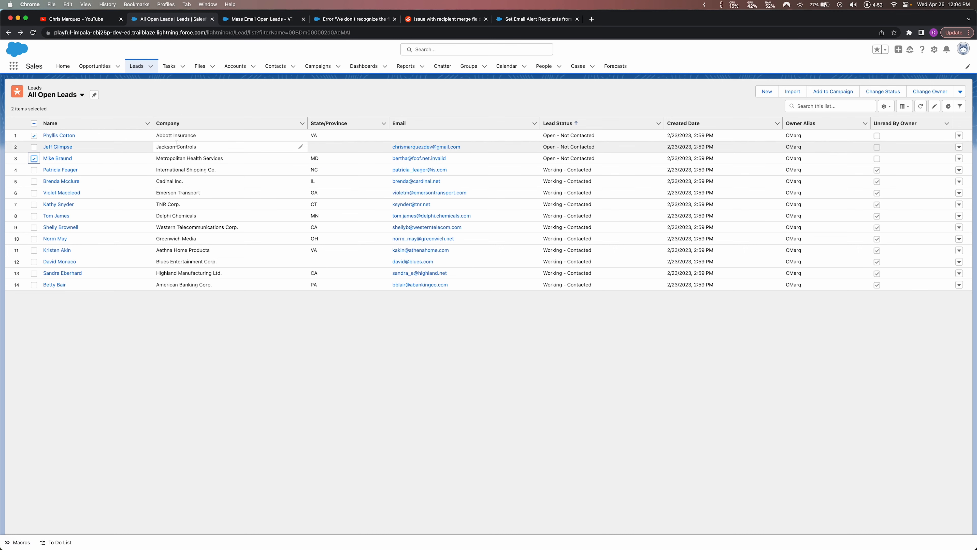
{"action": "left_click", "coordinate": [254, 19]}
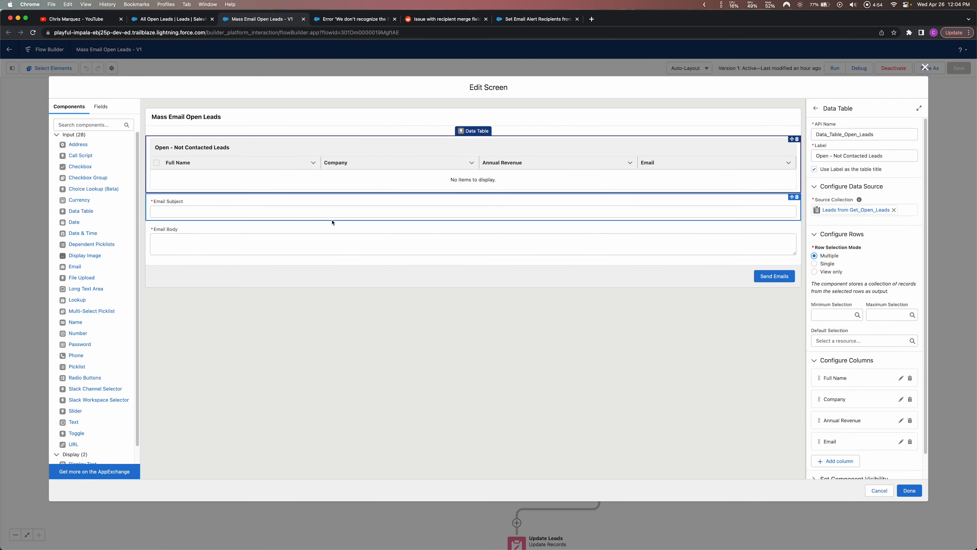
{"action": "left_click", "coordinate": [814, 271]}
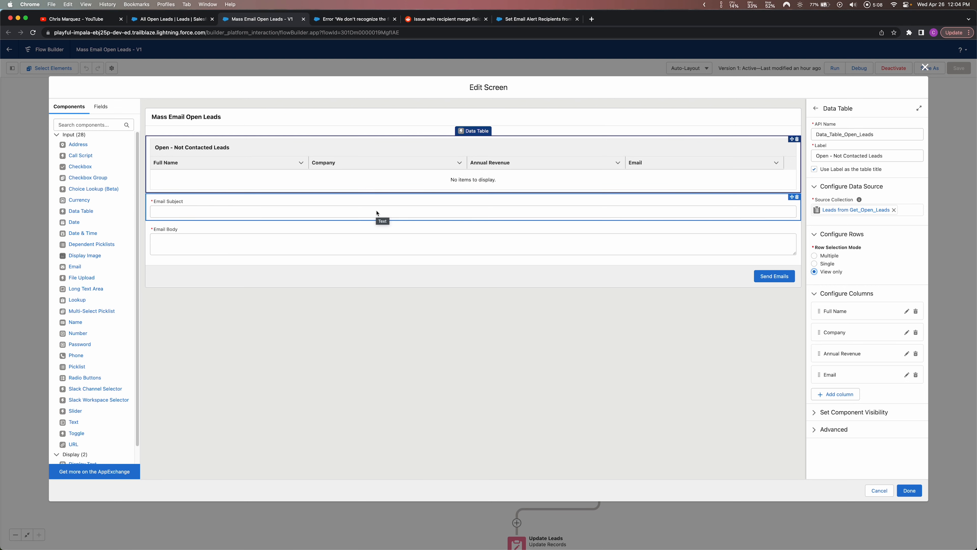
Step: Inspect the Email Subject text field, the Email Body long text area and the footer, and close the screen editor without changes
{"action": "left_click", "coordinate": [235, 212]}
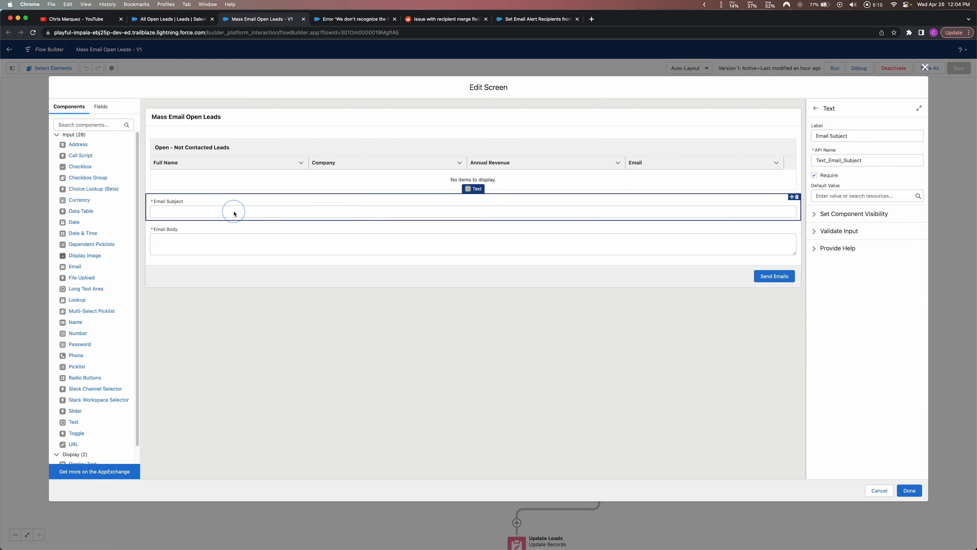
{"action": "left_click", "coordinate": [227, 235]}
{"action": "left_click", "coordinate": [218, 210]}
{"action": "left_click", "coordinate": [211, 244]}
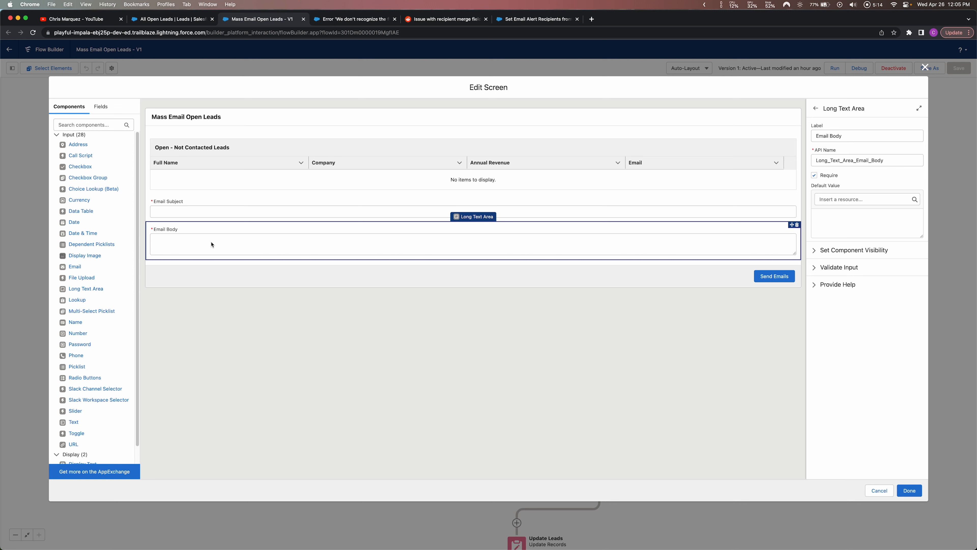
{"action": "left_click", "coordinate": [227, 209]}
{"action": "left_click", "coordinate": [248, 245]}
{"action": "left_click", "coordinate": [769, 280]}
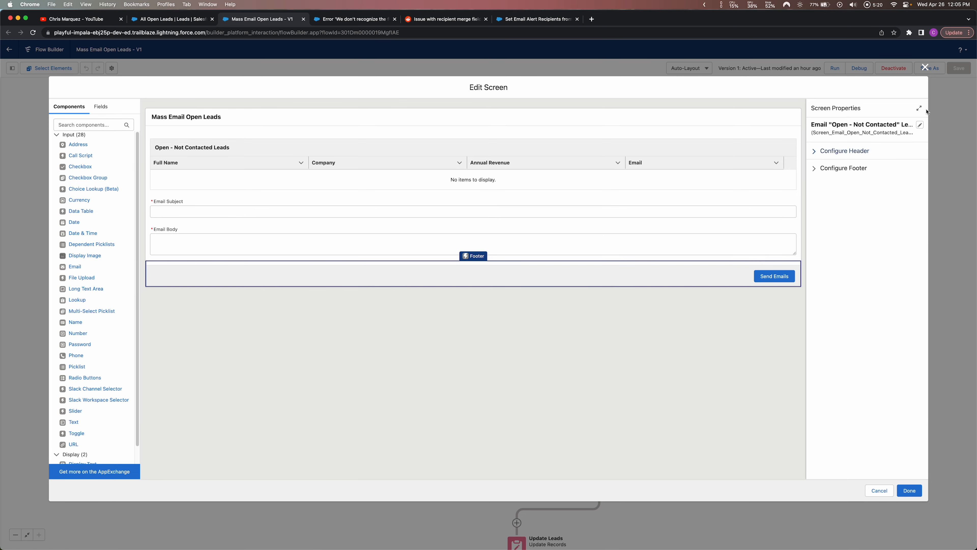
{"action": "left_click", "coordinate": [924, 67]}
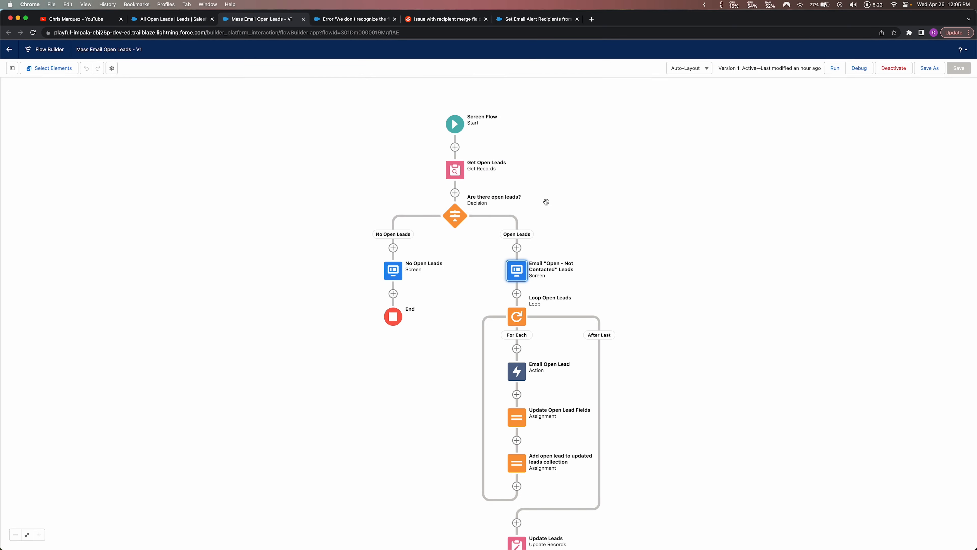
Step: Inspect the body, subject, recipient and sender input values of the Email Open Lead action, and close it without changes
{"action": "left_click_drag", "start_coordinate": [643, 267], "coordinate": [691, 173]}
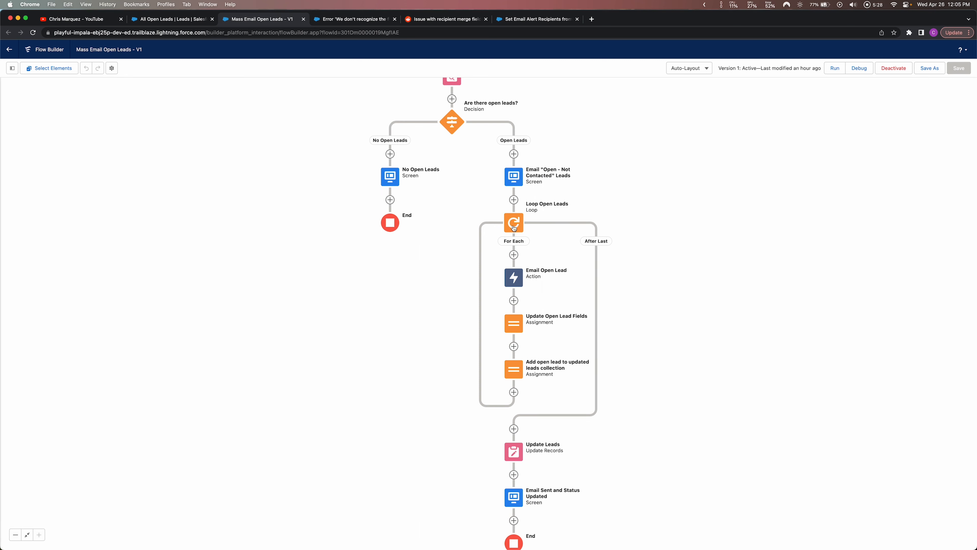
{"action": "double_click", "coordinate": [514, 277]}
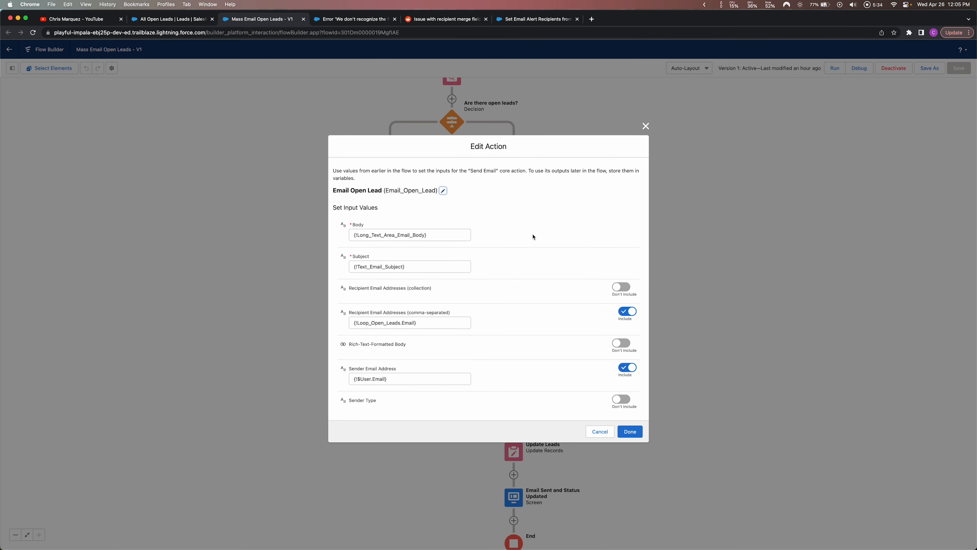
{"action": "left_click", "coordinate": [393, 236]}
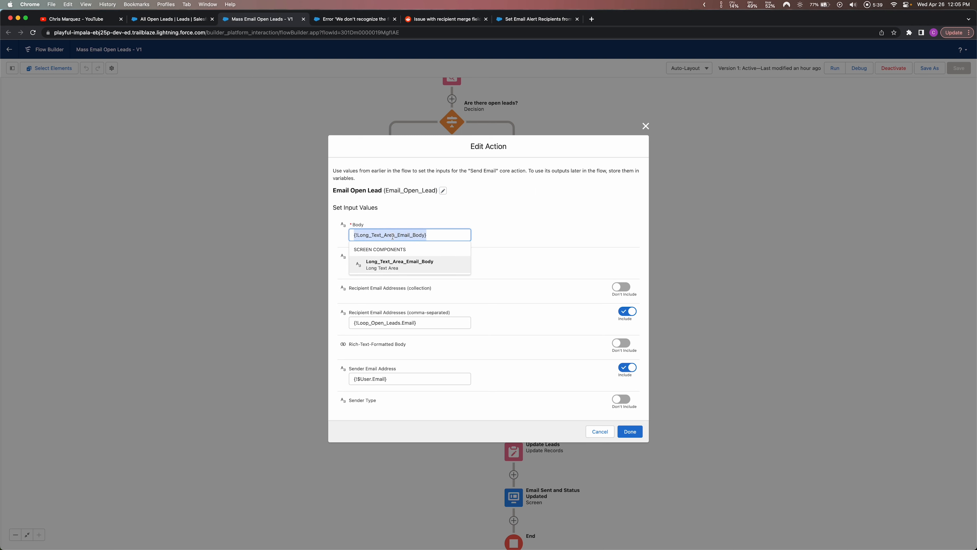
{"action": "left_click", "coordinate": [447, 212]}
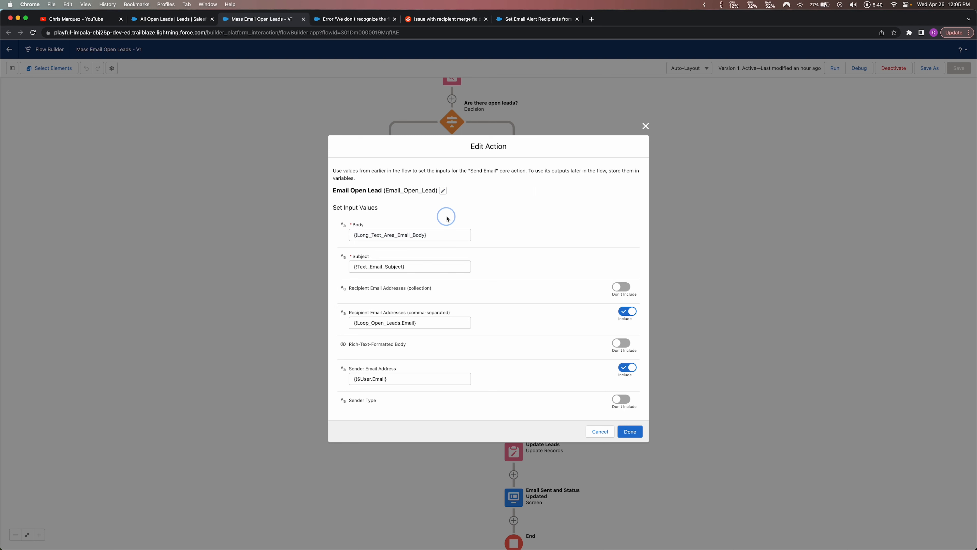
{"action": "double_click", "coordinate": [392, 267]}
{"action": "left_click", "coordinate": [473, 256]}
{"action": "left_click", "coordinate": [381, 323]}
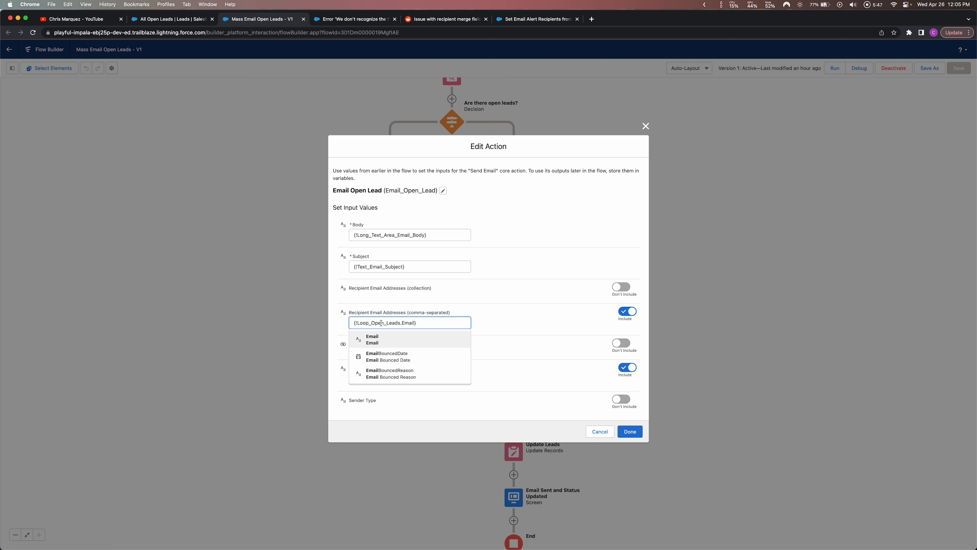
{"action": "left_click", "coordinate": [498, 325]}
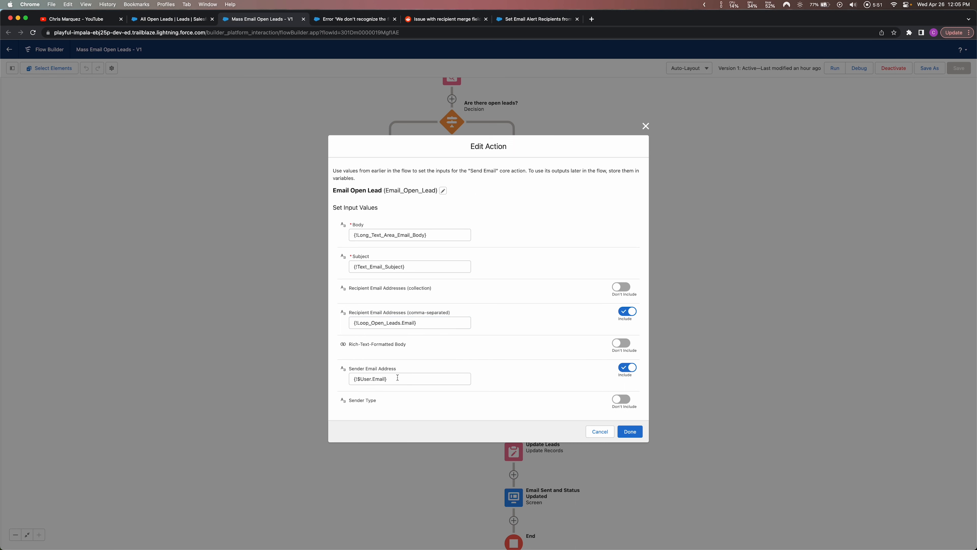
{"action": "left_click", "coordinate": [646, 127]}
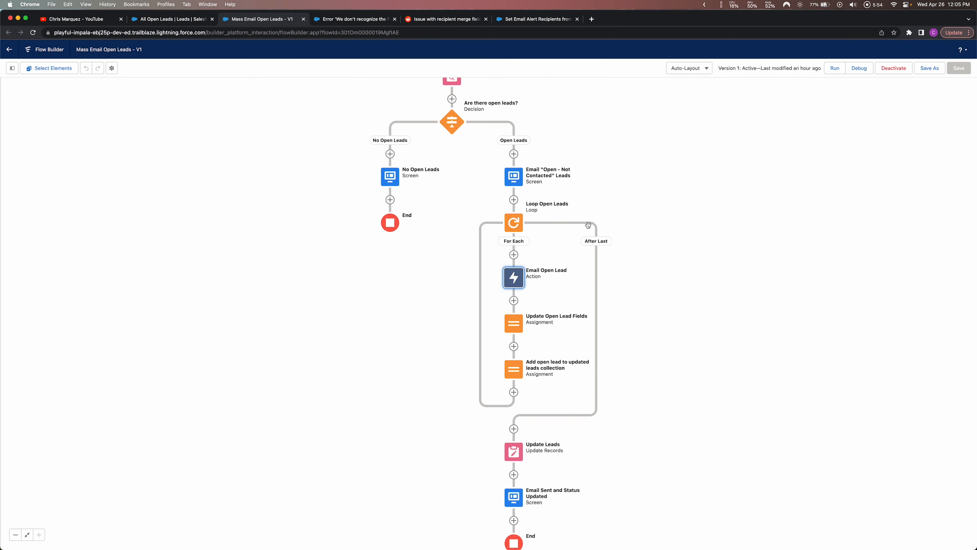
Step: Examine the variable, operator and value settings of the loop's two assignments, Update Open Lead Fields and Add open lead to updated leads collection
{"action": "double_click", "coordinate": [511, 329]}
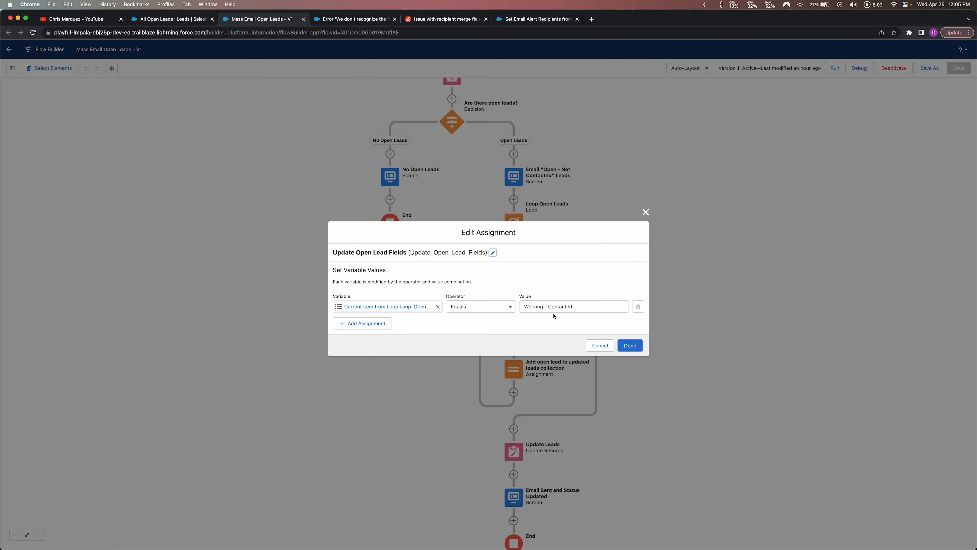
{"action": "left_click", "coordinate": [645, 212]}
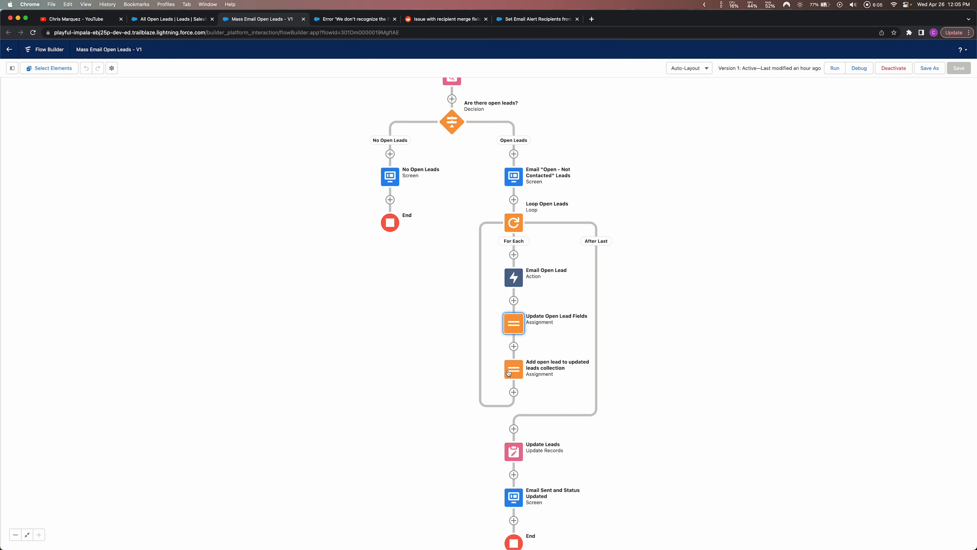
{"action": "double_click", "coordinate": [510, 371]}
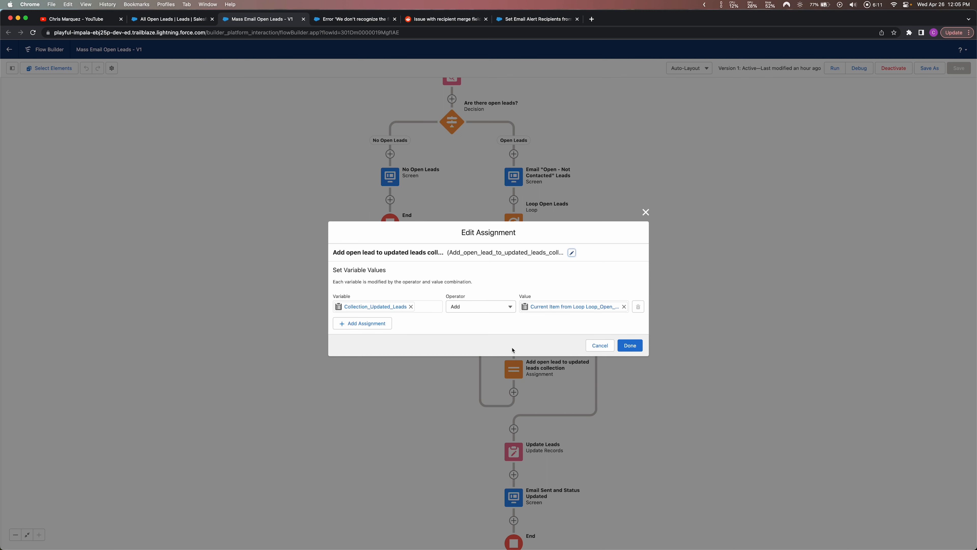
{"action": "left_click", "coordinate": [644, 212]}
{"action": "scroll", "coordinate": [448, 189], "scroll_direction": "up", "scroll_amount": 4}
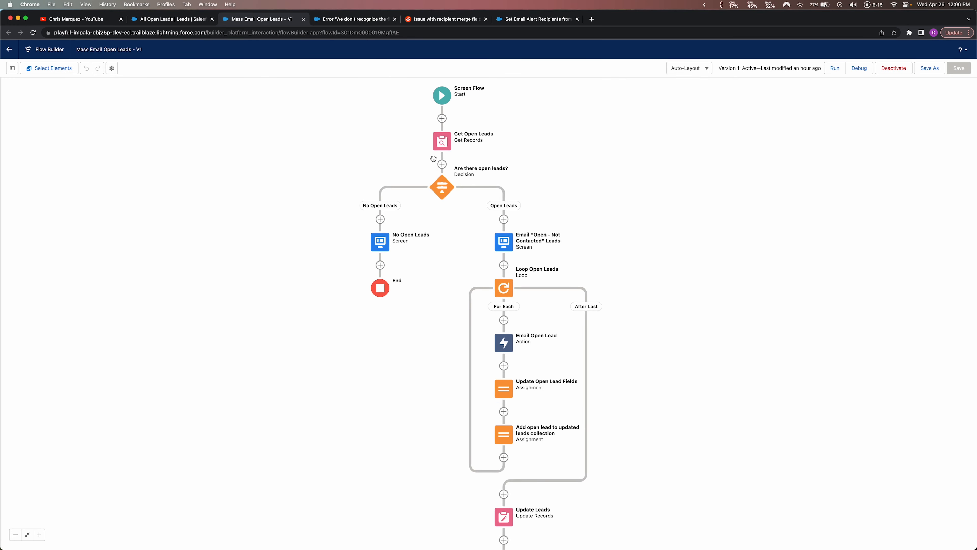
{"action": "scroll", "coordinate": [628, 349], "scroll_direction": "down", "scroll_amount": 4}
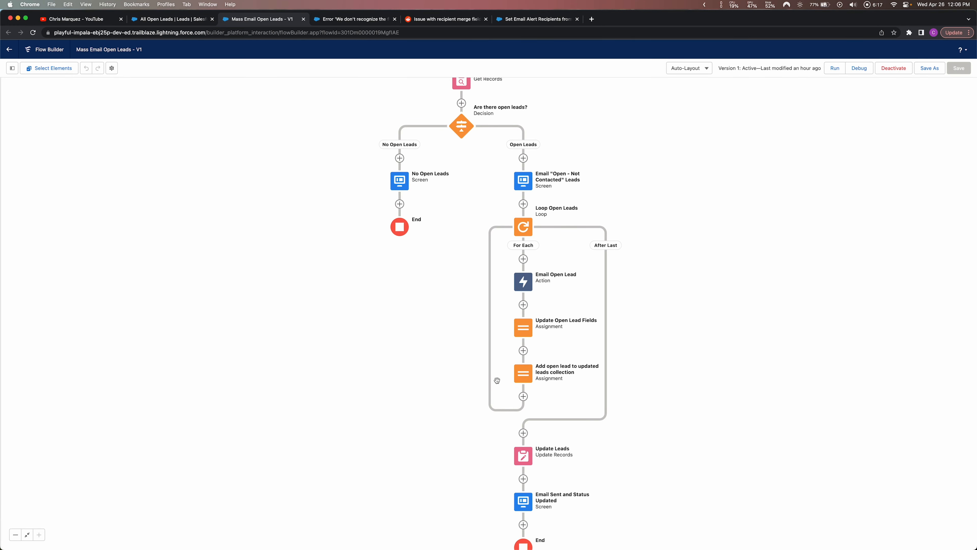
{"action": "left_click", "coordinate": [526, 374]}
{"action": "left_click", "coordinate": [525, 372]}
{"action": "left_click", "coordinate": [524, 374]}
{"action": "left_click", "coordinate": [523, 448]}
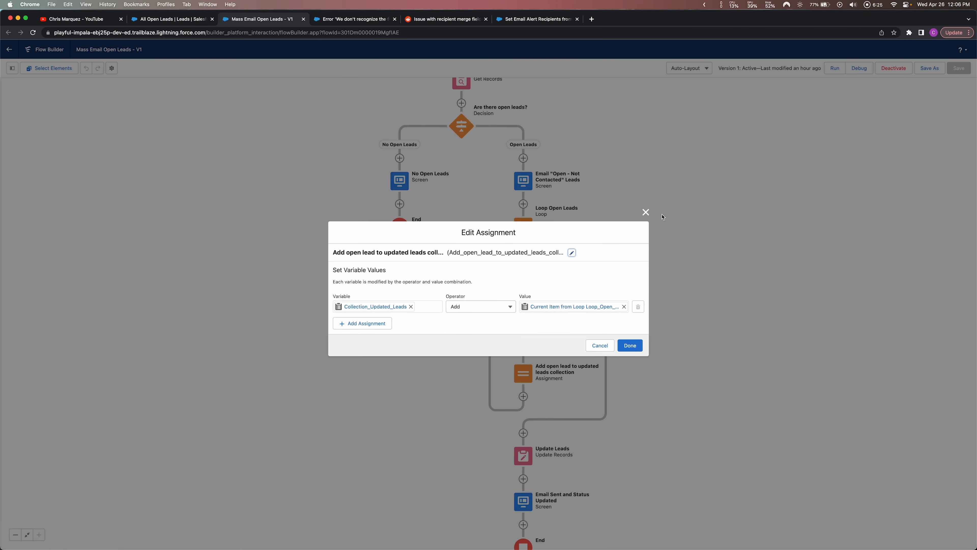
{"action": "left_click", "coordinate": [645, 213]}
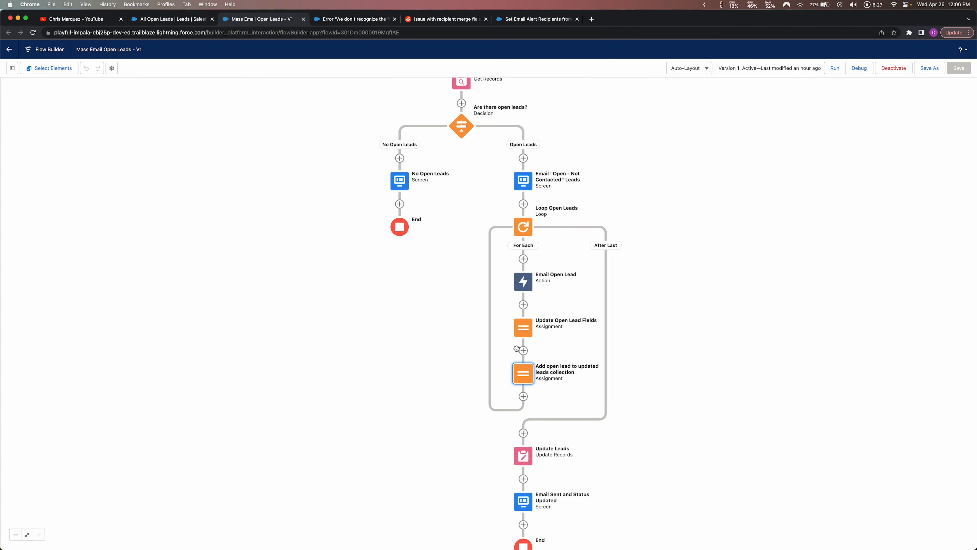
Step: Inspect the record collection used by the Update Leads element and the contents of the Email Sent and Status Updated screen
{"action": "scroll", "coordinate": [696, 368], "scroll_direction": "down", "scroll_amount": 3}
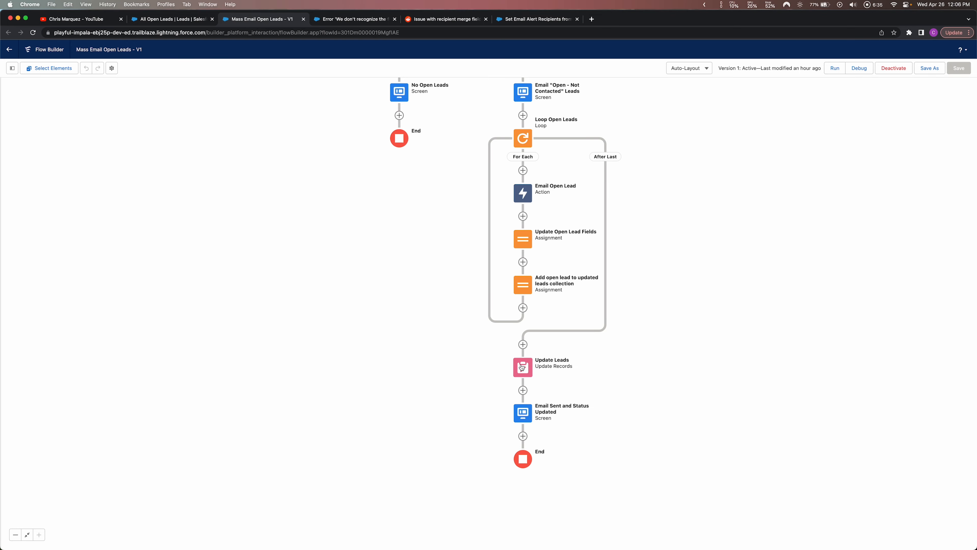
{"action": "double_click", "coordinate": [522, 367]}
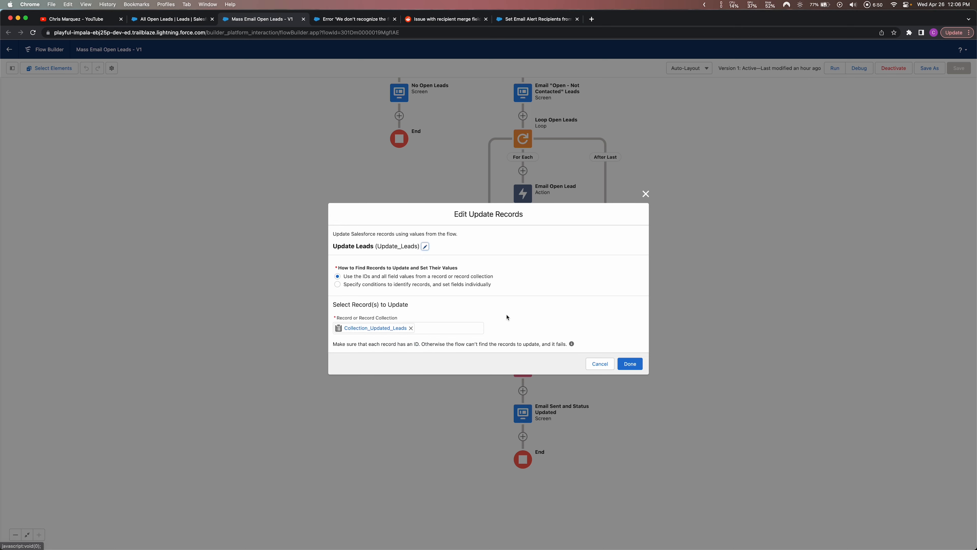
{"action": "left_click", "coordinate": [646, 194]}
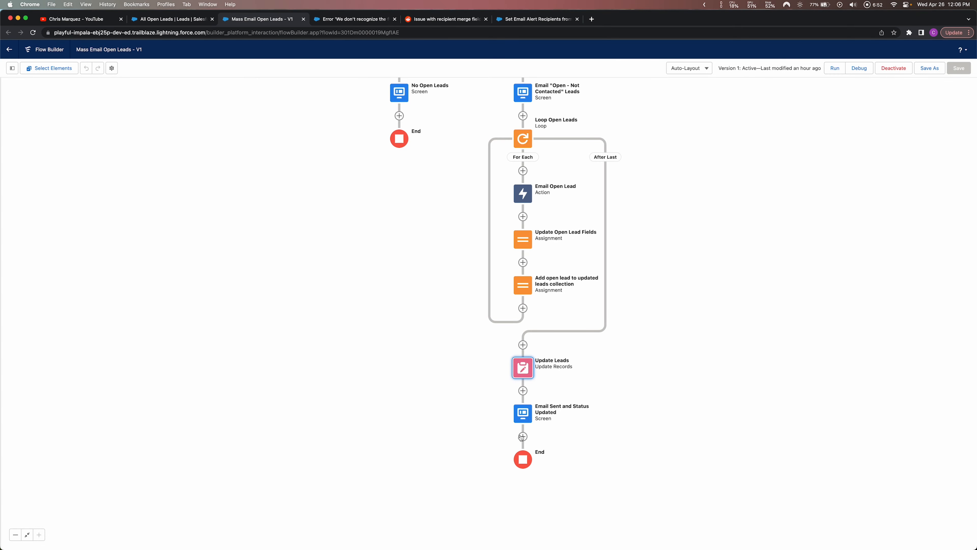
{"action": "double_click", "coordinate": [523, 418]}
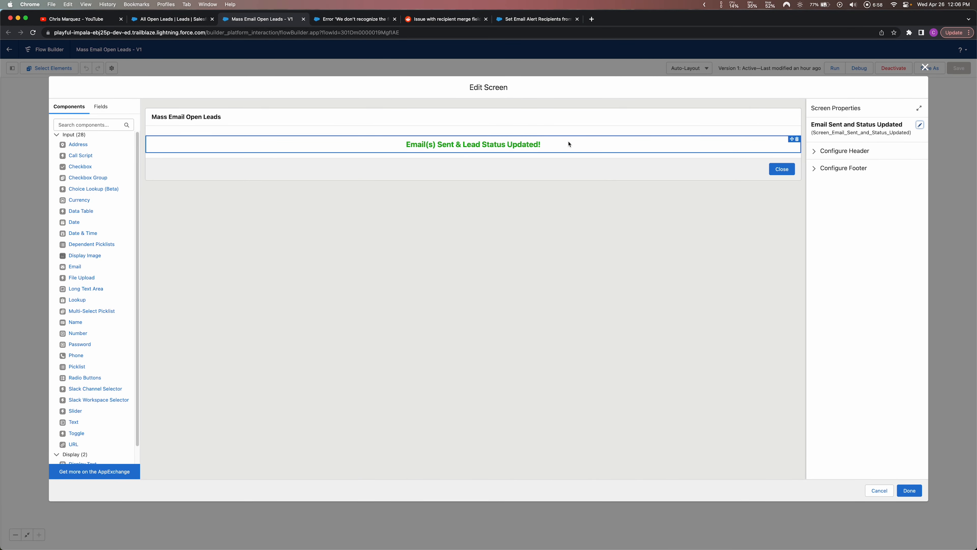
{"action": "left_click", "coordinate": [925, 67]}
{"action": "left_click_drag", "start_coordinate": [752, 275], "coordinate": [722, 331]}
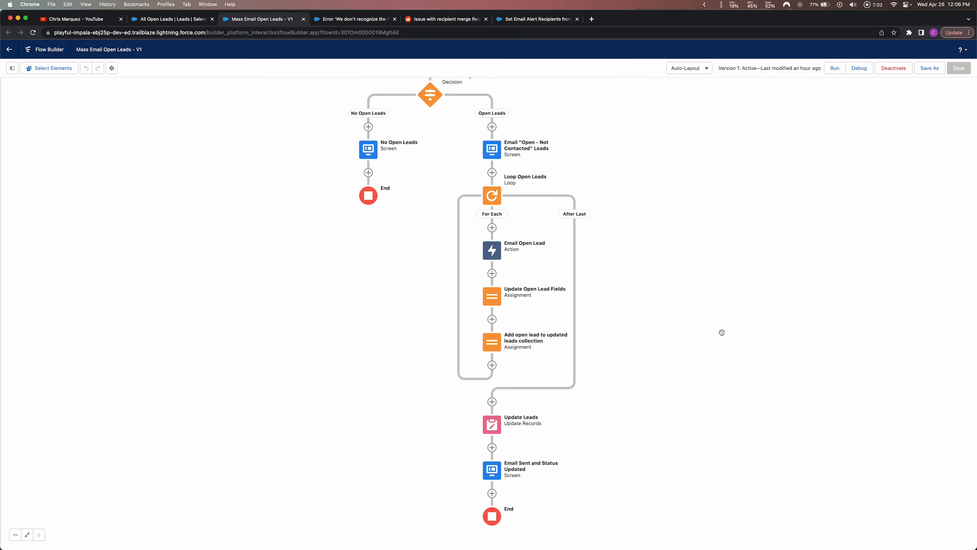
{"action": "left_click_drag", "start_coordinate": [656, 277], "coordinate": [665, 353]}
{"action": "scroll", "coordinate": [639, 277], "scroll_direction": "up", "scroll_amount": 3}
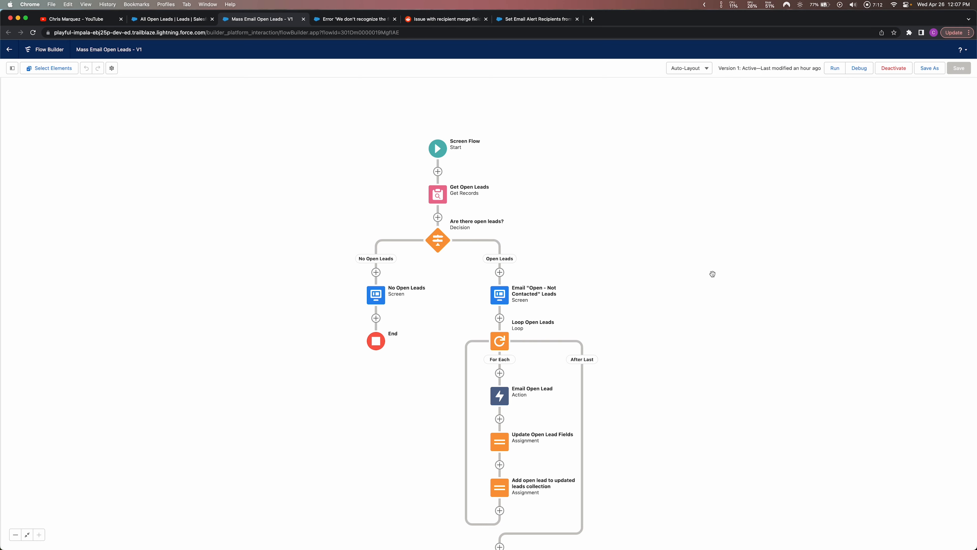
{"action": "scroll", "coordinate": [656, 313], "scroll_direction": "down", "scroll_amount": 4}
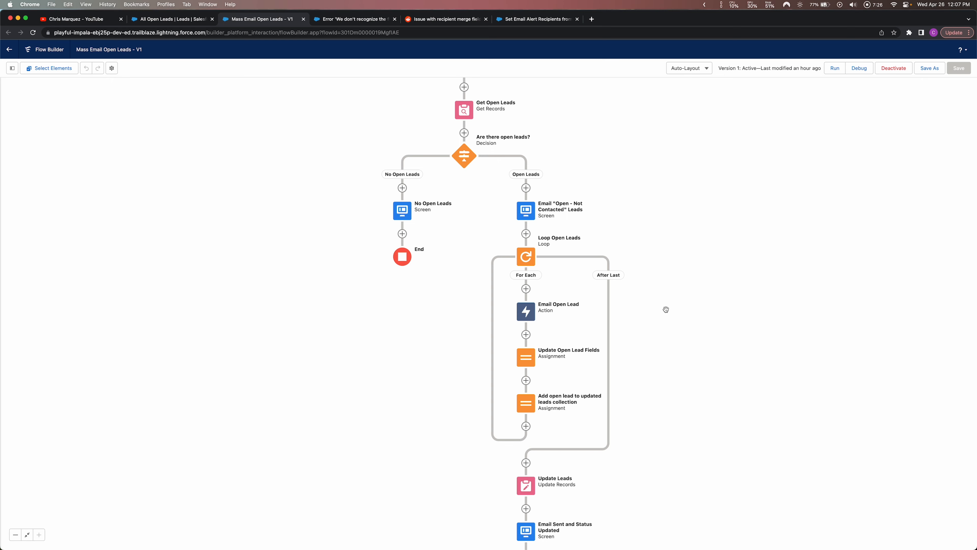
{"action": "scroll", "coordinate": [681, 265], "scroll_direction": "up", "scroll_amount": 2}
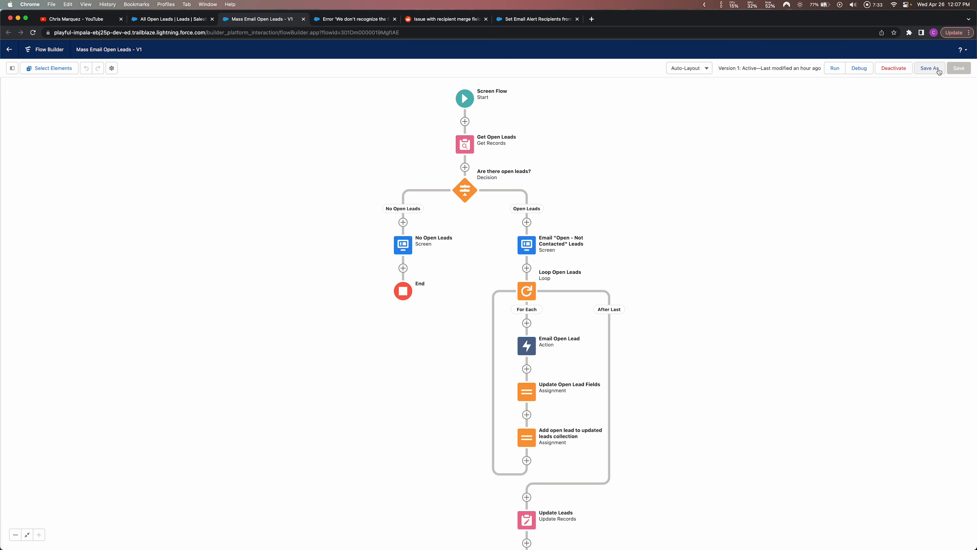
Step: Save the flow as a new flow labelled "Email Alert Open Leads" with the API name Email_Alert_Open_Leads
{"action": "left_click", "coordinate": [929, 68]}
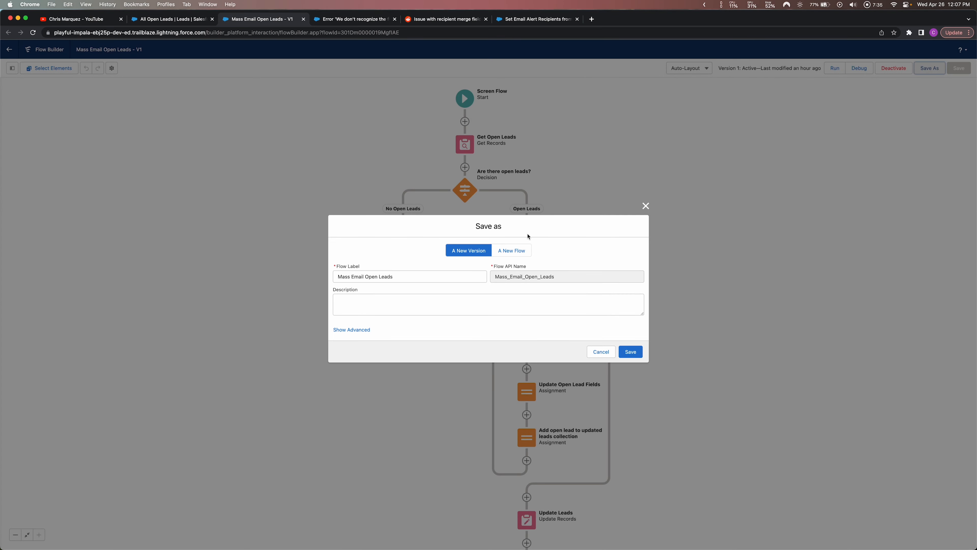
{"action": "left_click", "coordinate": [503, 254]}
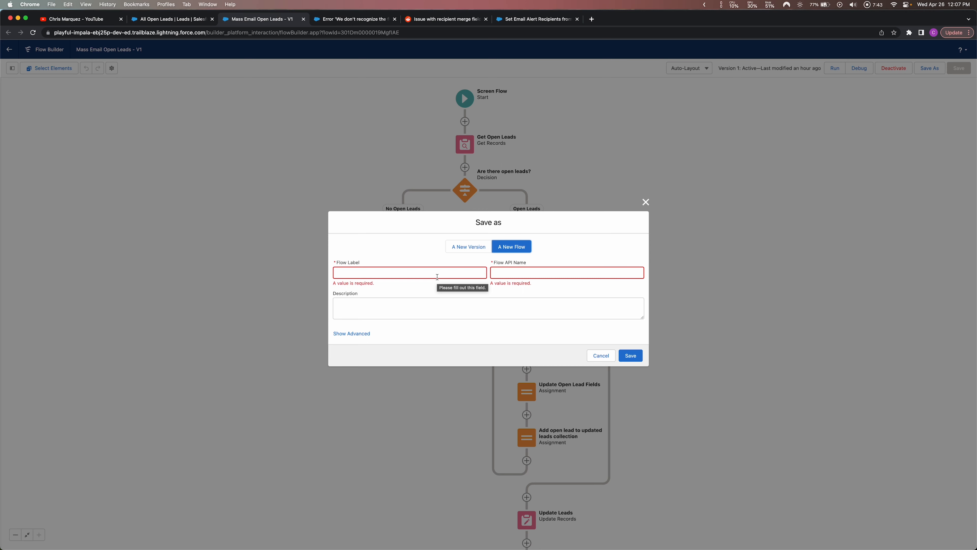
{"action": "left_click", "coordinate": [437, 276]}
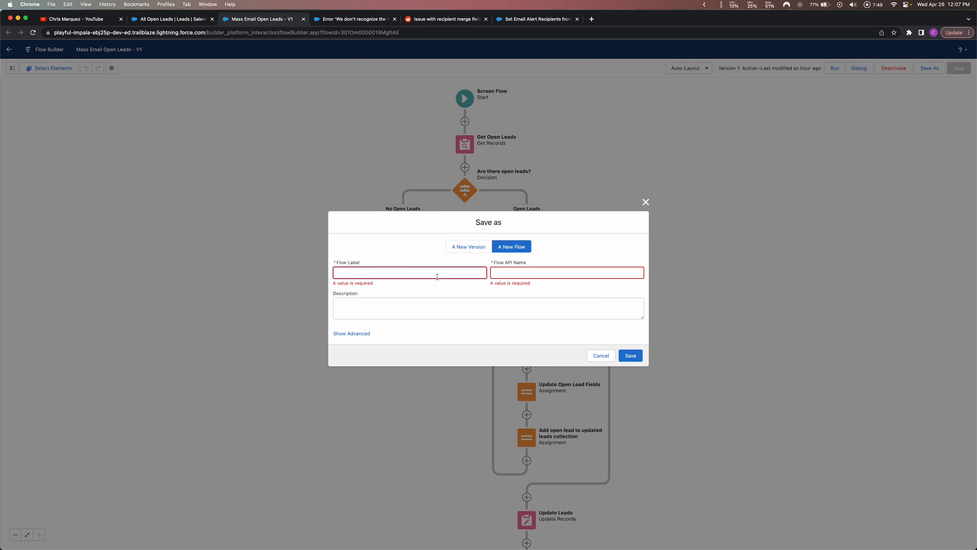
{"action": "type", "text": "Email Alert Open Leads"}
{"action": "key", "text": "Tab"}
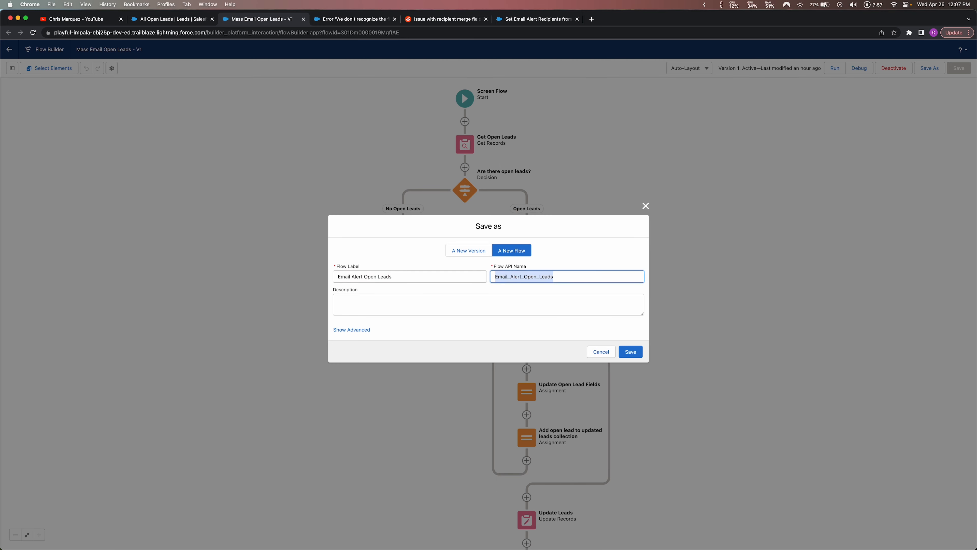
{"action": "key", "text": "Tab"}
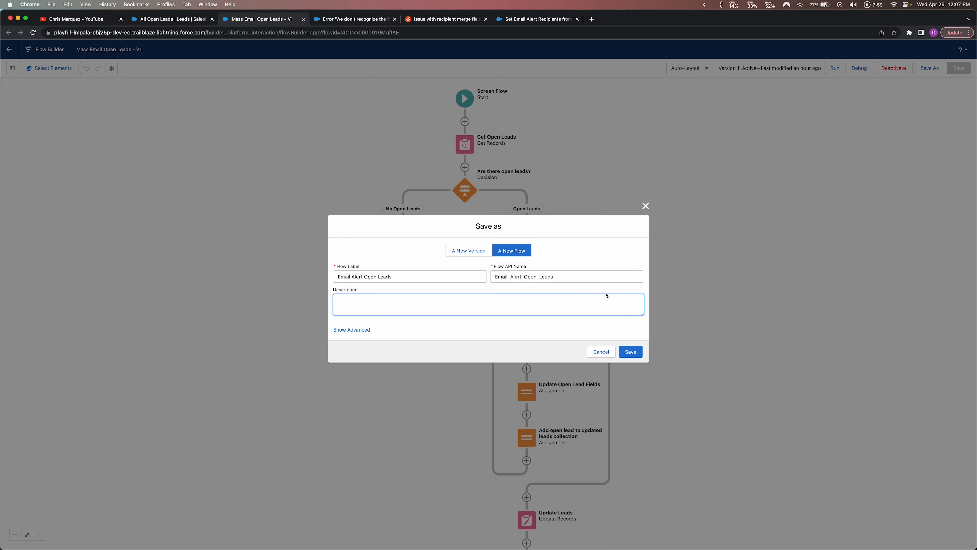
{"action": "left_click", "coordinate": [629, 349]}
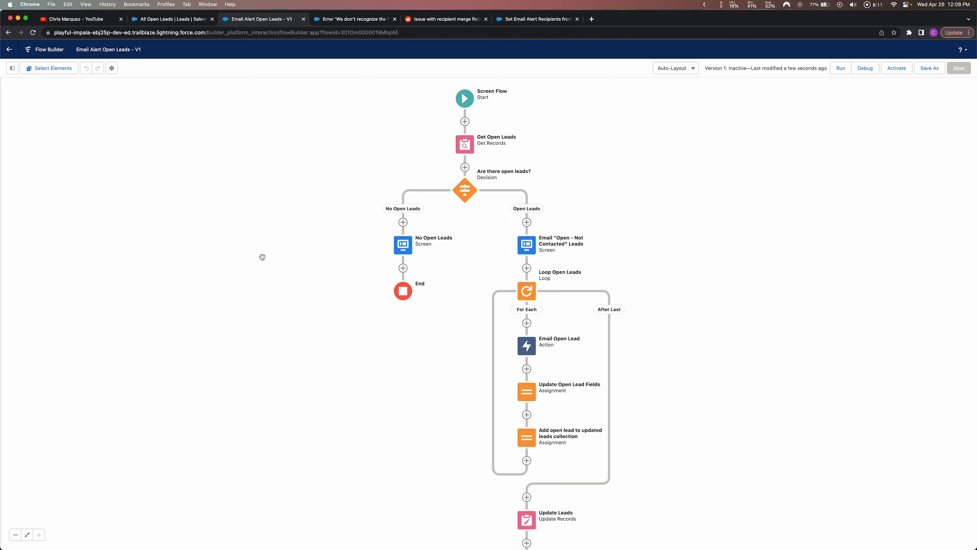
Step: Open Salesforce Setup from the All Open Leads list, search for "email tem" and open Classic Email Templates
{"action": "left_click", "coordinate": [148, 20]}
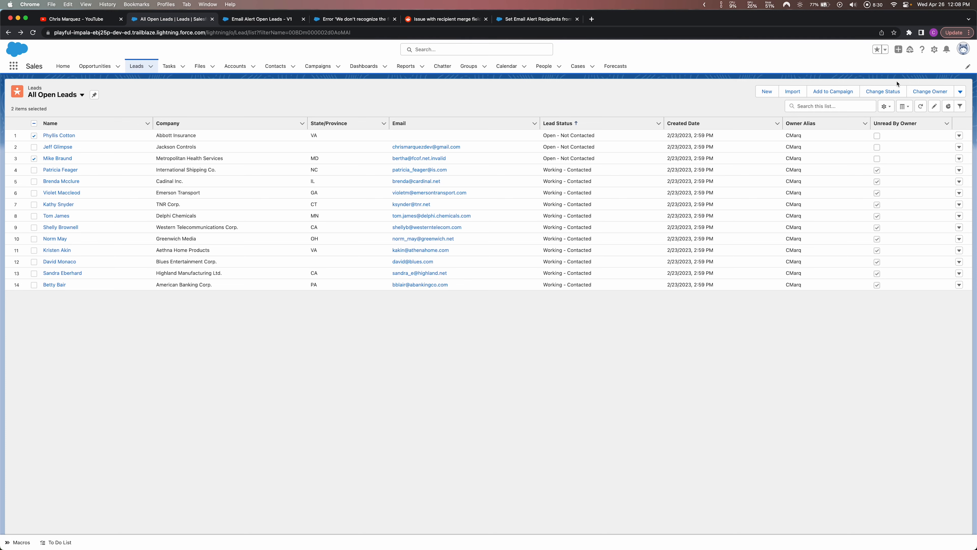
{"action": "left_click", "coordinate": [935, 50]}
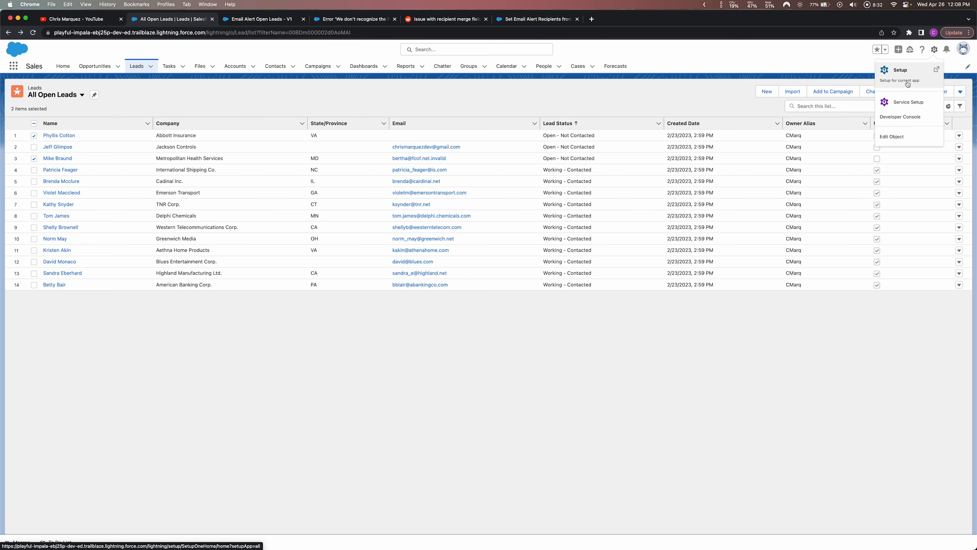
{"action": "left_click", "coordinate": [898, 71]}
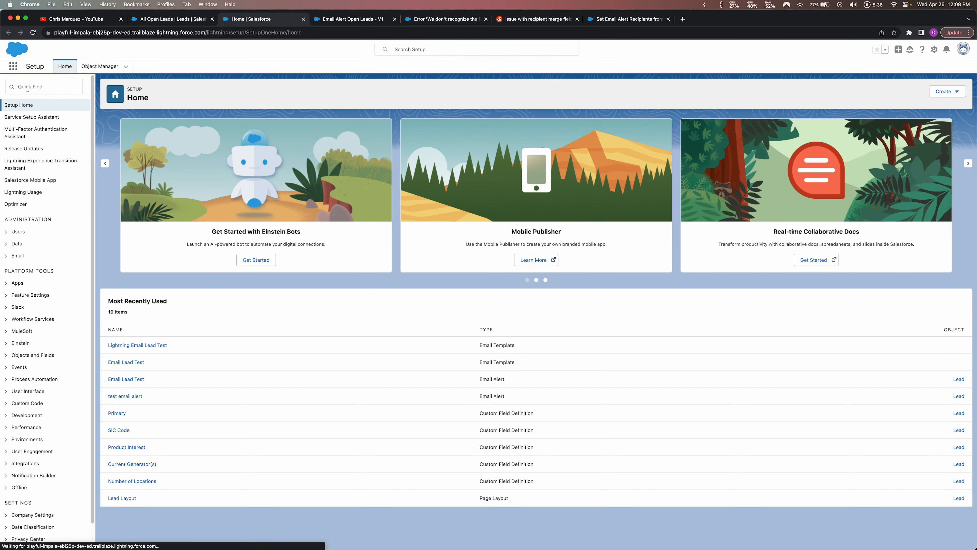
{"action": "left_click", "coordinate": [27, 87]}
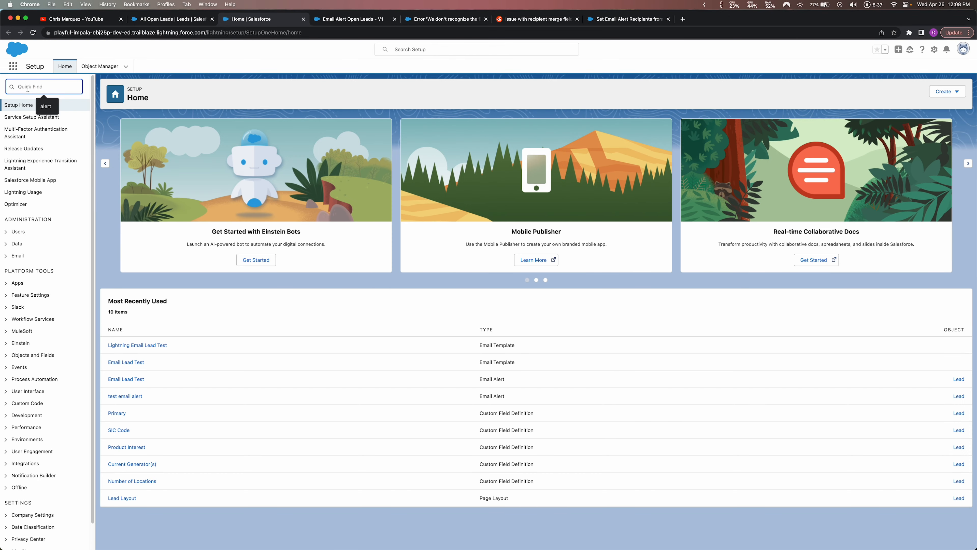
{"action": "type", "text": "ema"}
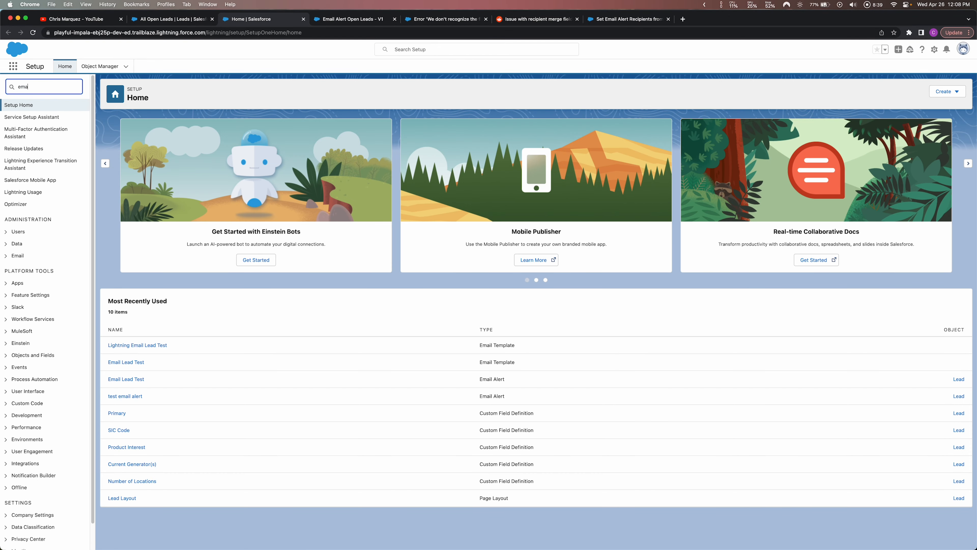
{"action": "type", "text": "il tem"}
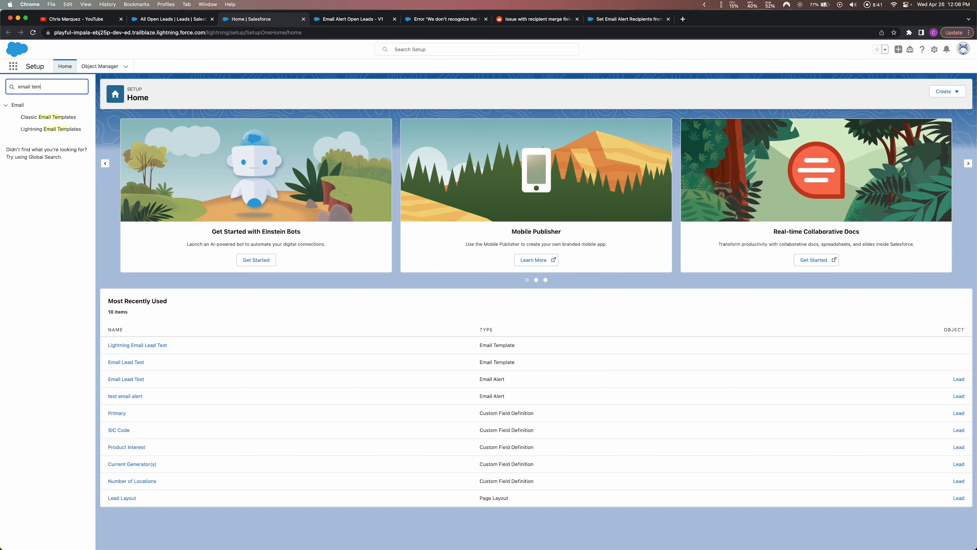
{"action": "left_click", "coordinate": [53, 117]}
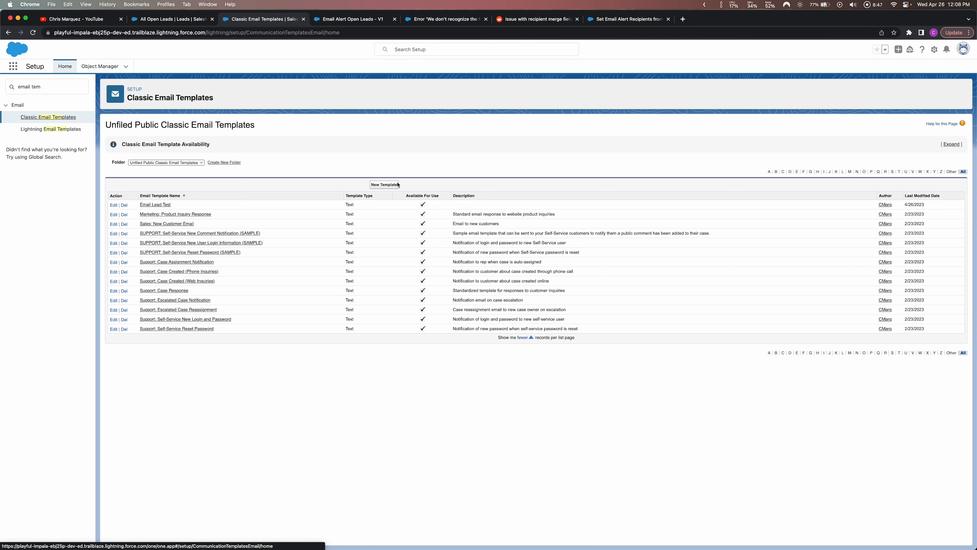
Step: Create a new text email template named "Email Open Lead" with the unique name Email_Open_Lead
{"action": "left_click", "coordinate": [384, 185]}
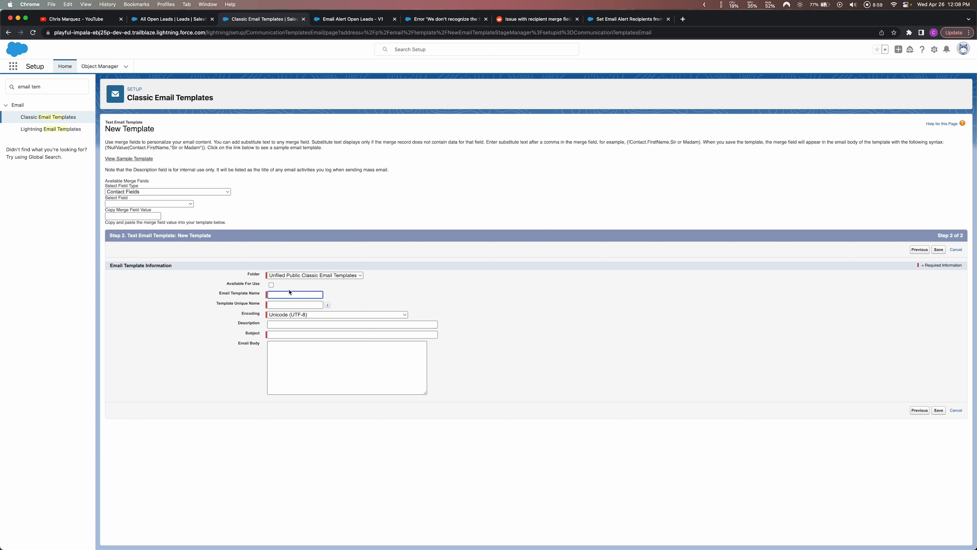
{"action": "left_click", "coordinate": [289, 293]}
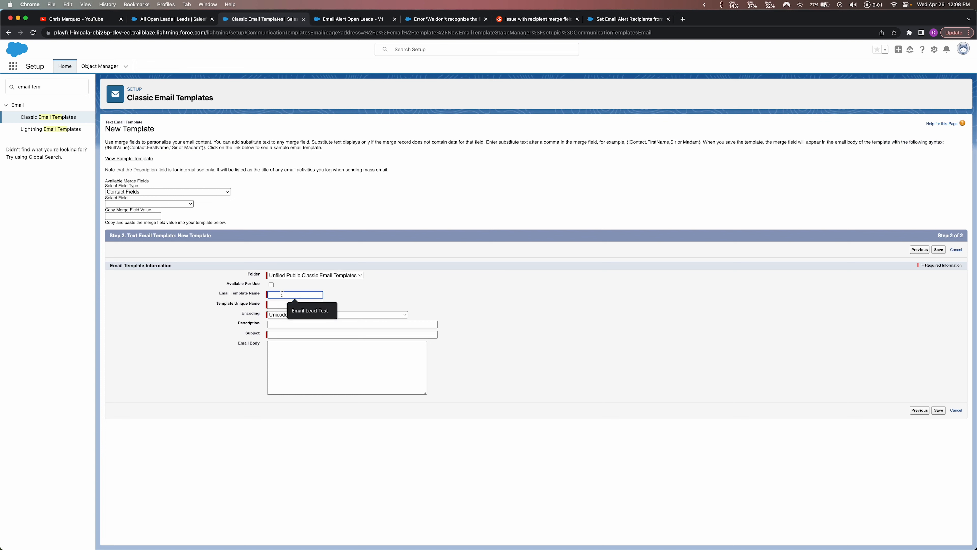
{"action": "type", "text": "Email Open Lead"}
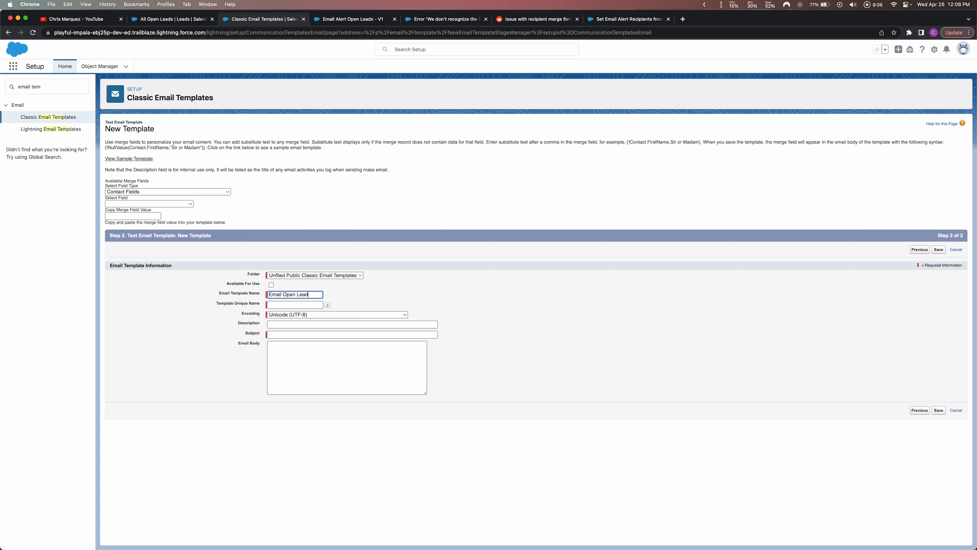
{"action": "key", "text": "Tab"}
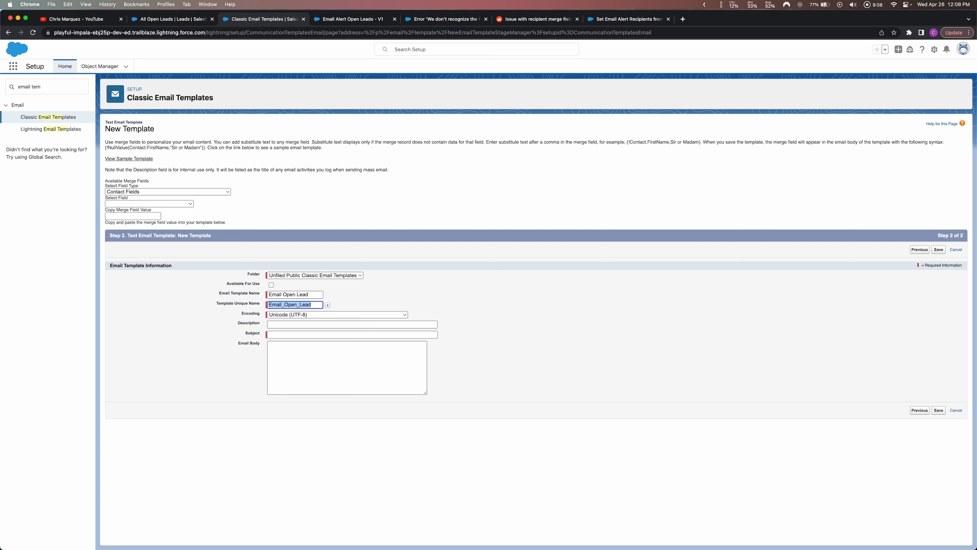
{"action": "key", "text": "Tab"}
{"action": "key", "text": "Tab"}
{"action": "key", "text": "Tab"}
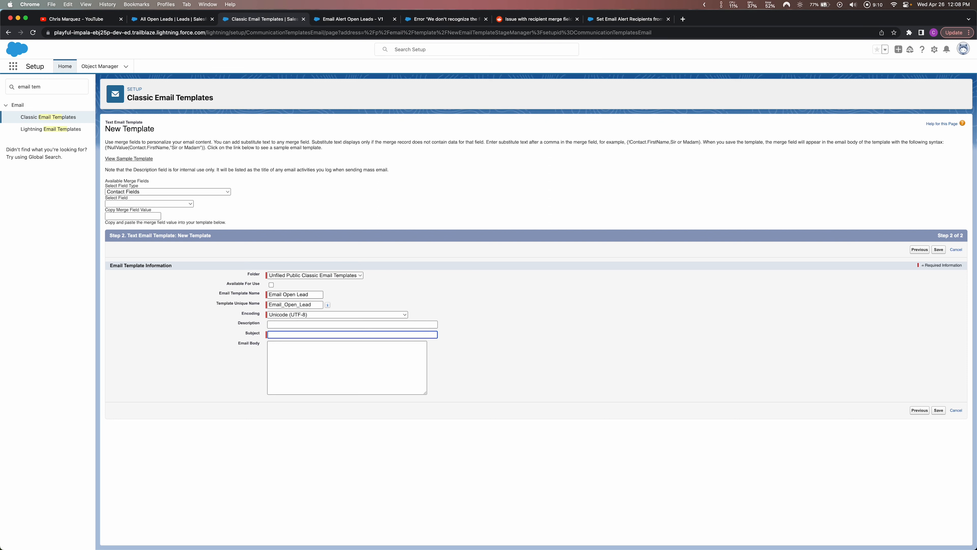
Step: Set the template's subject to "Hey You There (Classic)" and begin the email body with "Hey"
{"action": "type", "text": "Hey You"}
{"action": "type", "text": " Ther"}
{"action": "type", "text": "AW"}
{"action": "key", "text": "BackSpace"}
{"action": "key", "text": "BackSpace"}
{"action": "key", "text": "BackSpace"}
{"action": "type", "text": "law"}
{"action": "type", "text": "ssic"}
{"action": "key", "text": "Tab"}
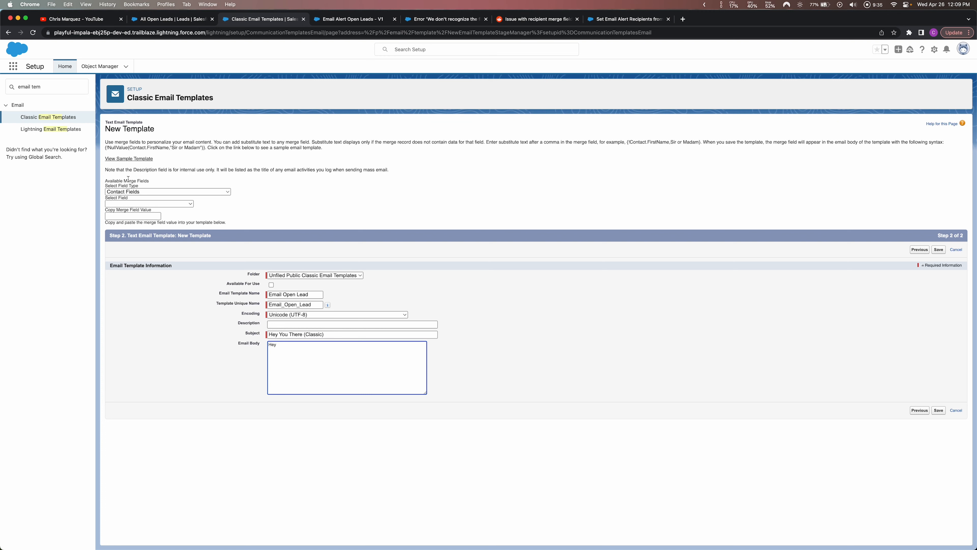
Step: Insert the lead's Name merge field, {!Lead.Name}, after the greeting in the email body
{"action": "left_click", "coordinate": [164, 191]}
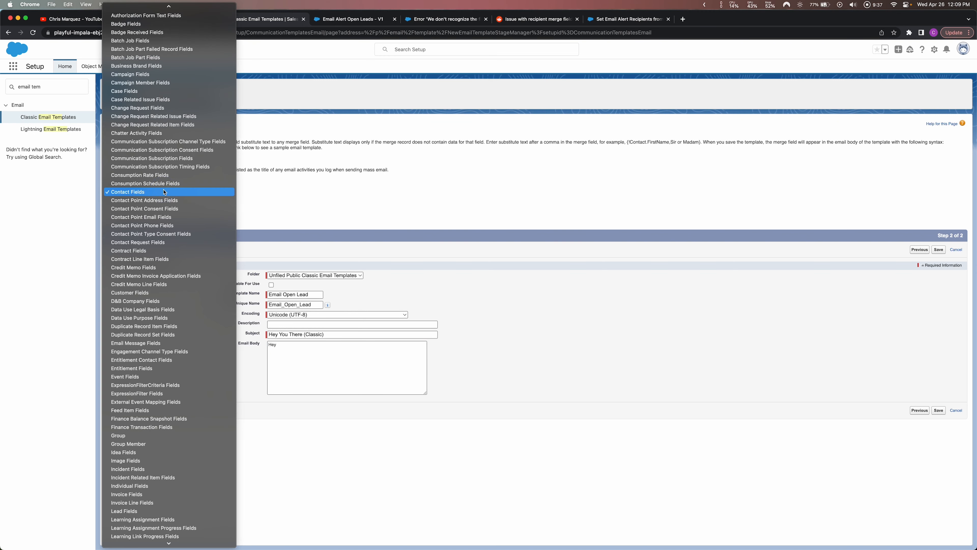
{"action": "key", "text": "l"}
{"action": "left_click", "coordinate": [124, 511]}
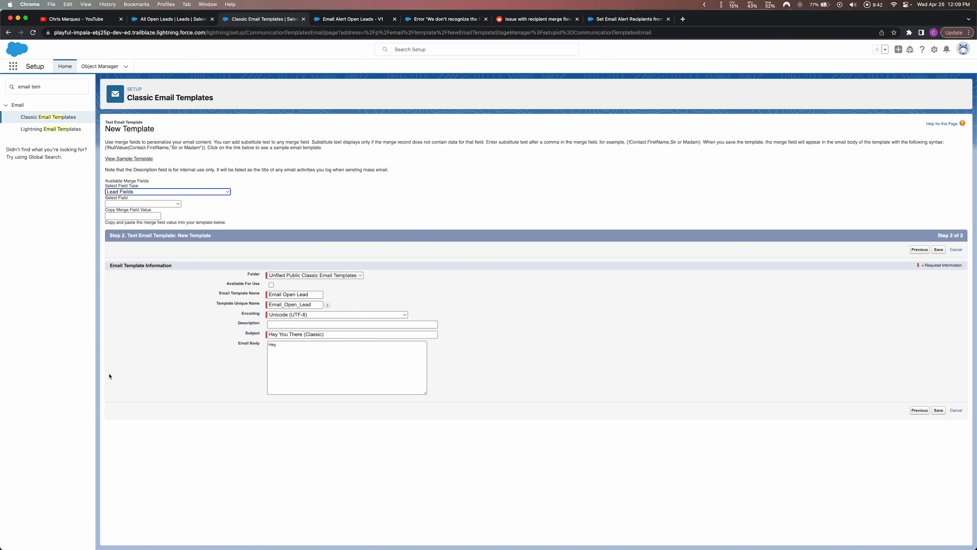
{"action": "left_click", "coordinate": [124, 205]}
{"action": "scroll", "coordinate": [146, 354], "scroll_direction": "down", "scroll_amount": 2}
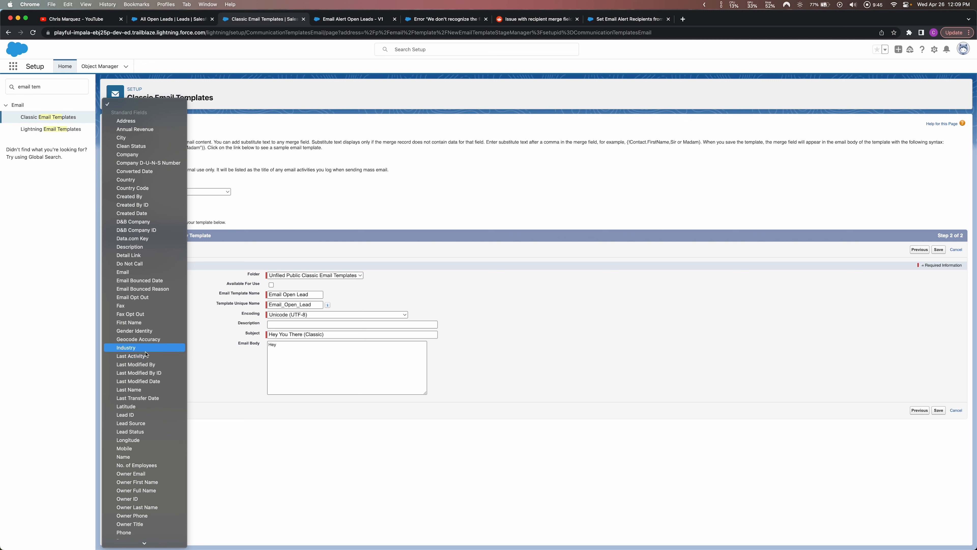
{"action": "scroll", "coordinate": [146, 423], "scroll_direction": "down", "scroll_amount": 2}
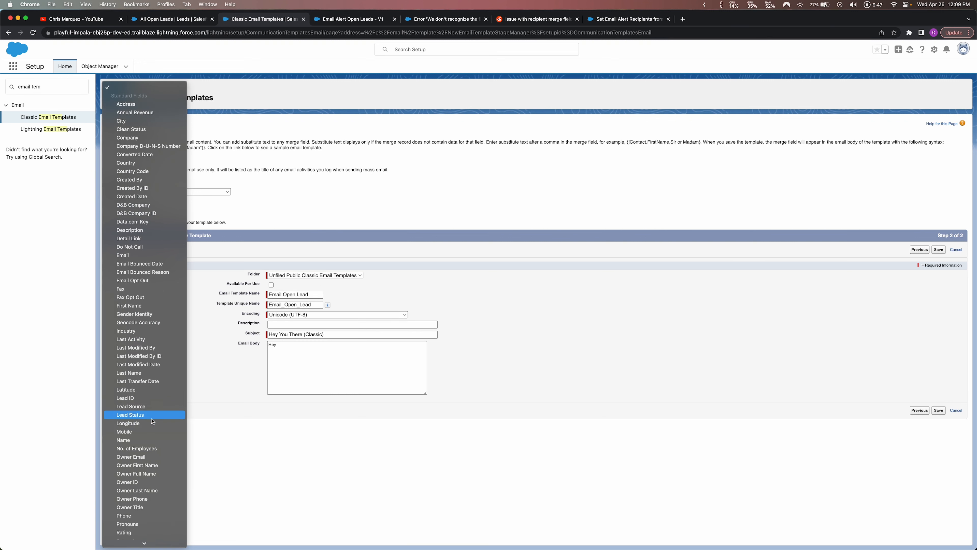
{"action": "left_click", "coordinate": [147, 440]}
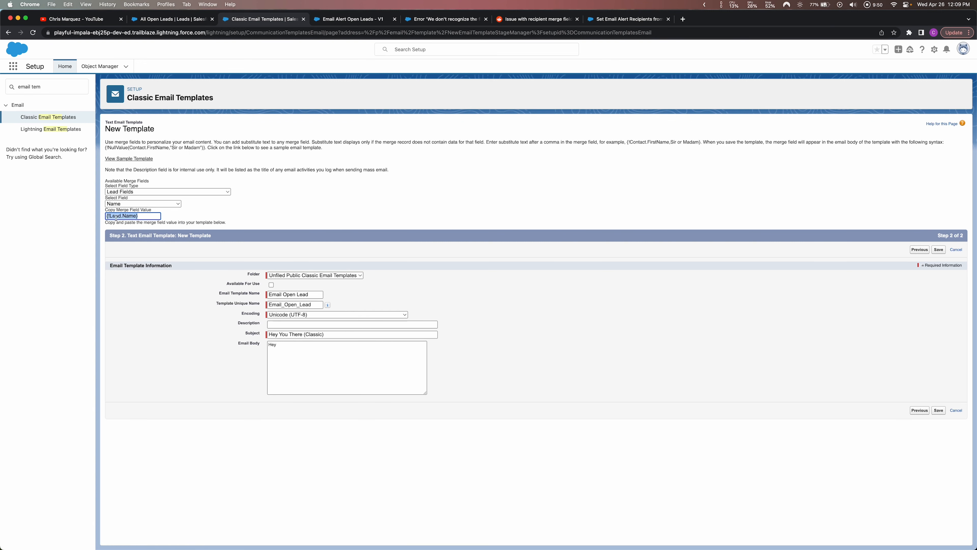
{"action": "key", "text": "super+c"}
{"action": "left_click", "coordinate": [322, 343]}
{"action": "key", "text": "super+v"}
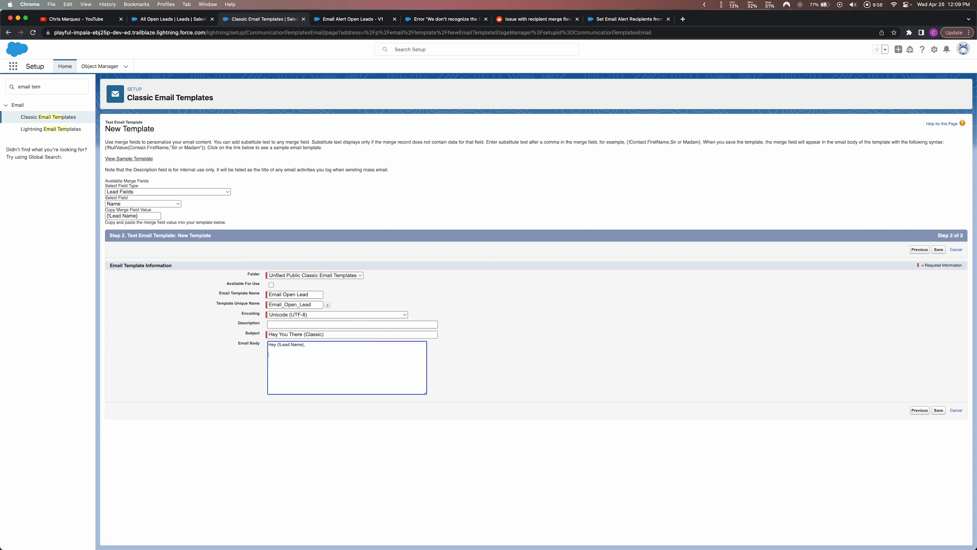
Step: Add the line "Buy our stuff!" and the closing "Thanks," to the email body
{"action": "type", "text": "Buy our st"}
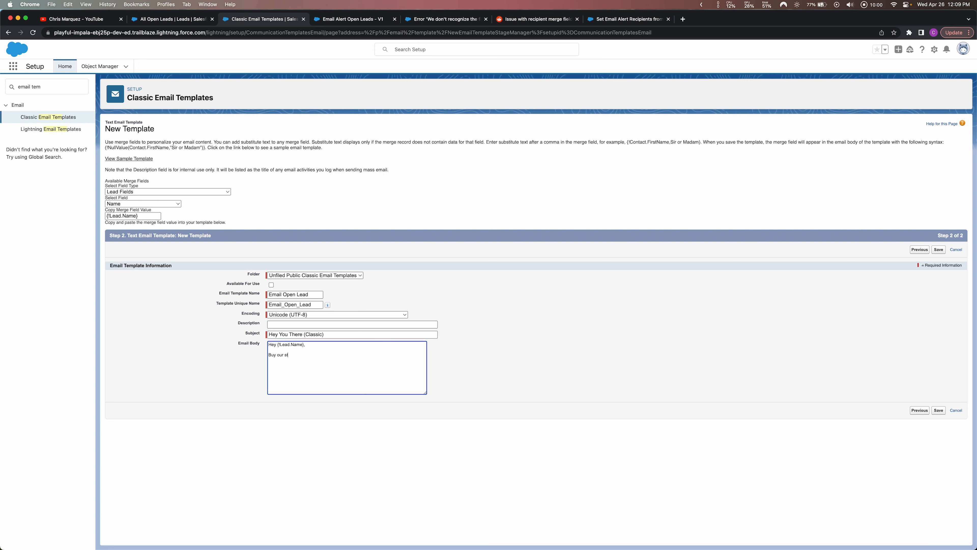
{"action": "type", "text": "uff!  Thanks,"}
{"action": "key", "text": "Return"}
Step: Insert the user's Name merge field, {!User.Name}, below "Thanks," in the email body and save the template
{"action": "left_click", "coordinate": [118, 191]}
{"action": "key", "text": "u"}
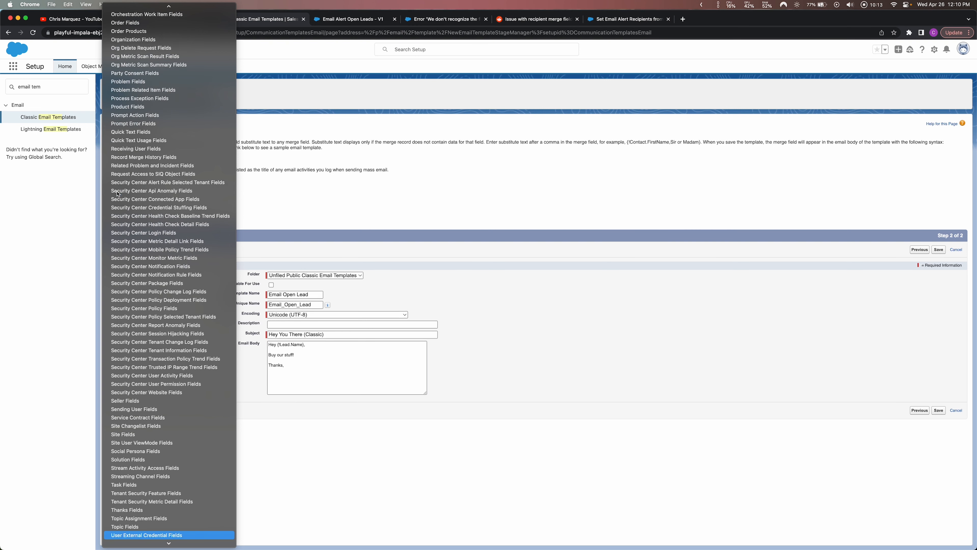
{"action": "scroll", "coordinate": [138, 350], "scroll_direction": "down", "scroll_amount": 5}
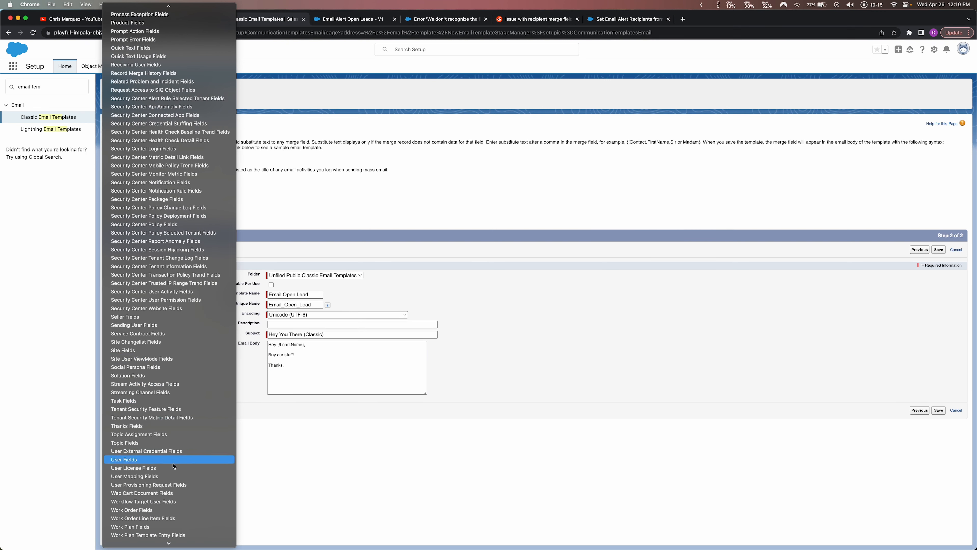
{"action": "left_click", "coordinate": [159, 459]}
{"action": "left_click", "coordinate": [138, 205]}
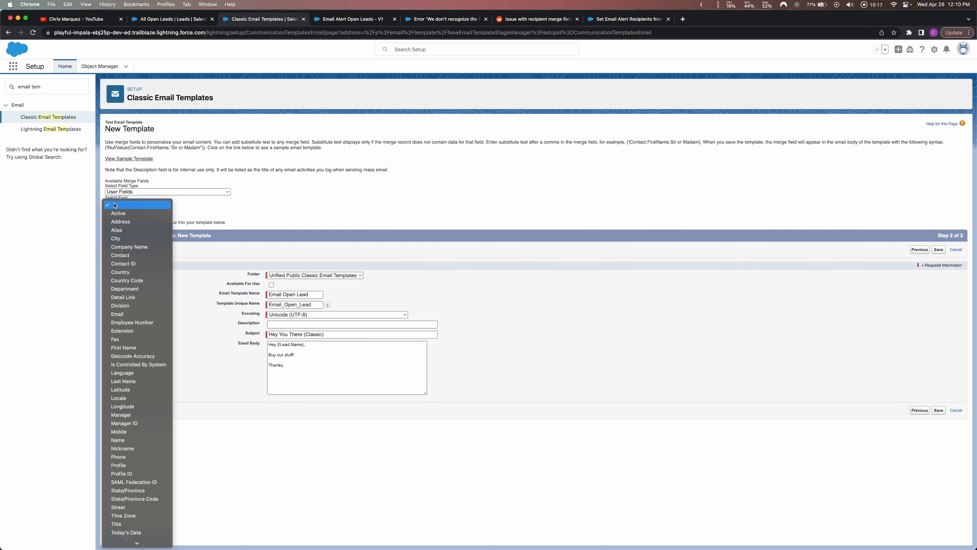
{"action": "left_click", "coordinate": [123, 439]}
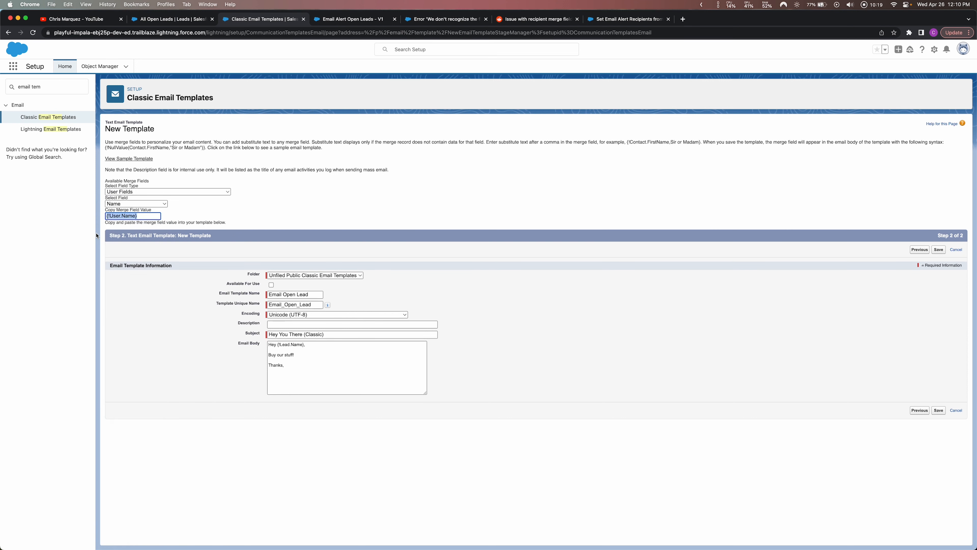
{"action": "key", "text": "super+c"}
{"action": "left_click", "coordinate": [315, 363]}
{"action": "key", "text": "Return"}
{"action": "key", "text": "super+v"}
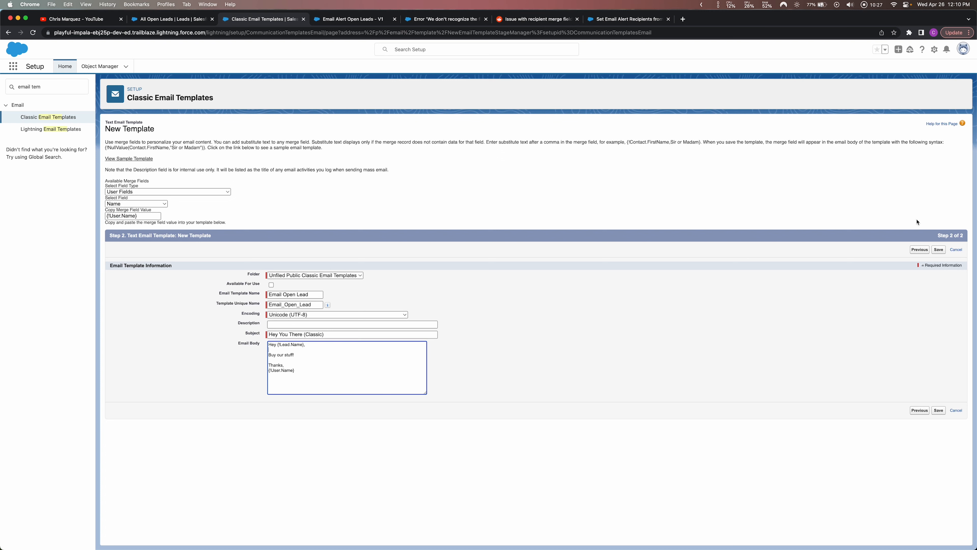
{"action": "left_click", "coordinate": [939, 249]}
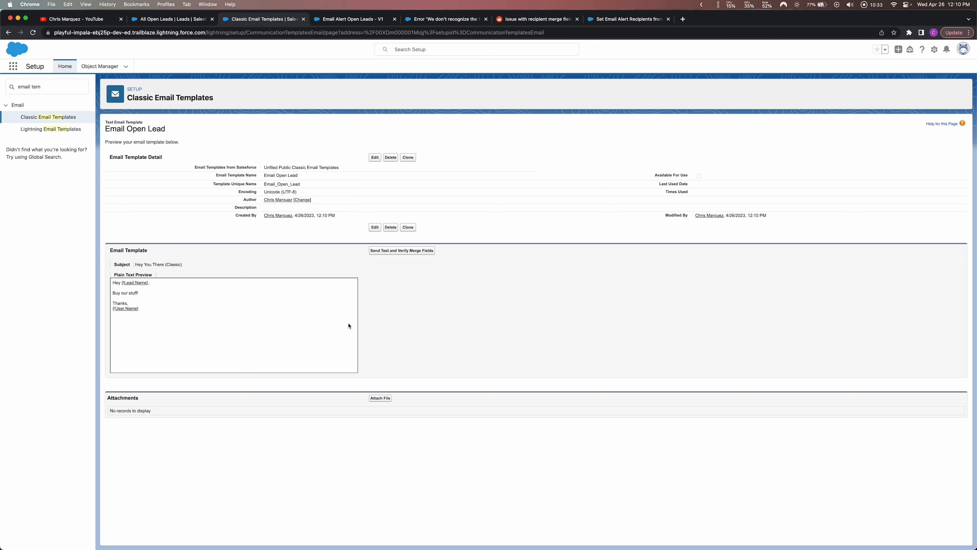
Step: Search Setup for "alert" and open Email Alerts under Workflow Actions
{"action": "triple_click", "coordinate": [39, 88]}
{"action": "type", "text": "al"}
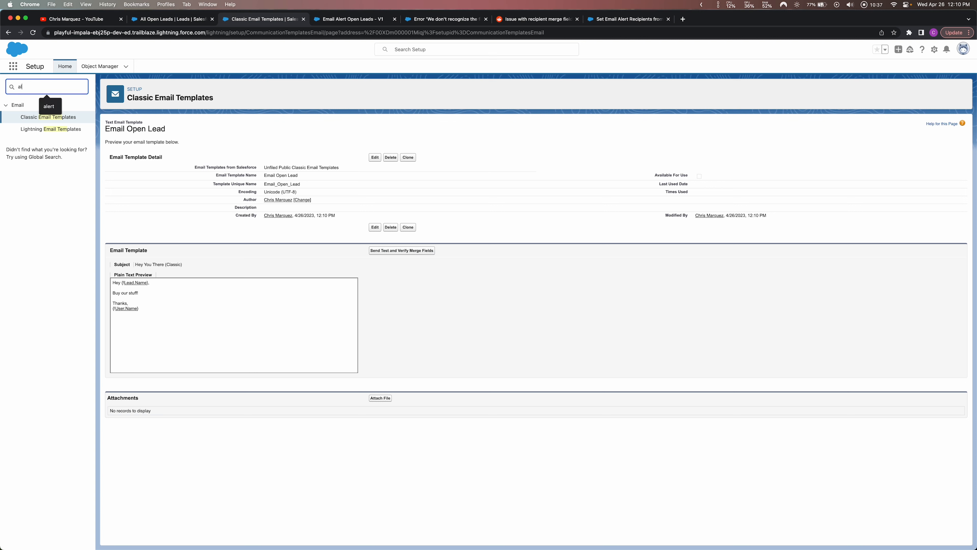
{"action": "type", "text": "ert"}
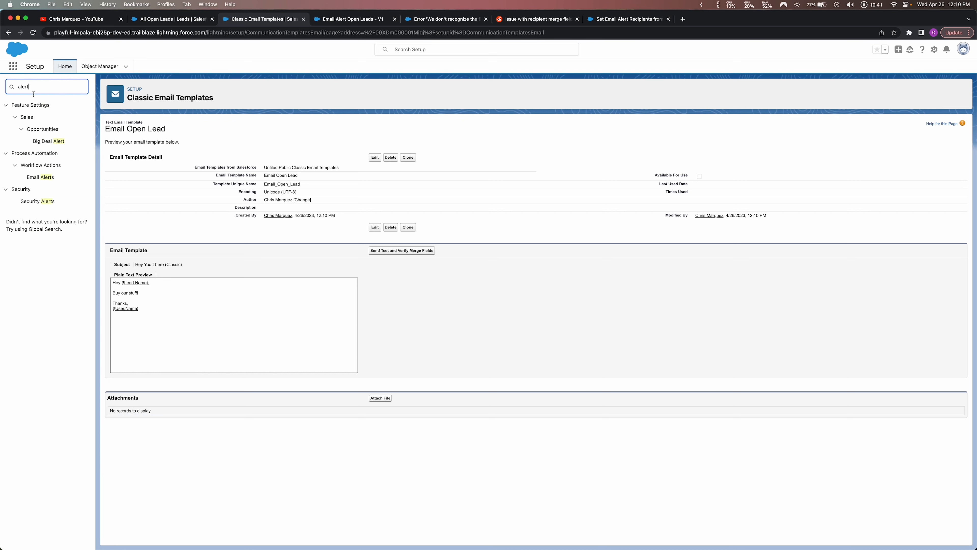
{"action": "left_click", "coordinate": [37, 178]}
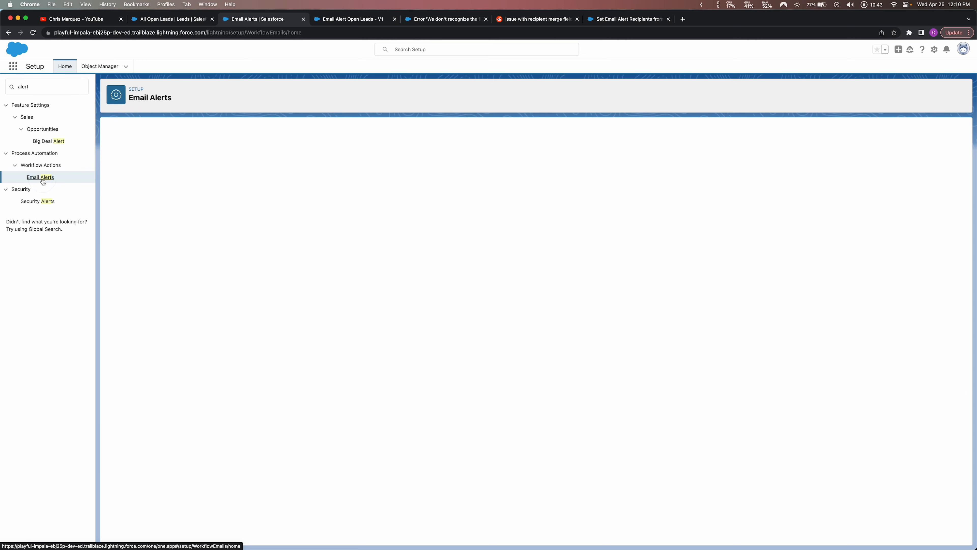
Step: Create a new email alert described as "Email Open Leads" with the unique name Email_Open_Leads and the Lead object
{"action": "left_click", "coordinate": [549, 173]}
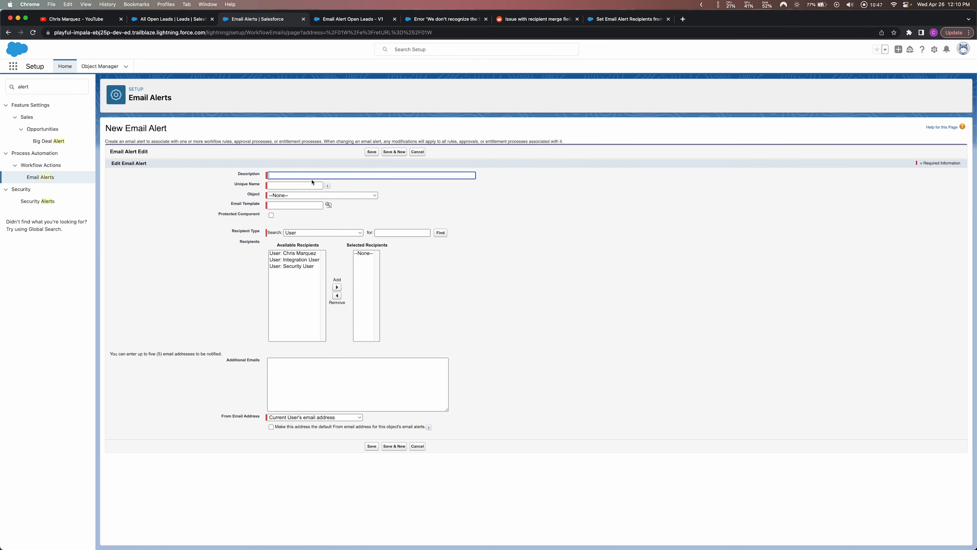
{"action": "left_click", "coordinate": [312, 176]}
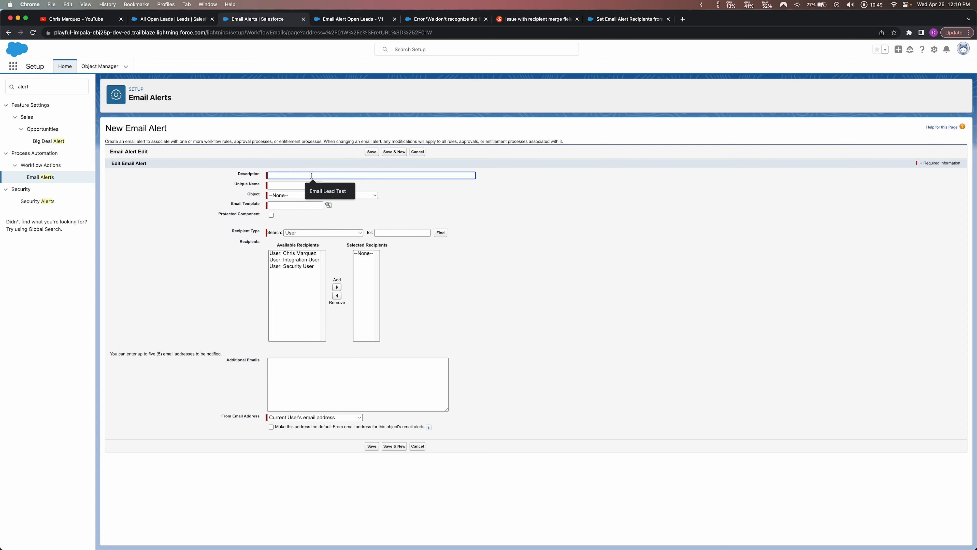
{"action": "type", "text": "Email Open Leads"}
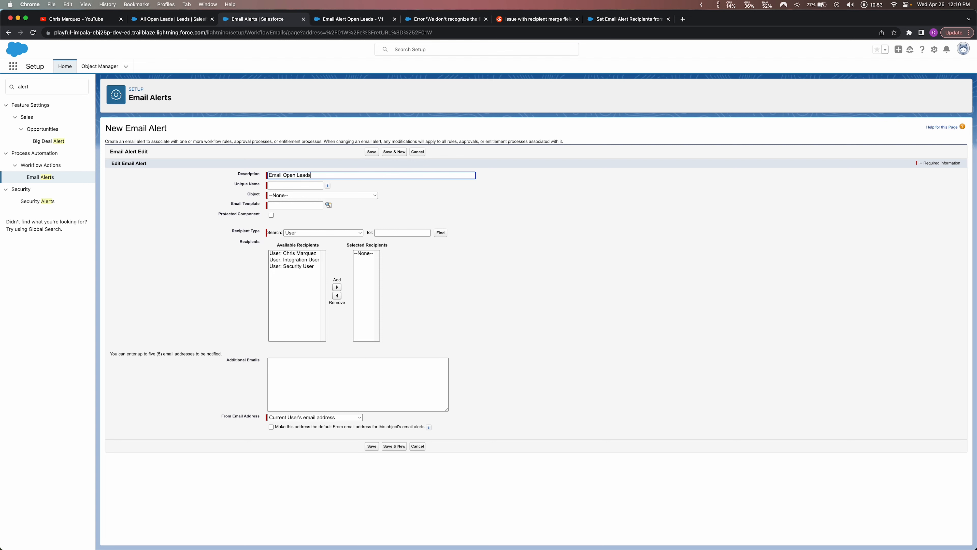
{"action": "key", "text": "Tab"}
{"action": "key", "text": "Tab"}
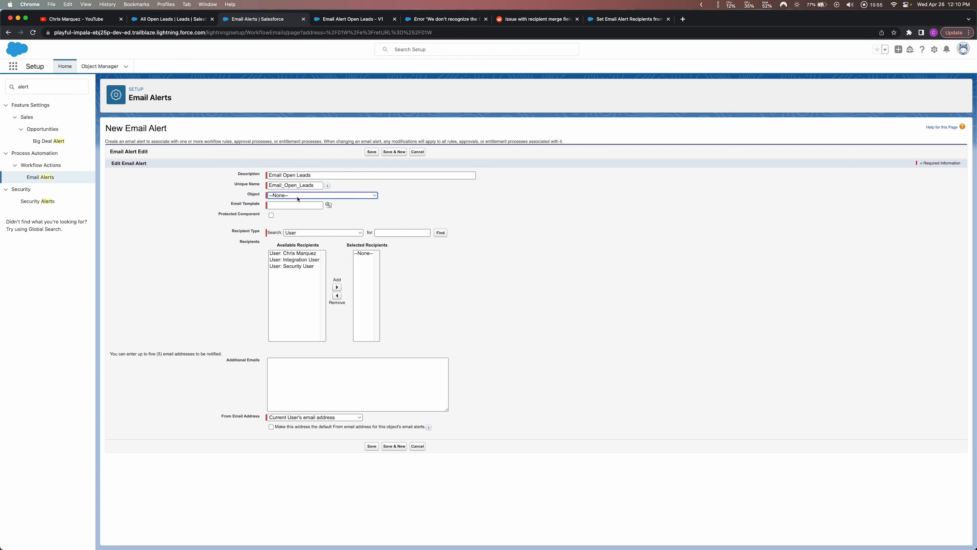
{"action": "left_click", "coordinate": [298, 199]}
{"action": "type", "text": "lead"}
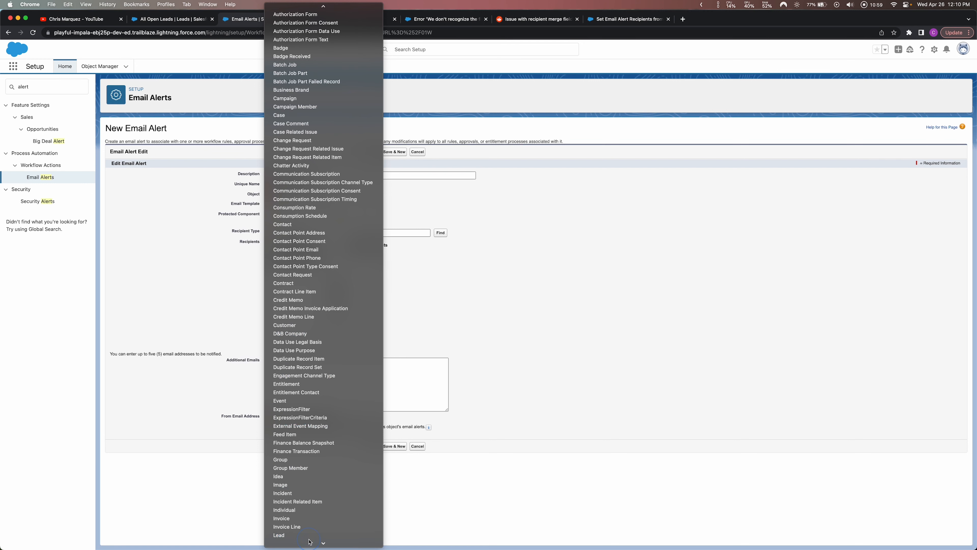
{"action": "left_click", "coordinate": [273, 534]}
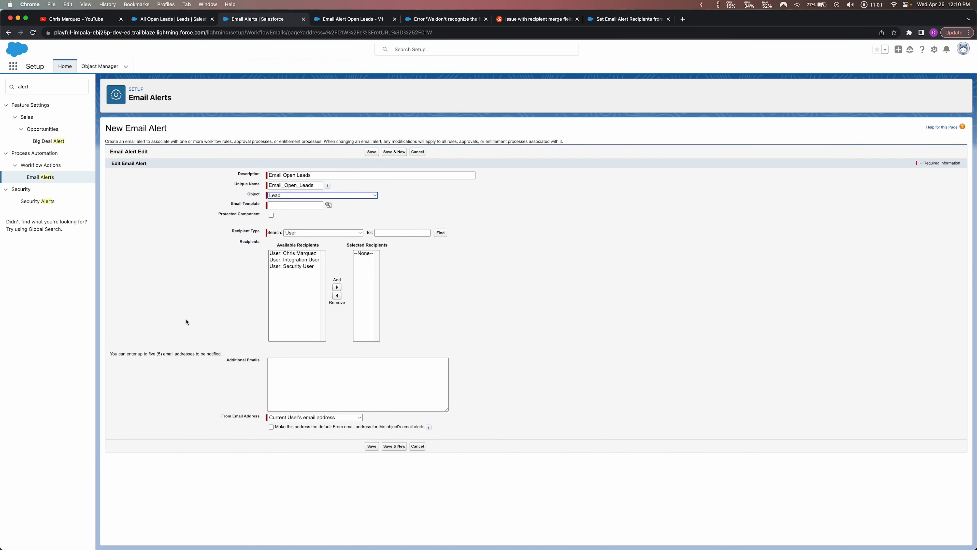
Step: Look through the email template lookup for the Email Open Lead template and close the lookup
{"action": "left_click", "coordinate": [329, 208]}
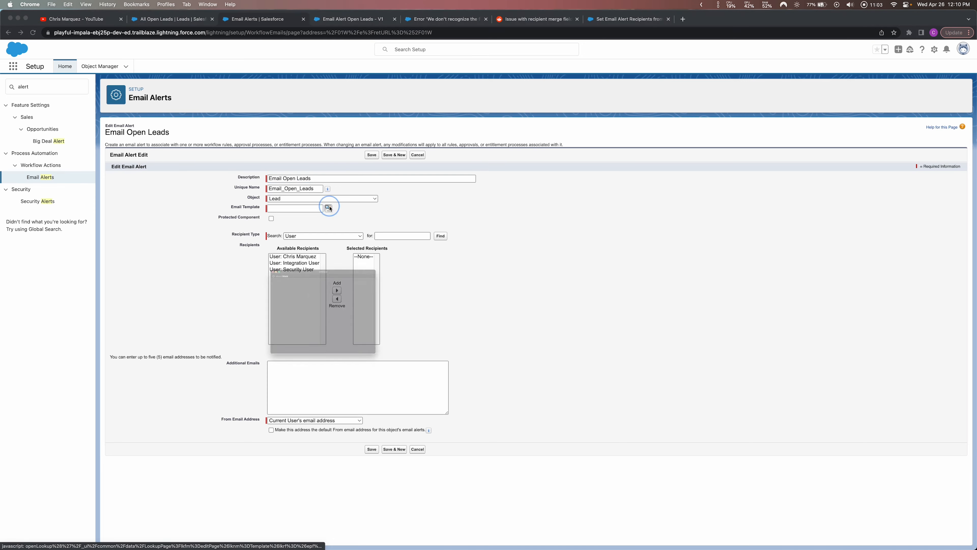
{"action": "left_click_drag", "start_coordinate": [282, 218], "coordinate": [437, 168]}
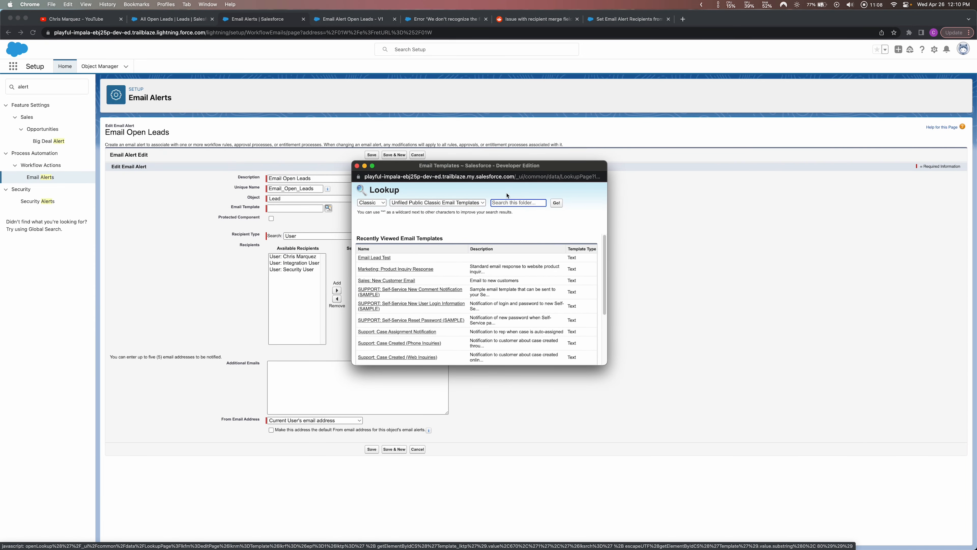
{"action": "scroll", "coordinate": [455, 330], "scroll_direction": "down", "scroll_amount": 5}
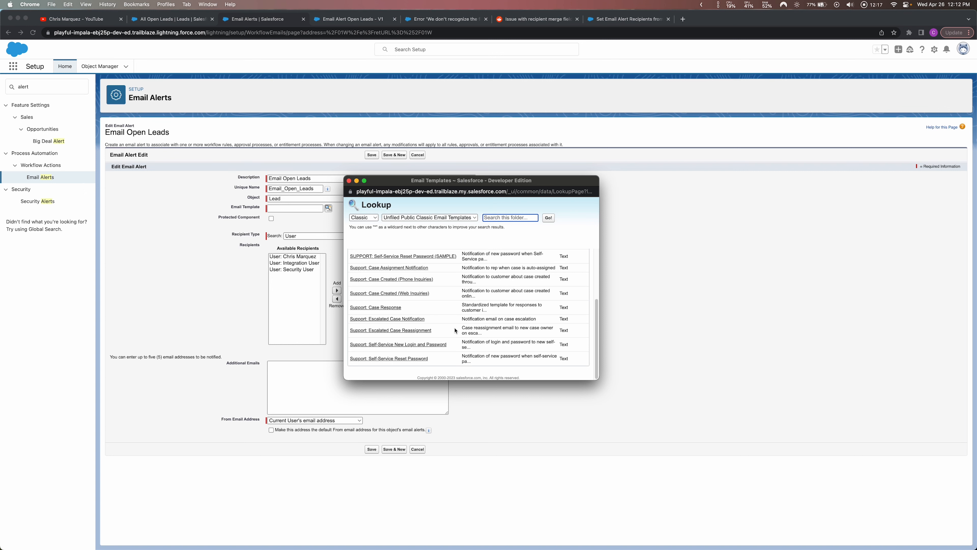
{"action": "scroll", "coordinate": [455, 330], "scroll_direction": "up", "scroll_amount": 5}
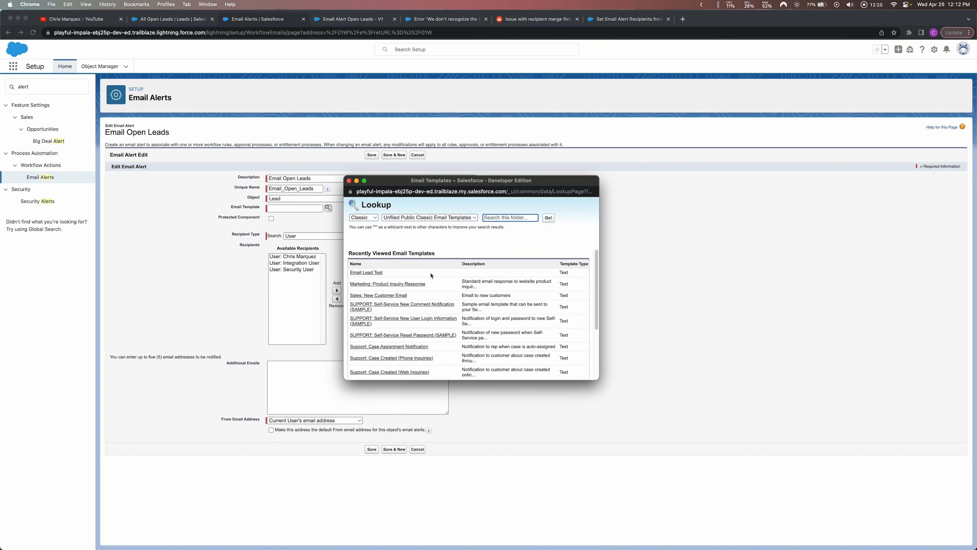
{"action": "left_click", "coordinate": [349, 181]}
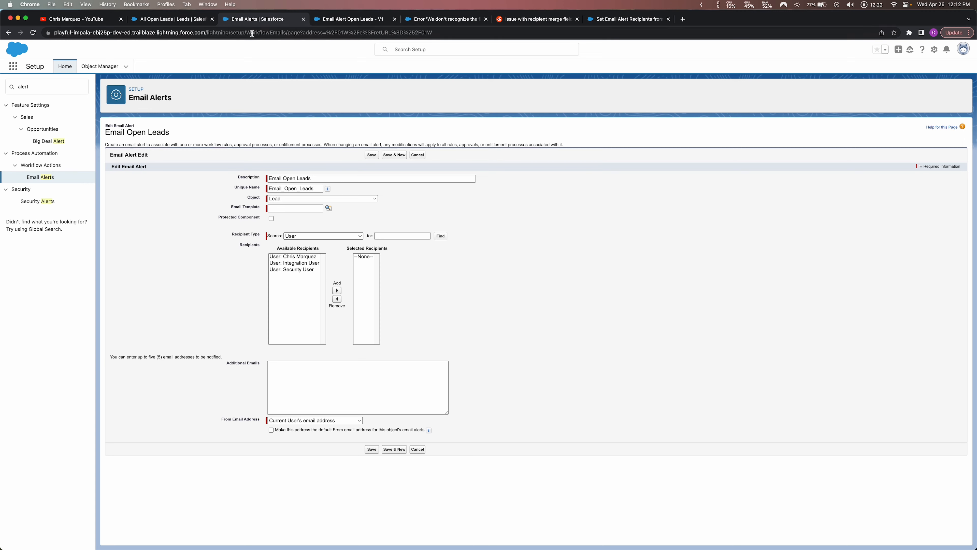
Step: Duplicate the Email Alerts page in the browser, search Setup for "classi" and open Classic Email Templates in the copy
{"action": "right_click", "coordinate": [254, 22]}
{"action": "left_click", "coordinate": [271, 71]}
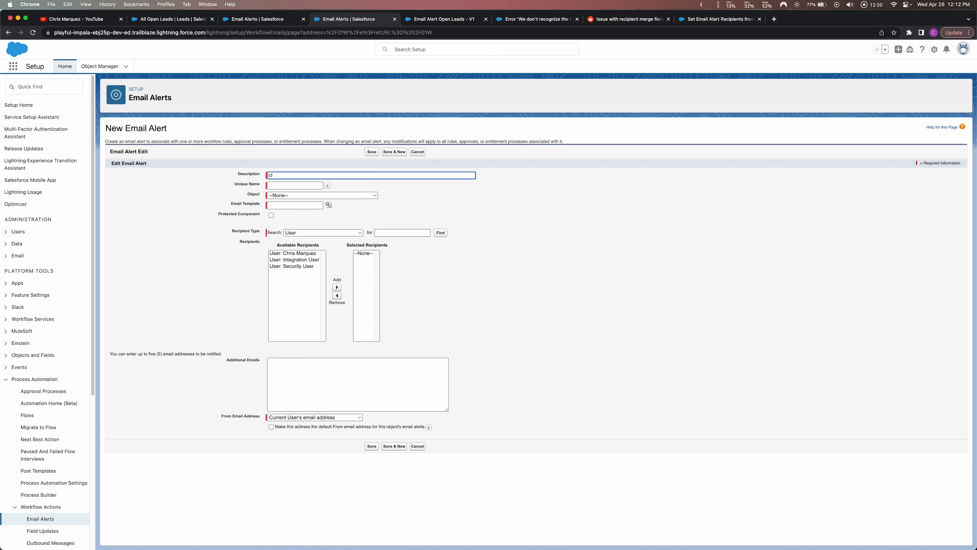
{"action": "left_click", "coordinate": [44, 87]}
{"action": "type", "text": "classi"}
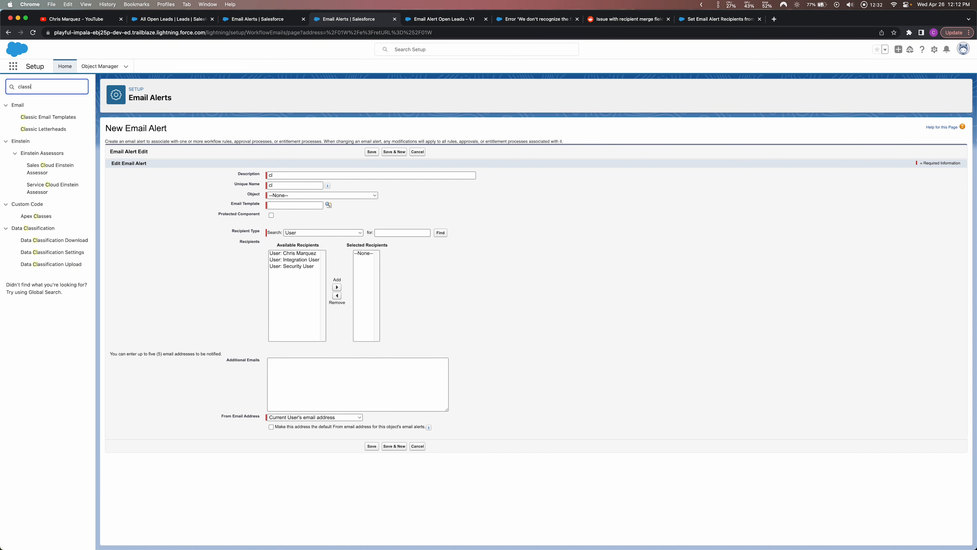
{"action": "left_click", "coordinate": [48, 120]}
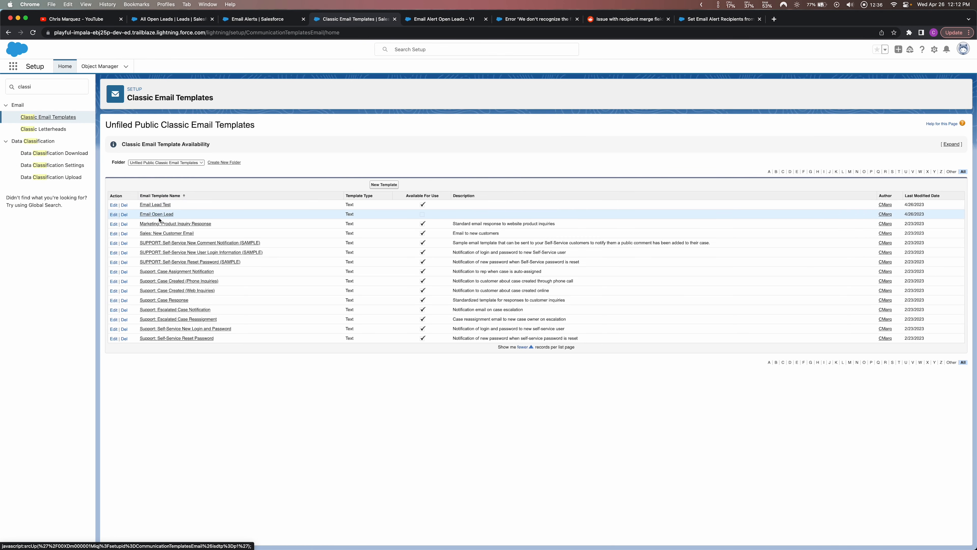
Step: Edit the Email Open Lead template to make it Available For Use and save it
{"action": "left_click", "coordinate": [114, 217]}
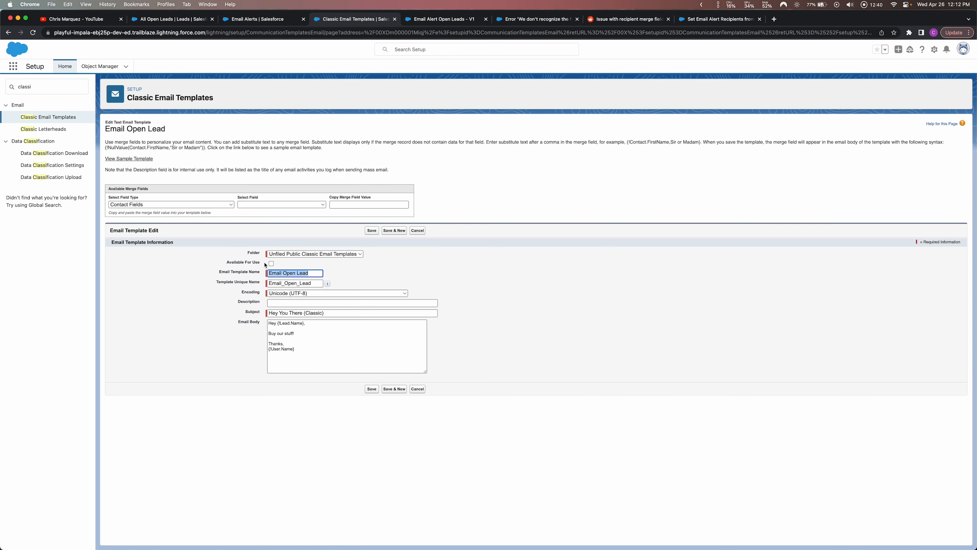
{"action": "left_click", "coordinate": [271, 264]}
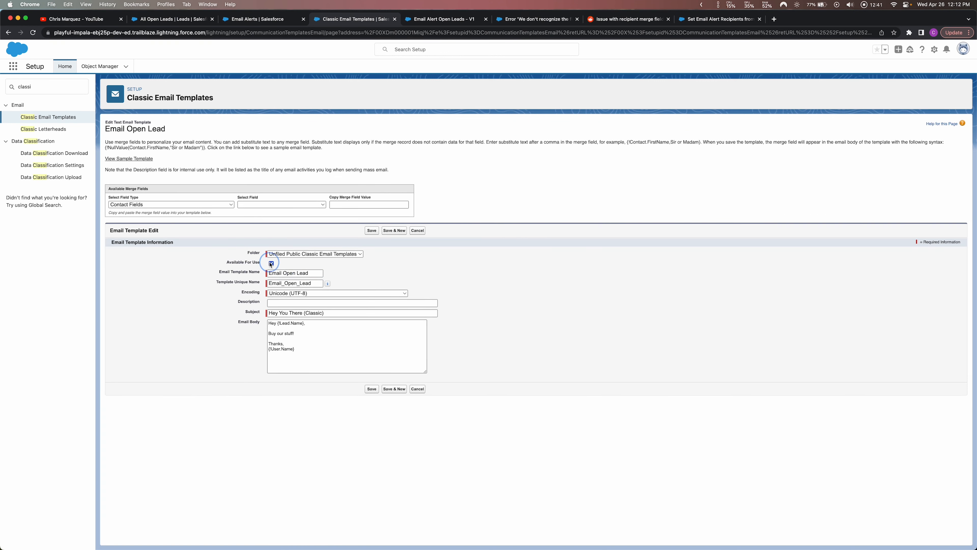
{"action": "left_click", "coordinate": [370, 233]}
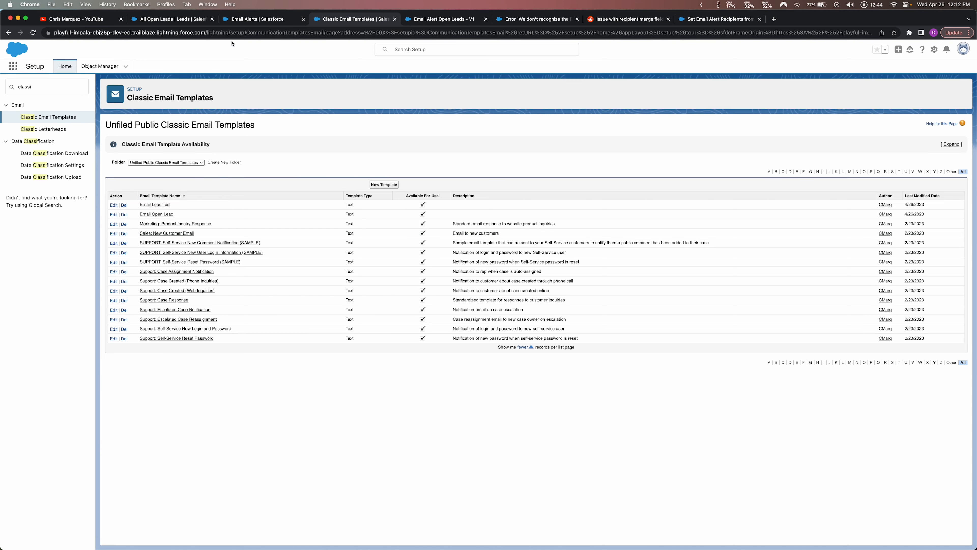
Step: Close the duplicate page and choose Email Open Lead as the email template of the Email Open Leads alert
{"action": "left_click", "coordinate": [395, 18]}
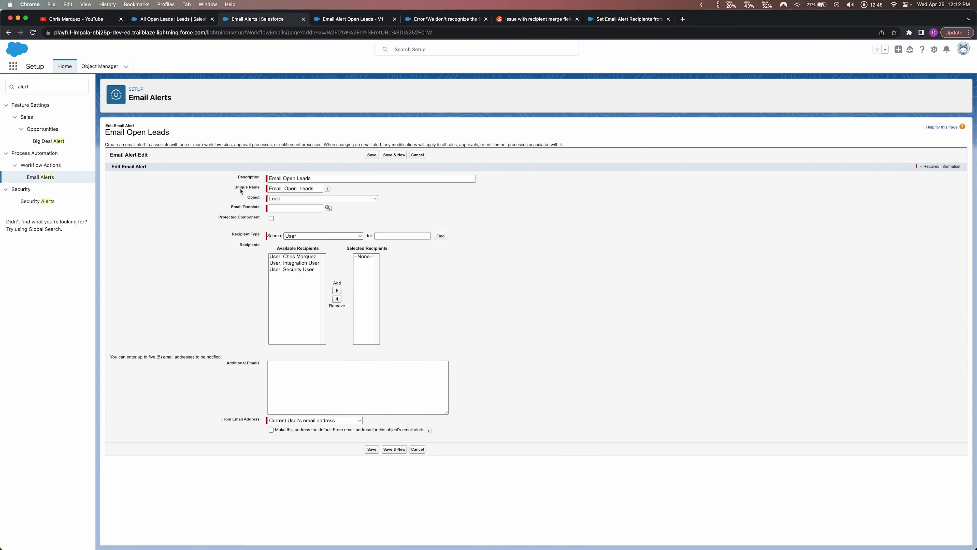
{"action": "left_click", "coordinate": [329, 209]}
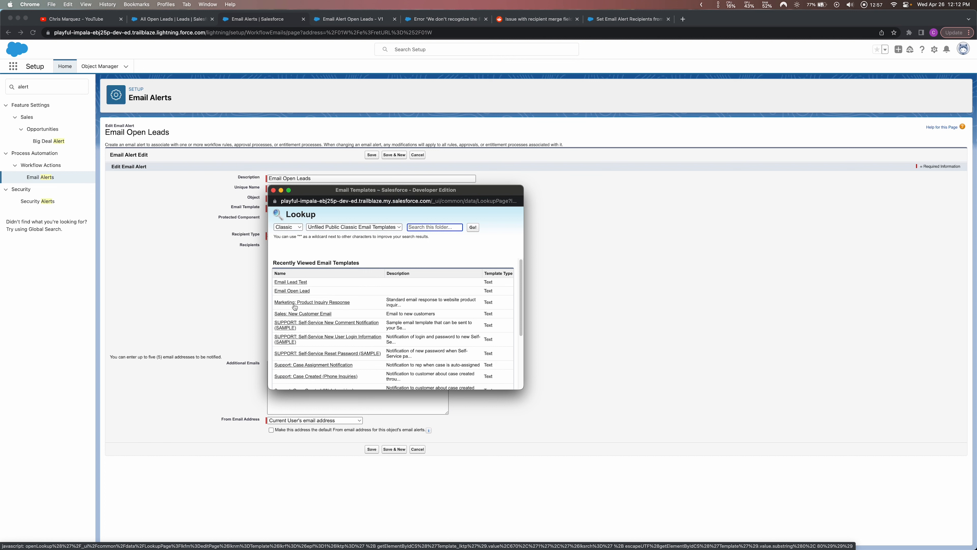
{"action": "left_click", "coordinate": [287, 292]}
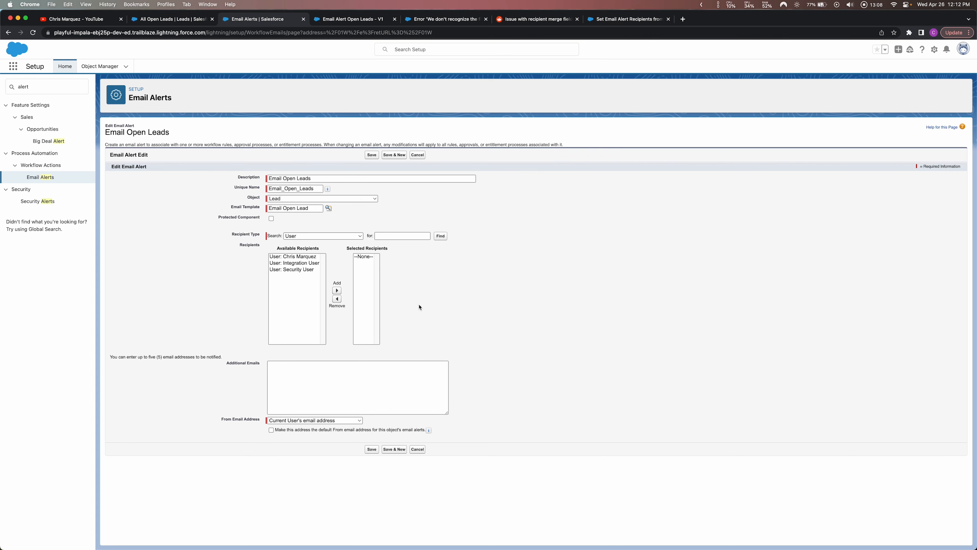
Step: Add Email Field: Email as the alert's selected recipient using the Email Field recipient type, and save the email alert
{"action": "left_click", "coordinate": [311, 237]}
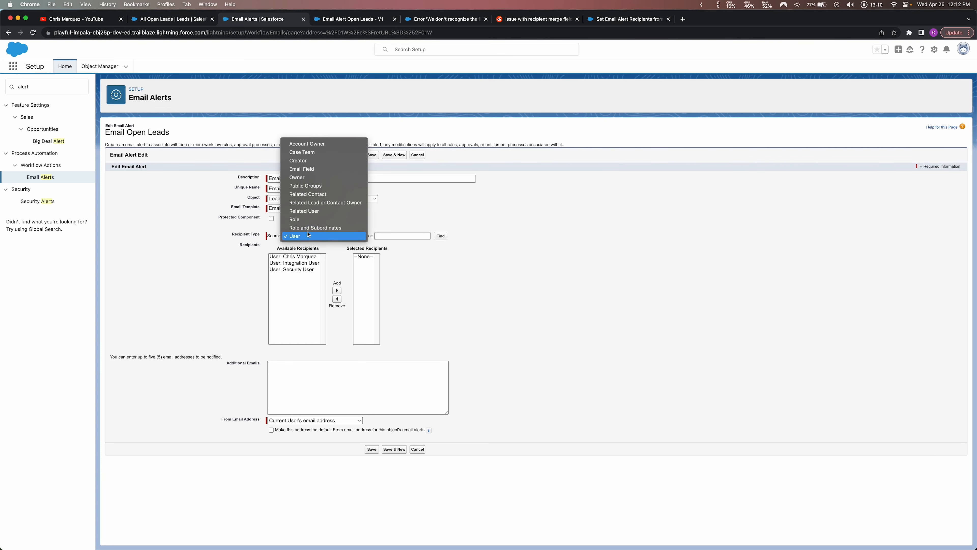
{"action": "left_click", "coordinate": [297, 169]}
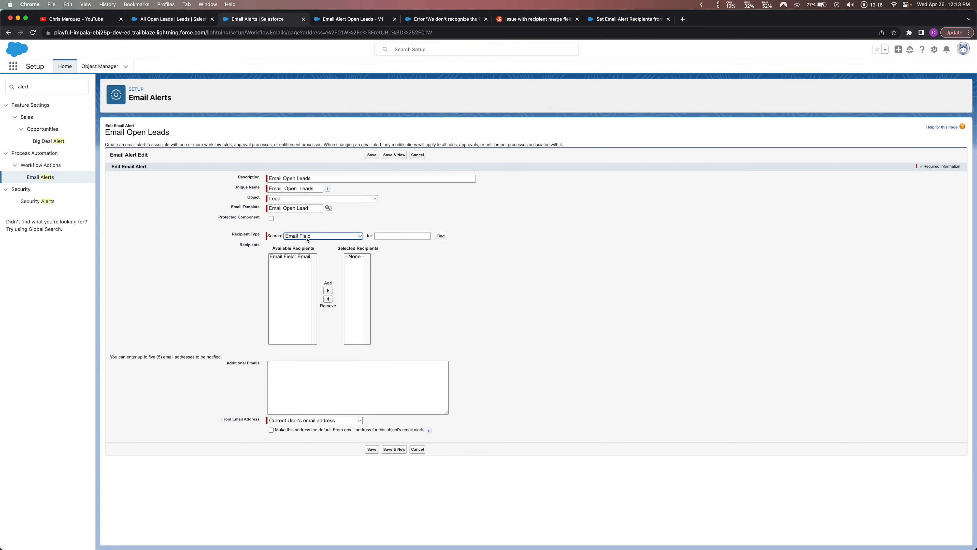
{"action": "left_click", "coordinate": [154, 20]}
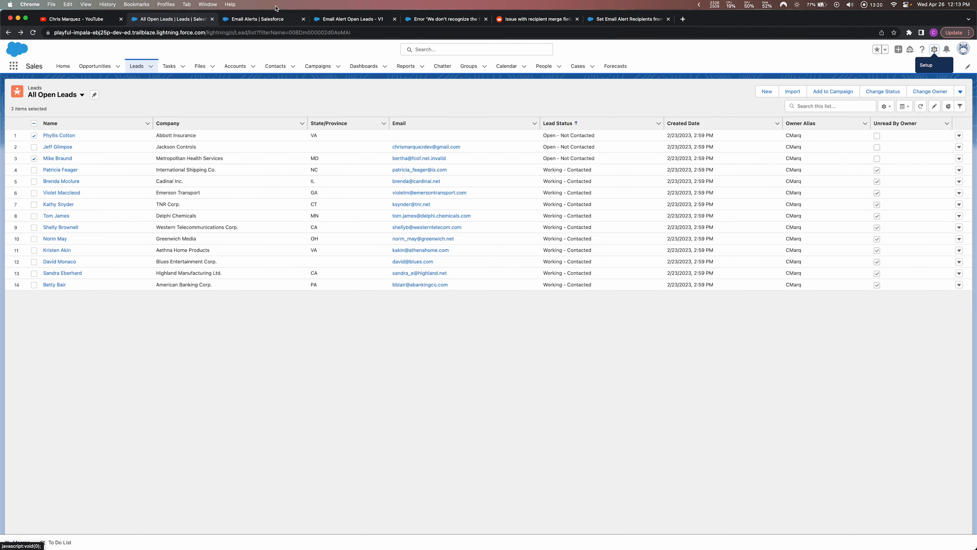
{"action": "left_click", "coordinate": [269, 19]}
{"action": "left_click", "coordinate": [290, 256]}
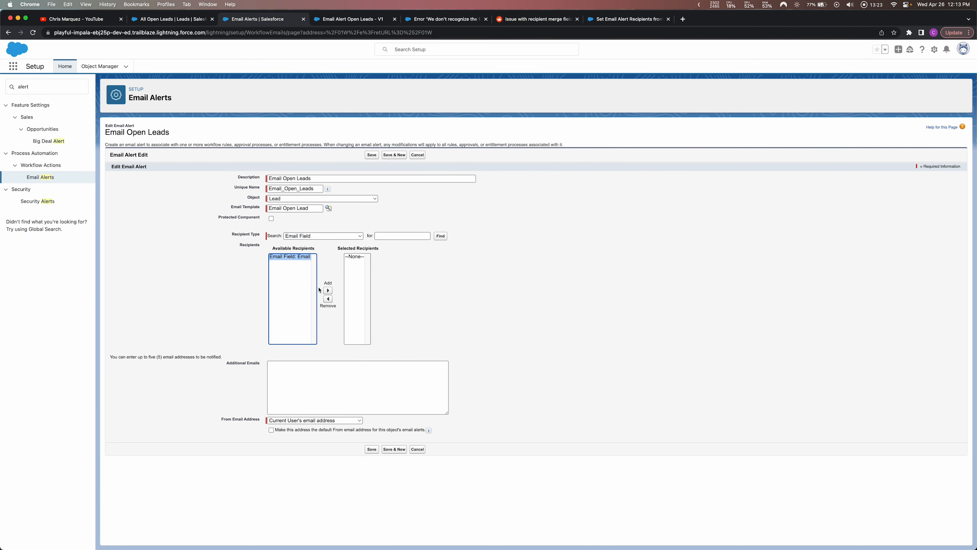
{"action": "left_click", "coordinate": [328, 291]}
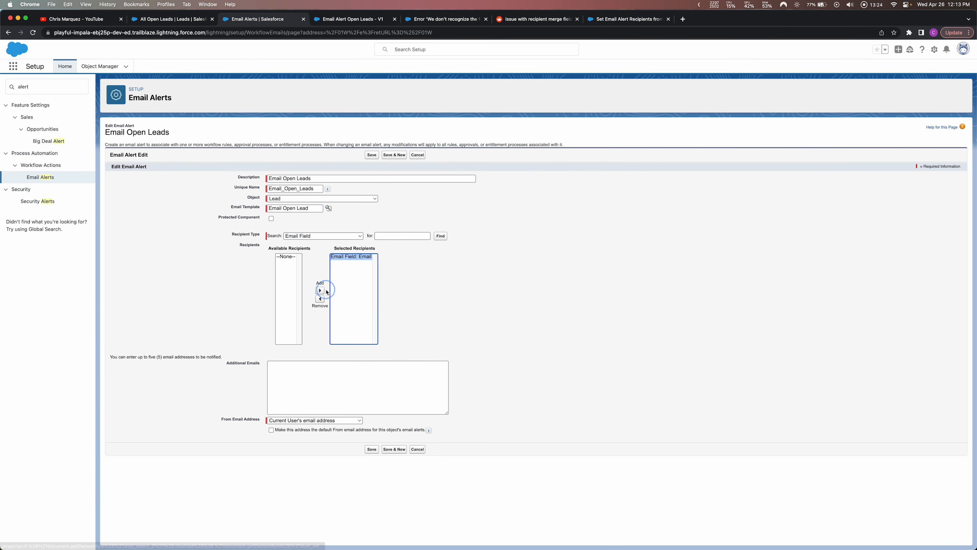
{"action": "left_click", "coordinate": [424, 265]}
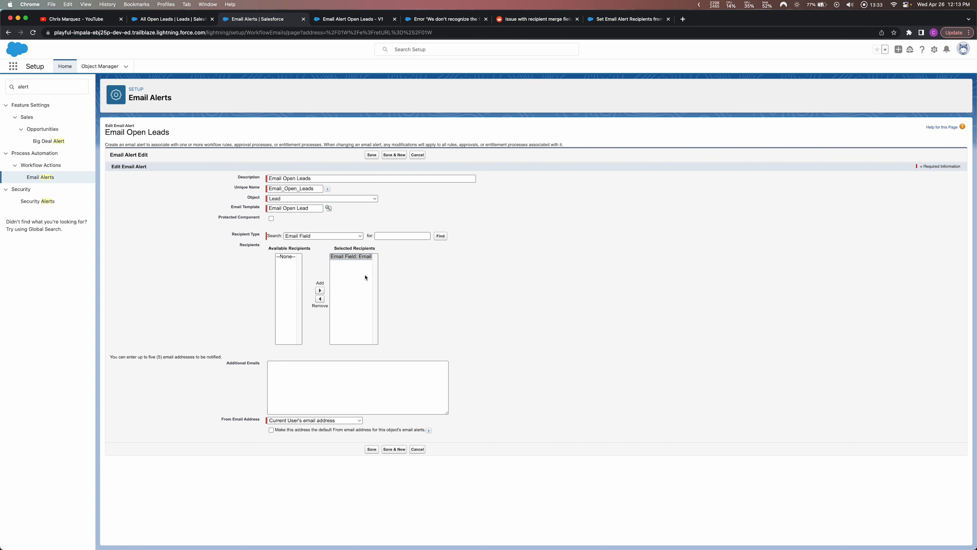
{"action": "left_click", "coordinate": [371, 449]}
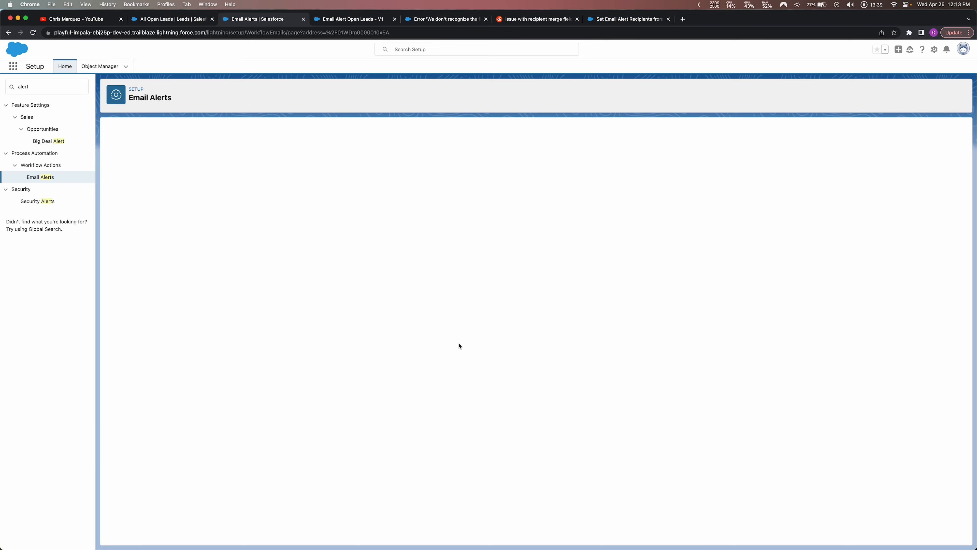
Step: Switch to the Email Alert Open Leads flow and delete the Email Open Lead action from the loop
{"action": "left_click", "coordinate": [348, 19]}
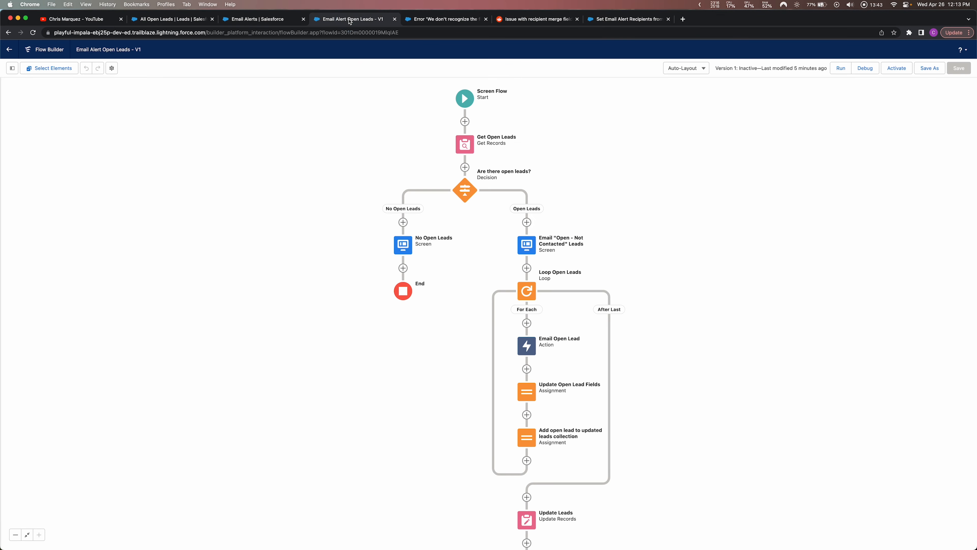
{"action": "left_click", "coordinate": [527, 346]}
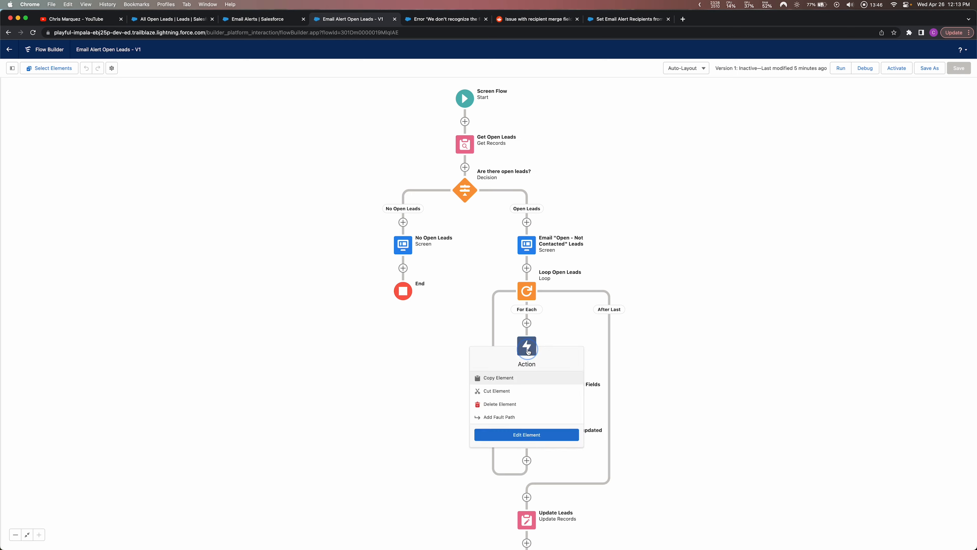
{"action": "left_click", "coordinate": [499, 404]}
Step: Add an action at the start of the loop's For Each path, search for "email" and choose the Email Open Leads email alert
{"action": "left_click", "coordinate": [527, 323]}
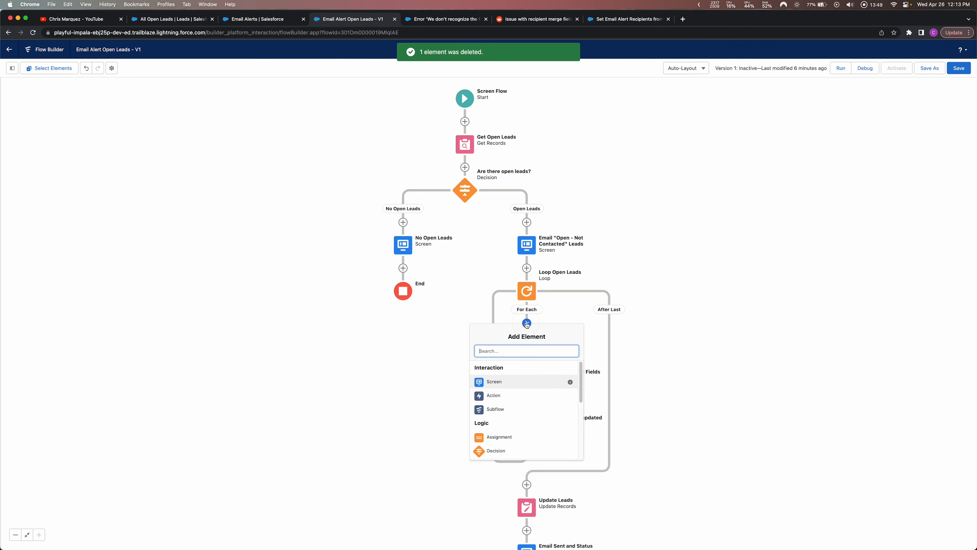
{"action": "left_click", "coordinate": [506, 399]}
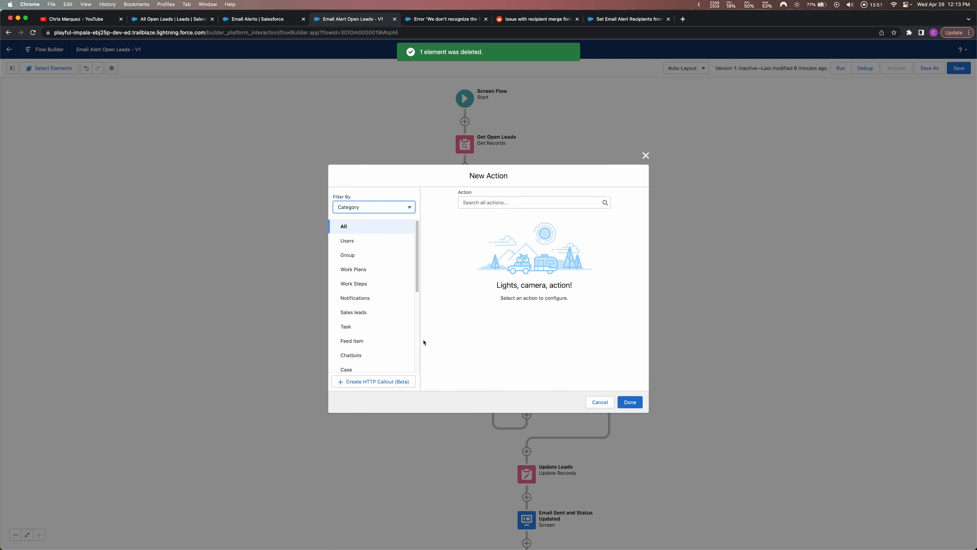
{"action": "scroll", "coordinate": [381, 279], "scroll_direction": "down", "scroll_amount": 5}
{"action": "scroll", "coordinate": [374, 264], "scroll_direction": "up", "scroll_amount": 5}
{"action": "left_click", "coordinate": [480, 198]}
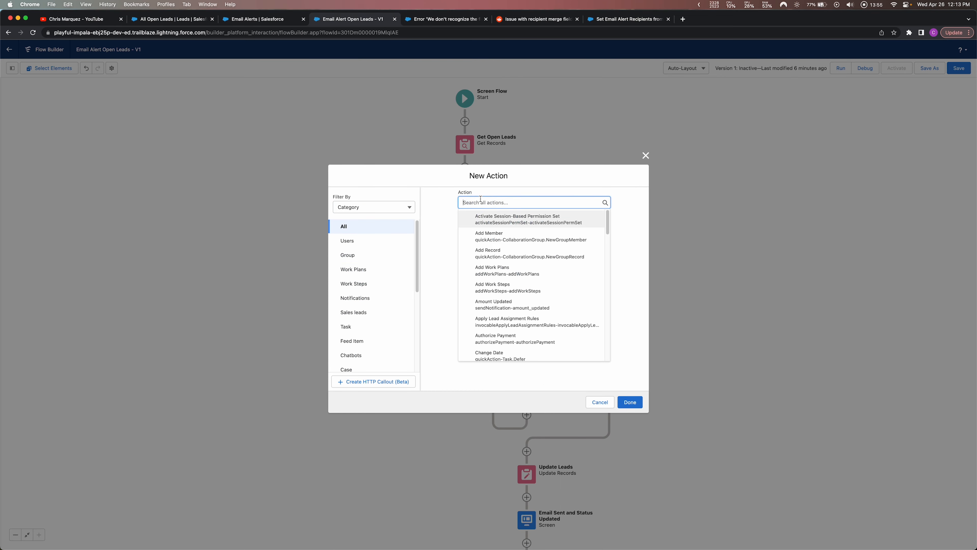
{"action": "type", "text": "email"}
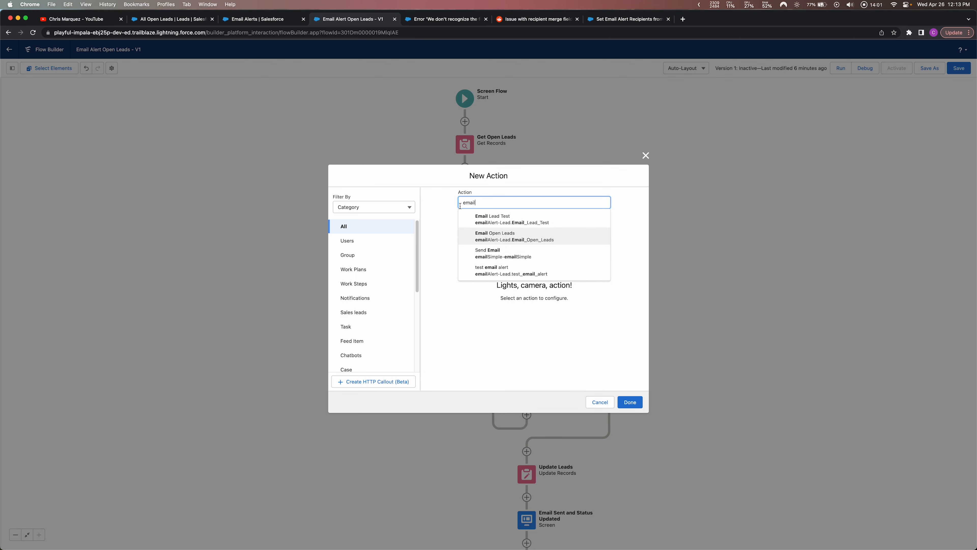
{"action": "left_click", "coordinate": [269, 20]}
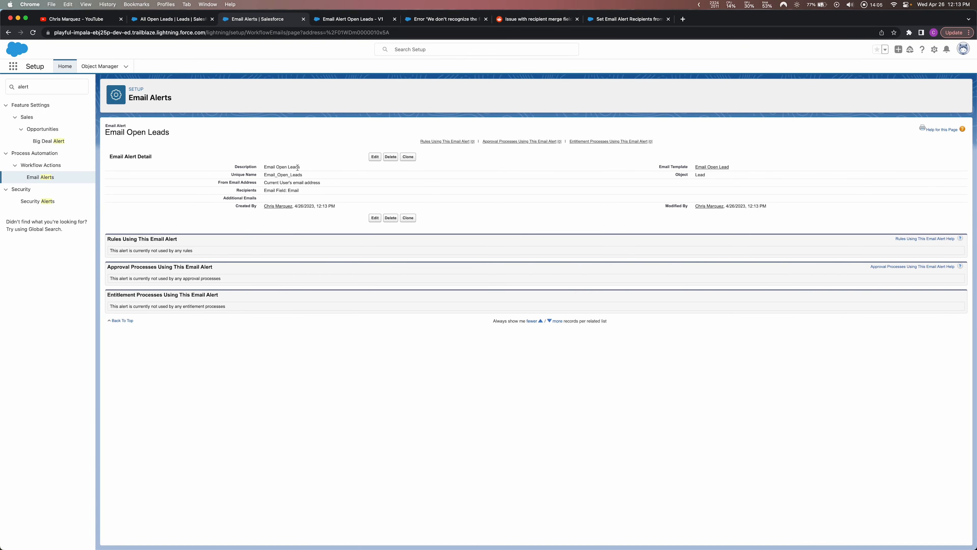
{"action": "left_click", "coordinate": [352, 19]}
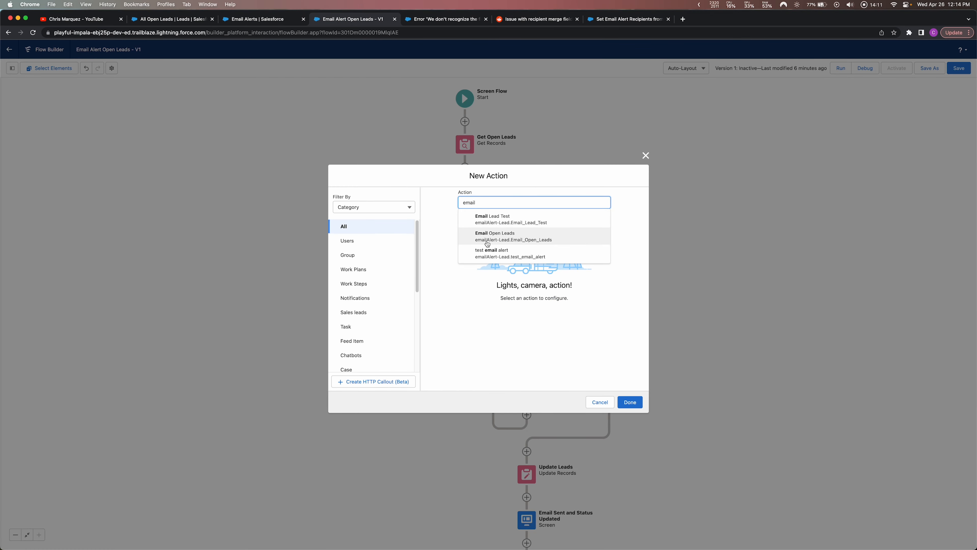
{"action": "left_click", "coordinate": [494, 236]}
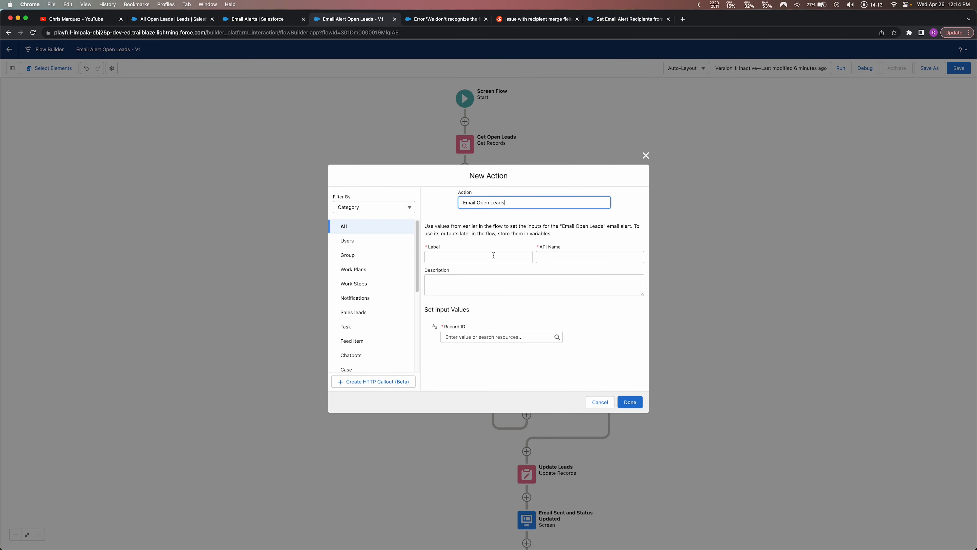
Step: Label the action Email Alert Open Leads and set its Record ID to the current loop item's Lead ID, {!Loop_Open_Leads.Id}
{"action": "left_click", "coordinate": [480, 255]}
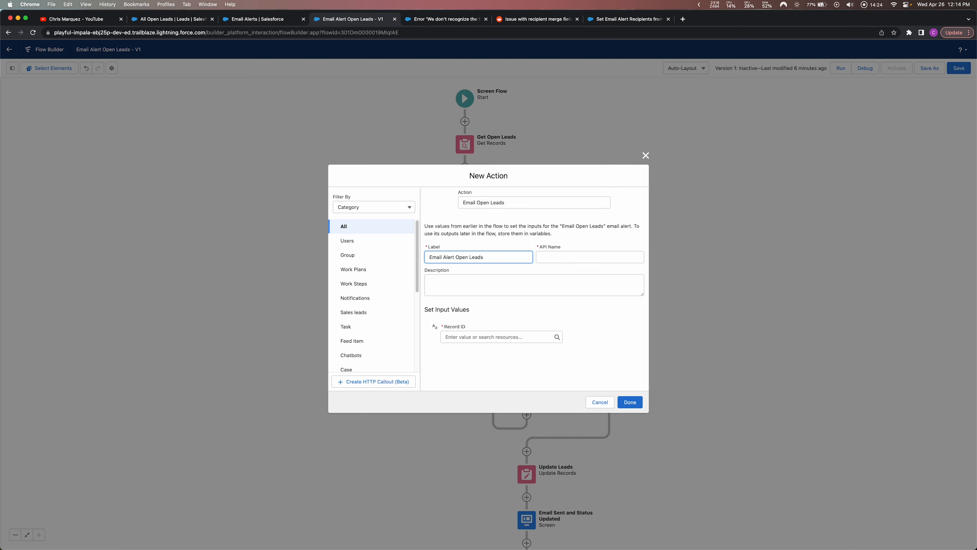
{"action": "key", "text": "Tab"}
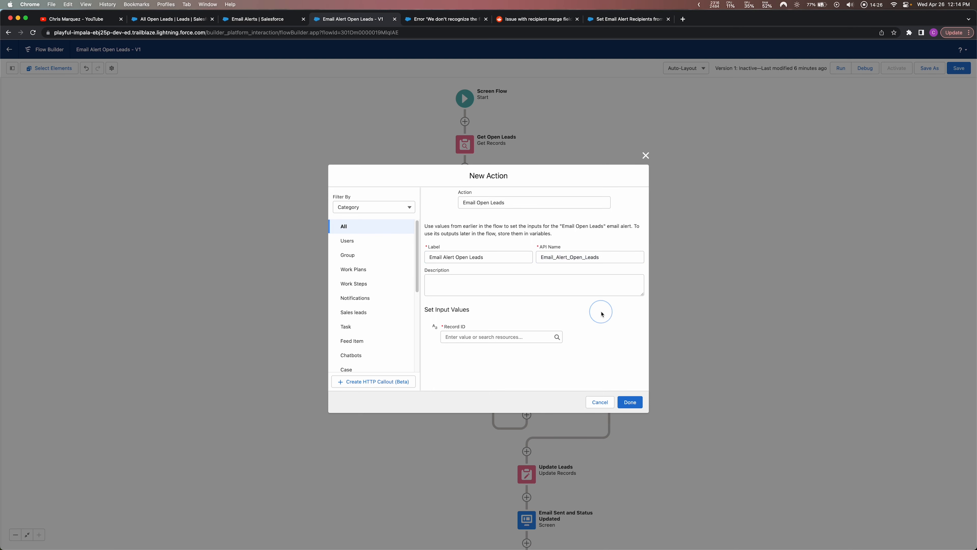
{"action": "left_click", "coordinate": [490, 337]}
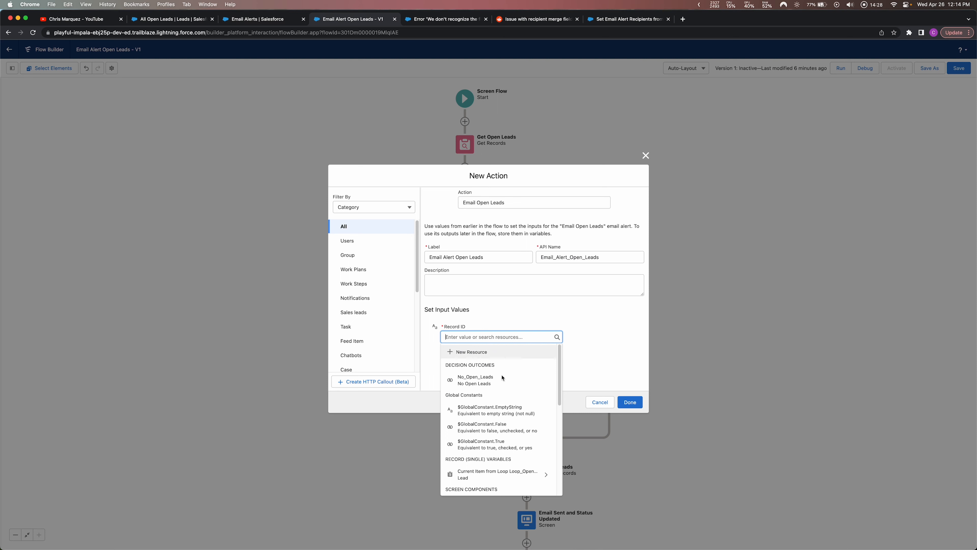
{"action": "scroll", "coordinate": [500, 385], "scroll_direction": "down", "scroll_amount": 1}
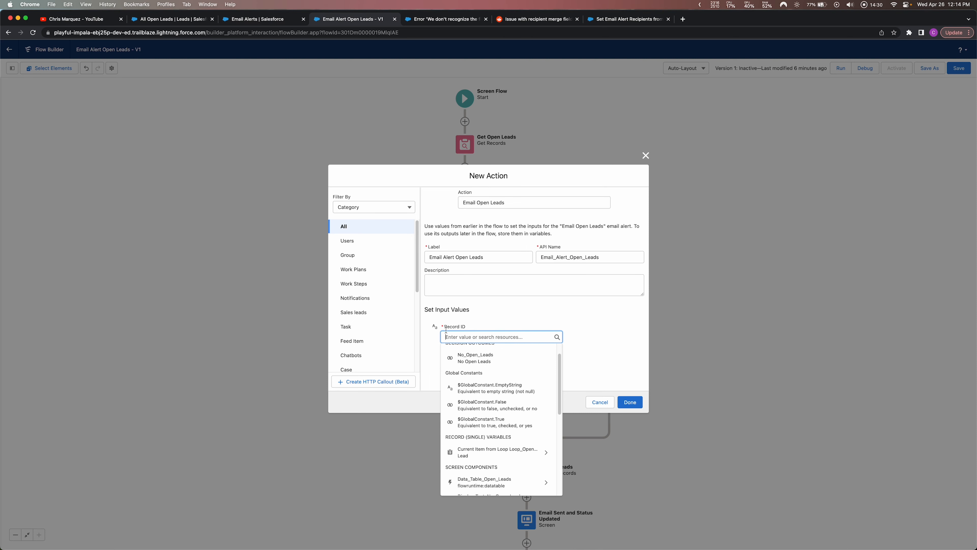
{"action": "left_click", "coordinate": [458, 323]}
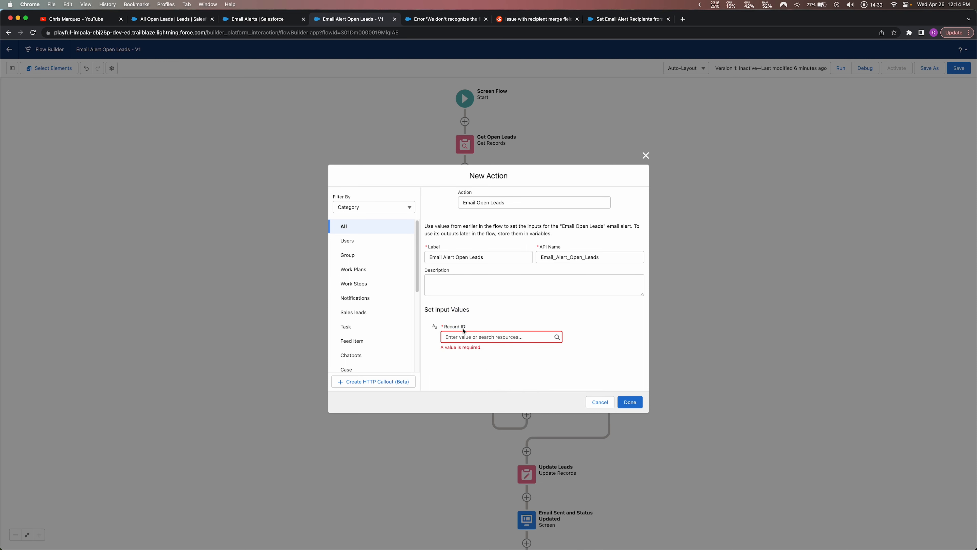
{"action": "left_click", "coordinate": [468, 337]}
{"action": "scroll", "coordinate": [500, 400], "scroll_direction": "down", "scroll_amount": 3}
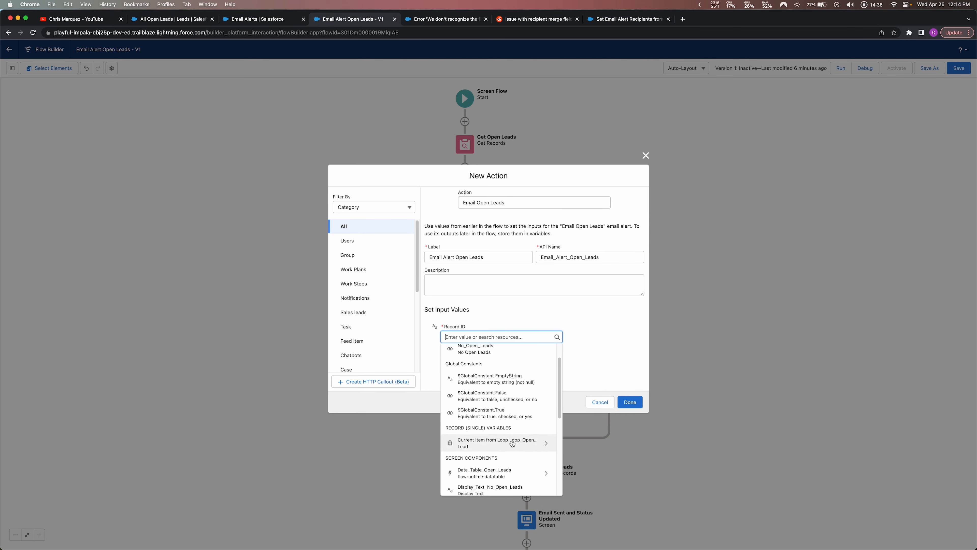
{"action": "left_click", "coordinate": [496, 443]}
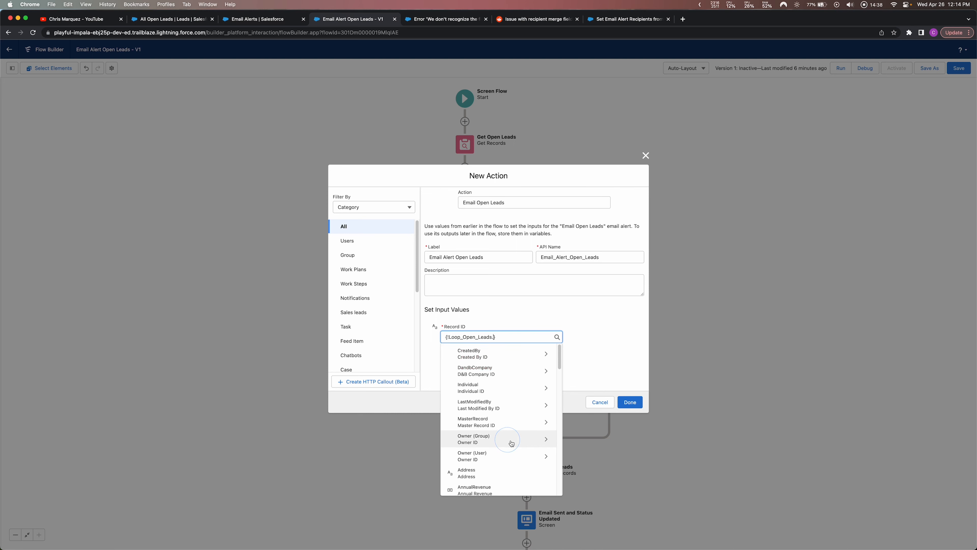
{"action": "type", "text": "Id"}
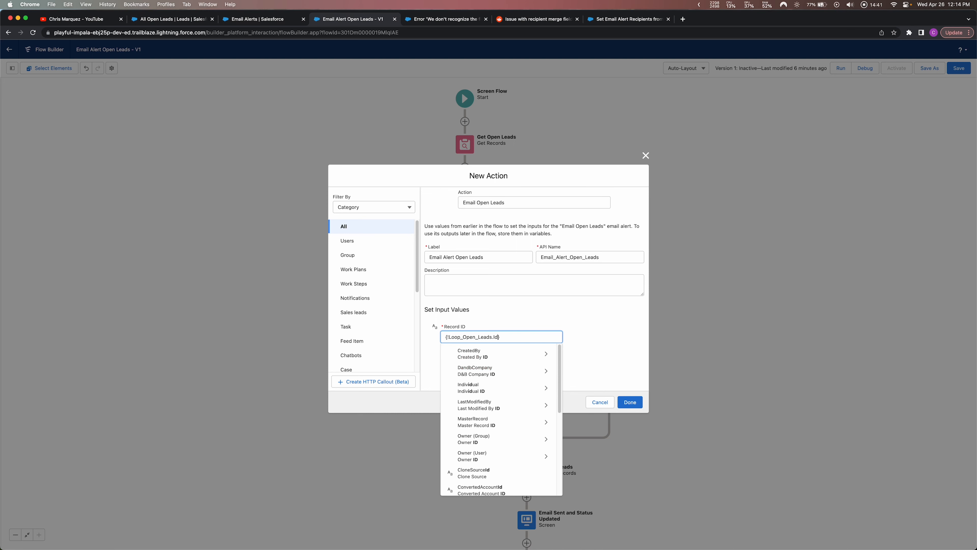
{"action": "scroll", "coordinate": [501, 396], "scroll_direction": "down", "scroll_amount": 3}
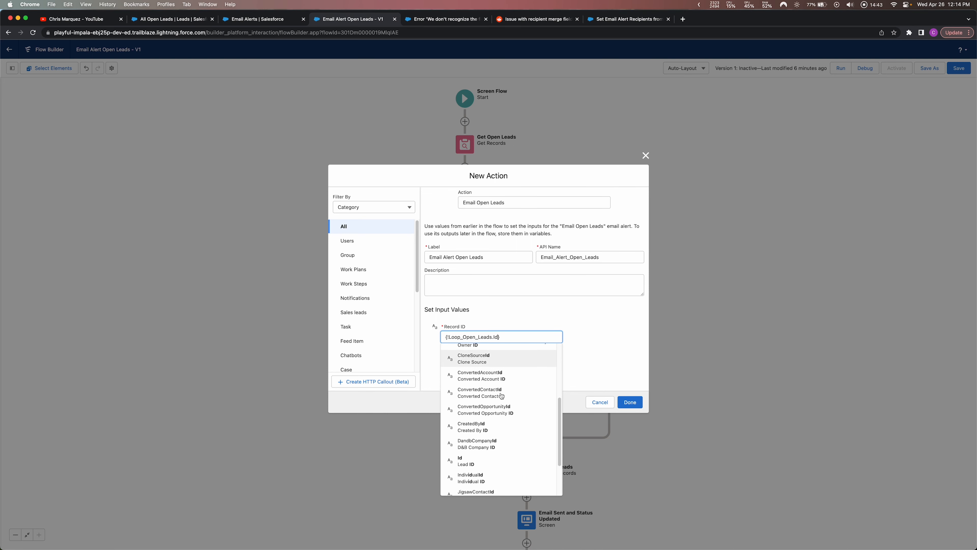
{"action": "left_click", "coordinate": [488, 462]}
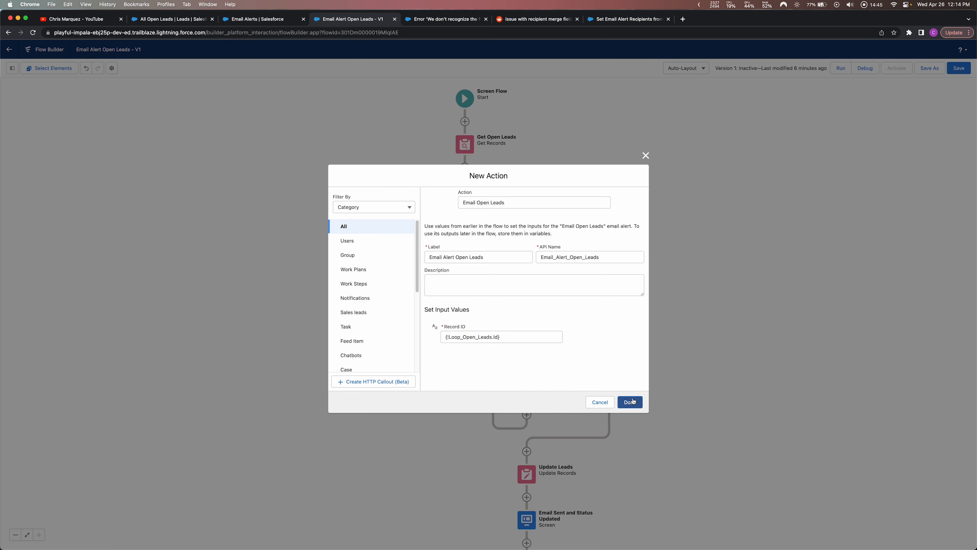
Step: Confirm the Email Alert Open Leads action and save the flow
{"action": "left_click", "coordinate": [630, 402]}
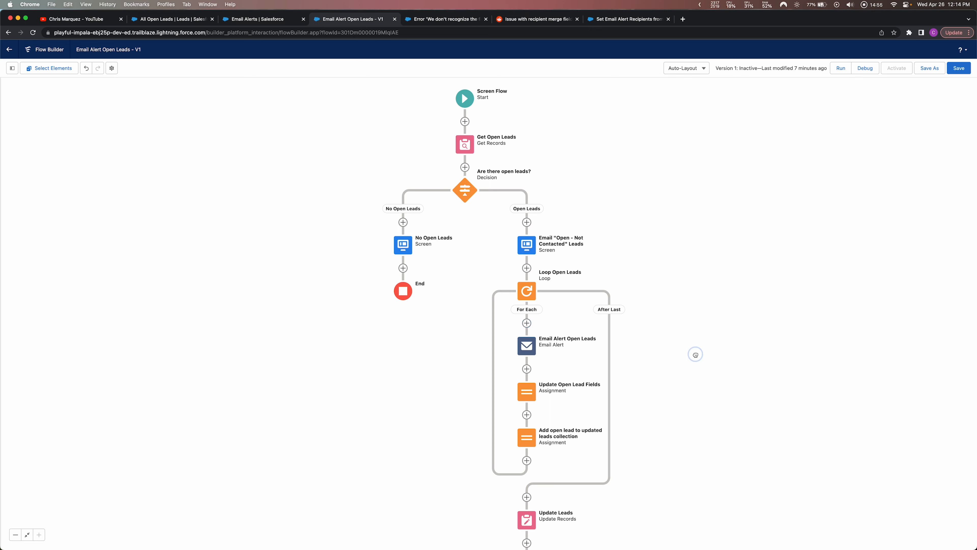
{"action": "left_click", "coordinate": [962, 68]}
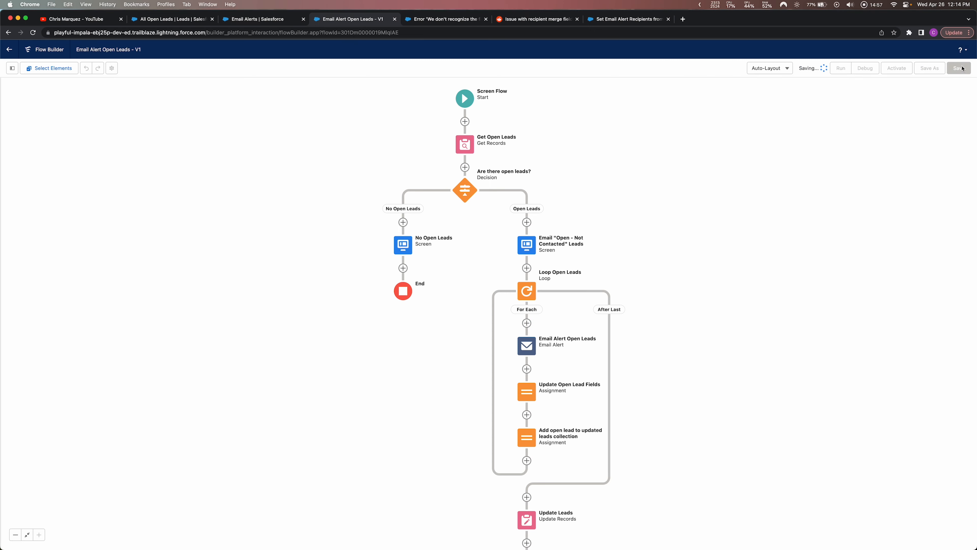
{"action": "left_click", "coordinate": [864, 68]}
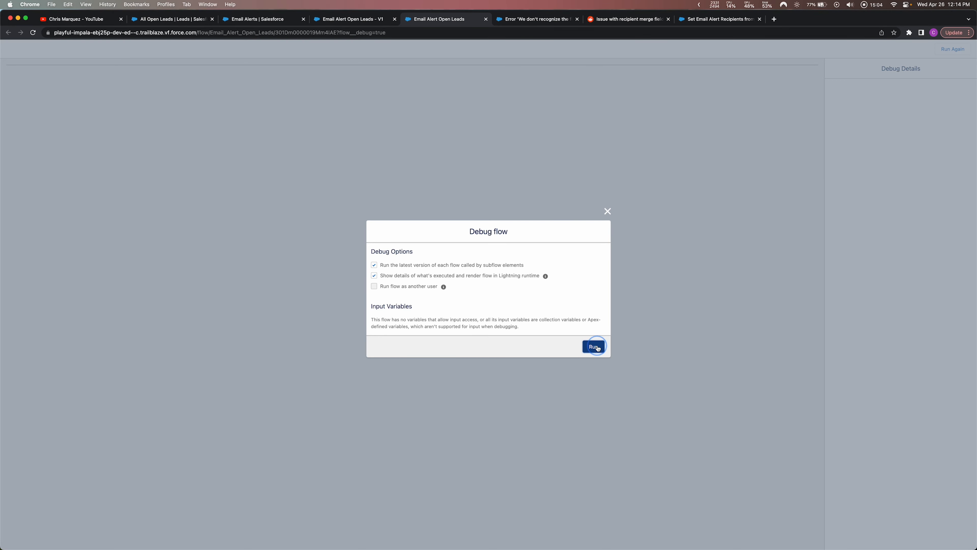
{"action": "left_click", "coordinate": [592, 345]}
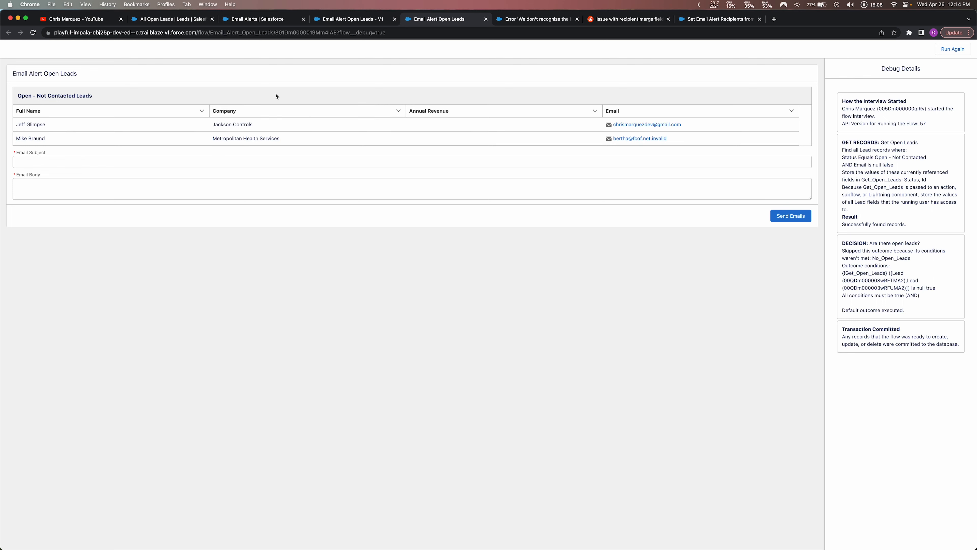
{"action": "left_click", "coordinate": [59, 164]}
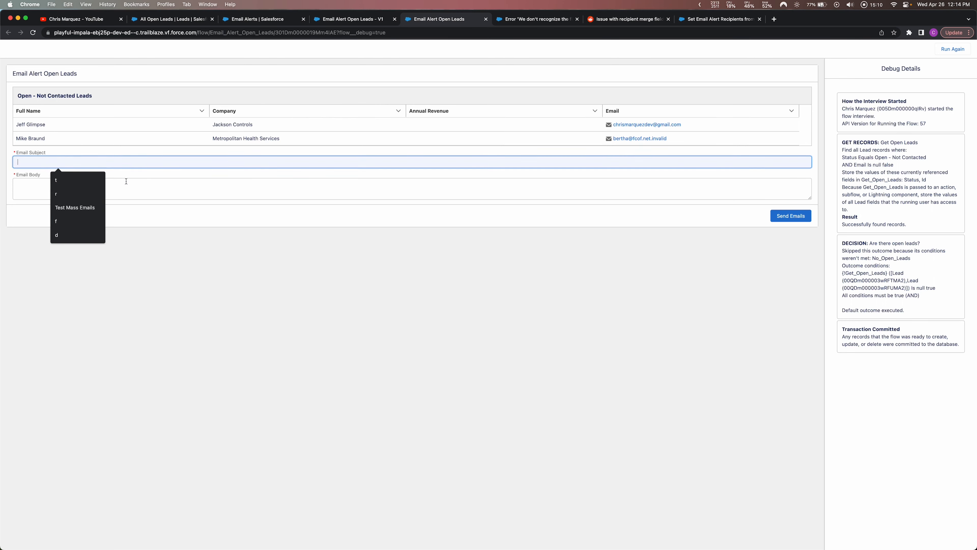
{"action": "left_click", "coordinate": [142, 176]}
{"action": "left_click", "coordinate": [152, 194]}
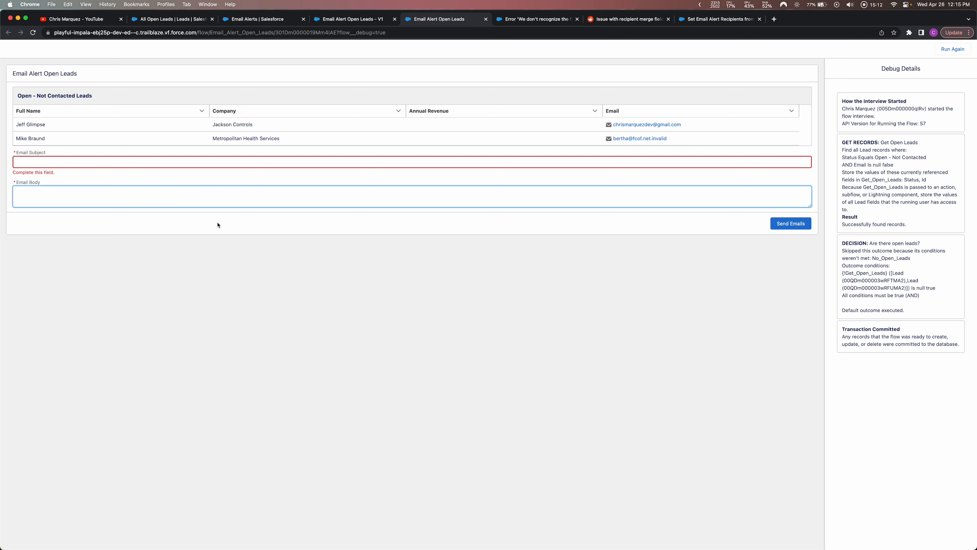
{"action": "left_click", "coordinate": [486, 18]}
{"action": "left_click", "coordinate": [382, 114]}
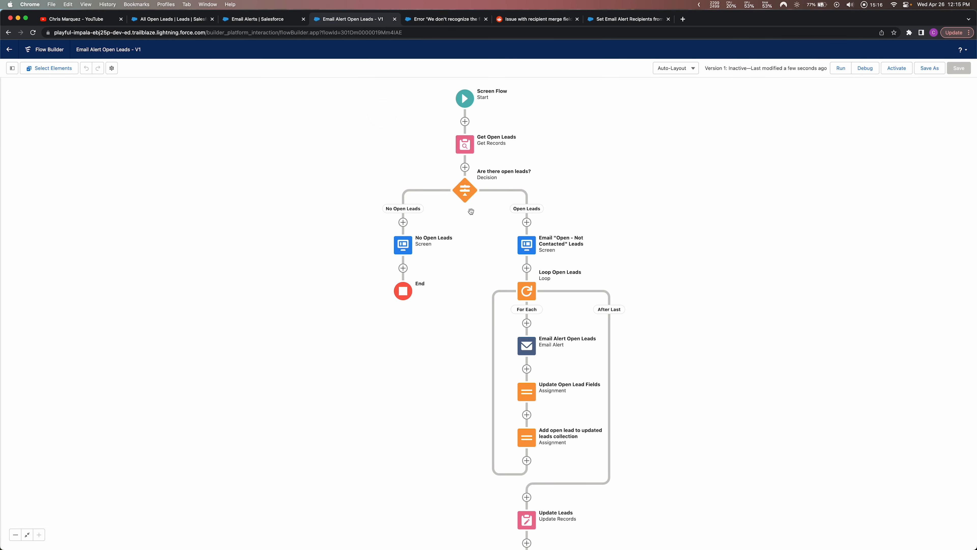
Step: Delete the Email Subject and Email Body components from the Email "Open - Not Contacted" Leads screen and save the flow
{"action": "double_click", "coordinate": [526, 245]}
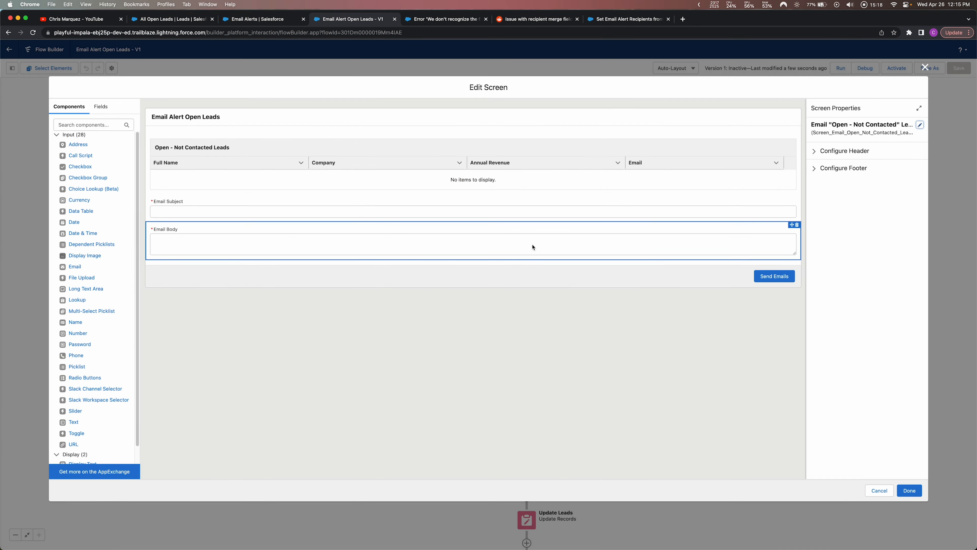
{"action": "left_click", "coordinate": [290, 211]}
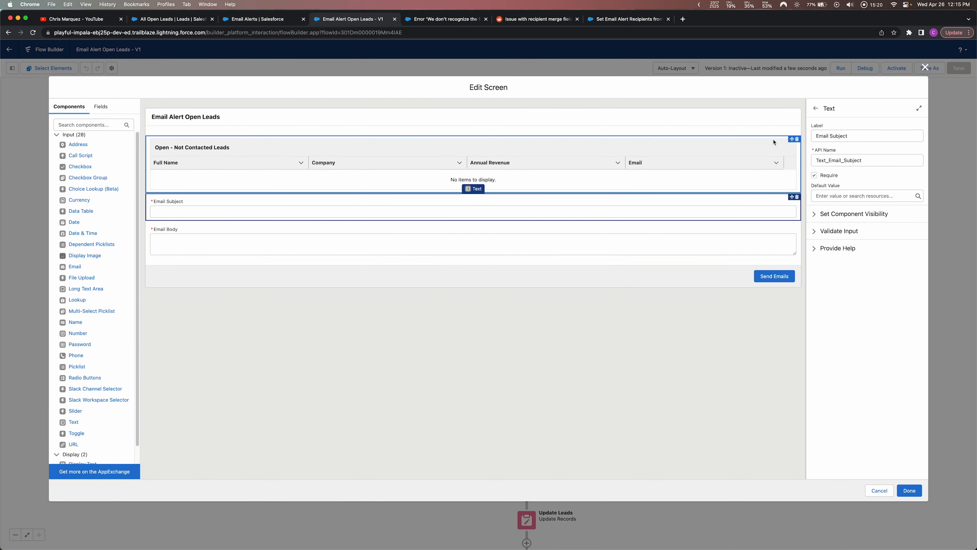
{"action": "left_click", "coordinate": [797, 197]}
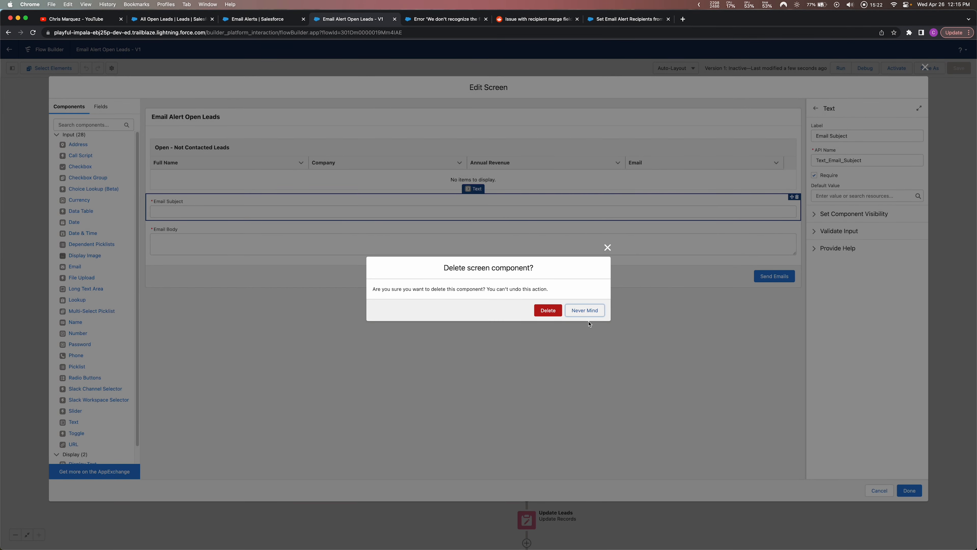
{"action": "left_click", "coordinate": [548, 310]}
{"action": "left_click", "coordinate": [797, 197]}
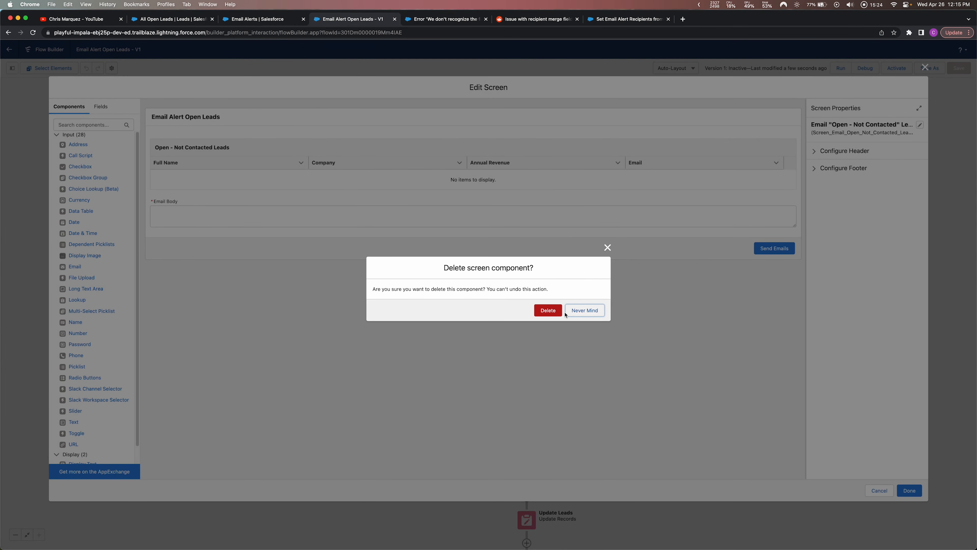
{"action": "left_click", "coordinate": [547, 310]}
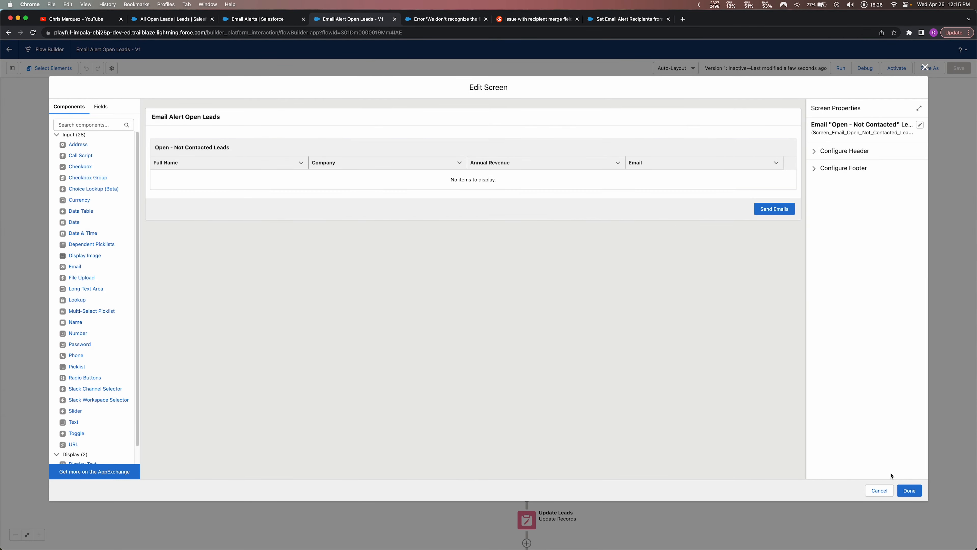
{"action": "left_click", "coordinate": [911, 491]}
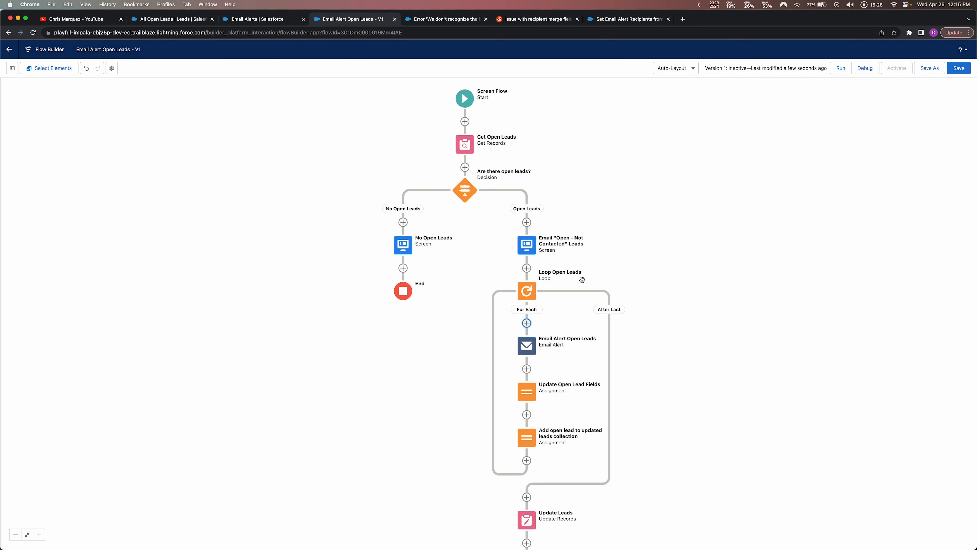
{"action": "left_click", "coordinate": [959, 68]}
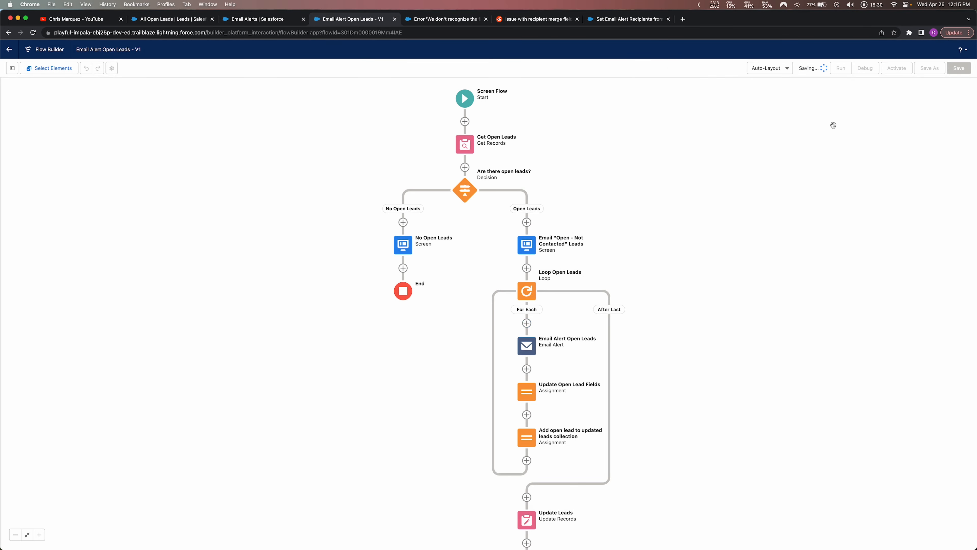
Step: Debug the saved flow with the default options and send the emails to the open leads
{"action": "left_click", "coordinate": [865, 68]}
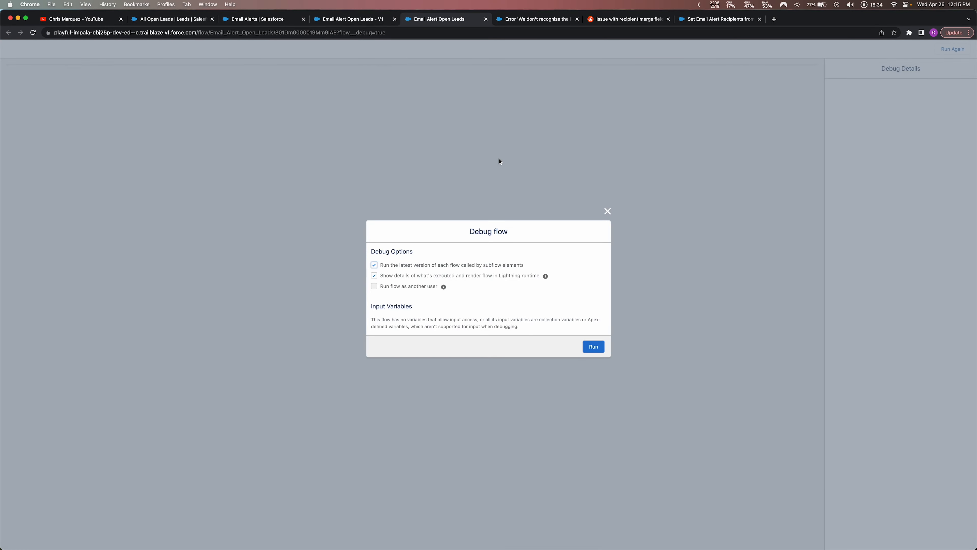
{"action": "left_click", "coordinate": [593, 345]}
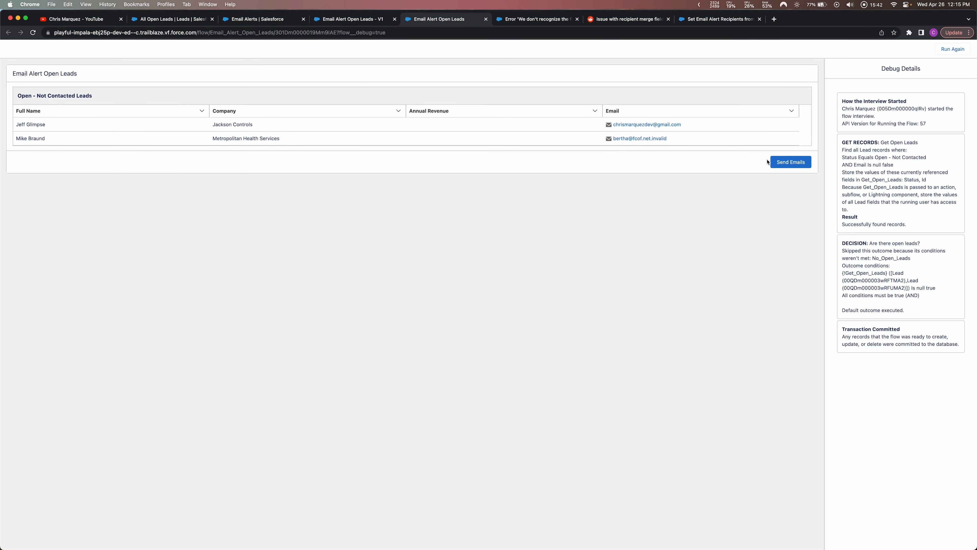
{"action": "left_click", "coordinate": [796, 165]}
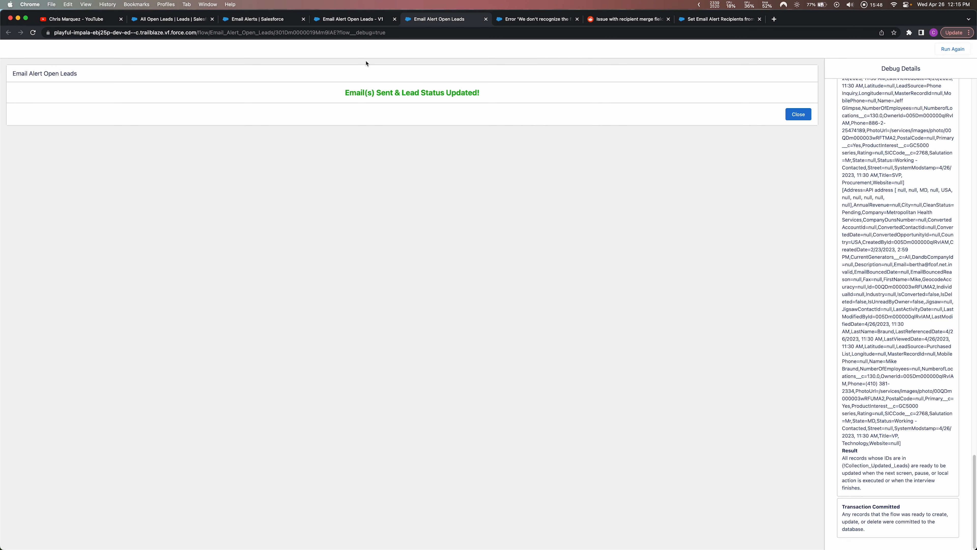
Step: Refresh the All Open Leads list to check the lead statuses, and examine the received Gmail message's subject, greeting name and signature
{"action": "left_click", "coordinate": [185, 22]}
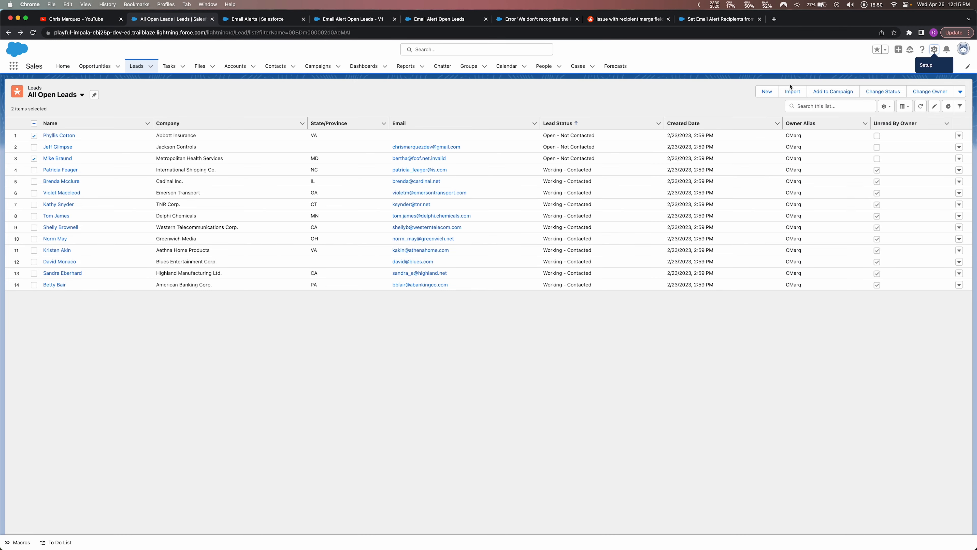
{"action": "left_click", "coordinate": [919, 106]}
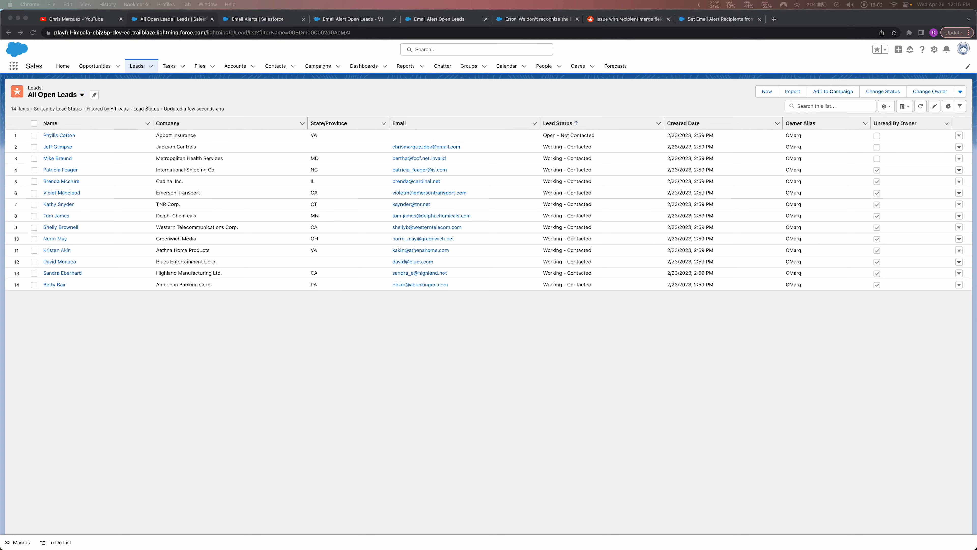
{"action": "left_click_drag", "start_coordinate": [976, 18], "coordinate": [352, 19]}
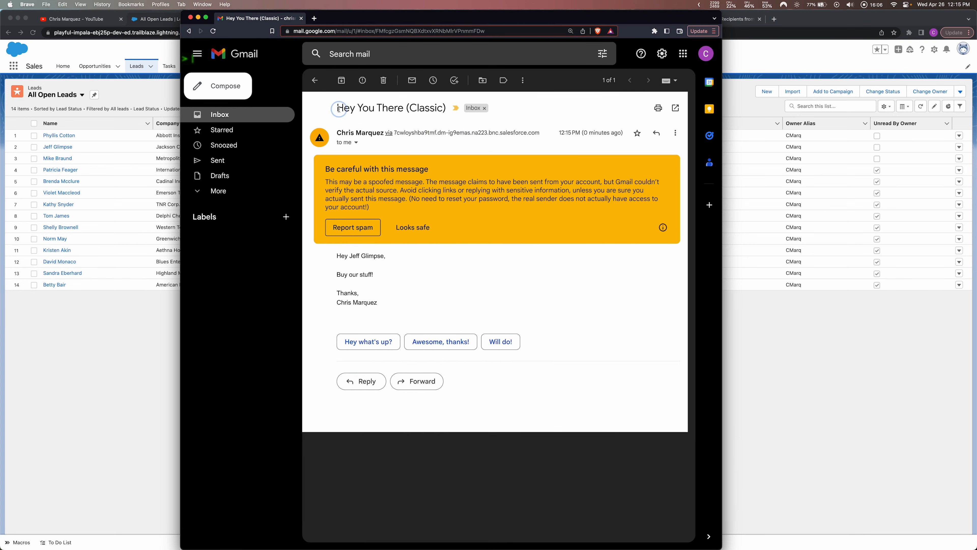
{"action": "left_click_drag", "start_coordinate": [336, 108], "coordinate": [446, 104]}
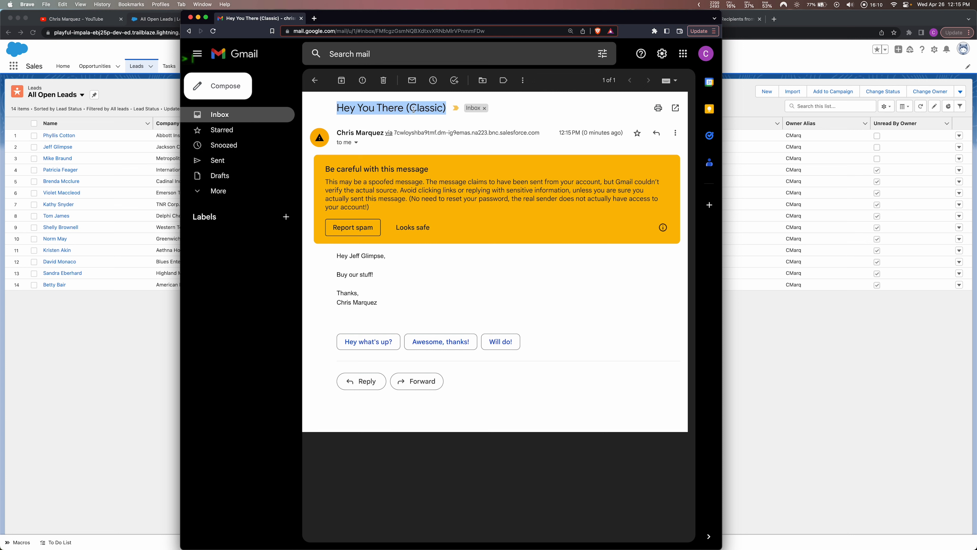
{"action": "left_click_drag", "start_coordinate": [383, 256], "coordinate": [352, 262]}
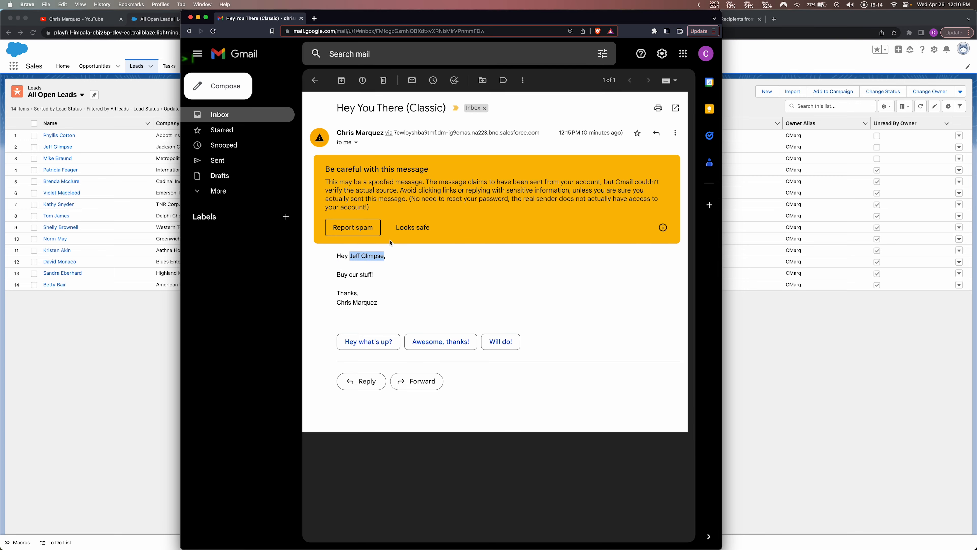
{"action": "mouse_move", "coordinate": [354, 22]}
{"action": "left_mouse_down"}
{"action": "mouse_move", "coordinate": [548, 22]}
{"action": "mouse_move", "coordinate": [499, 41]}
{"action": "mouse_move", "coordinate": [399, 225]}
{"action": "mouse_move", "coordinate": [356, 28]}
{"action": "left_mouse_up"}
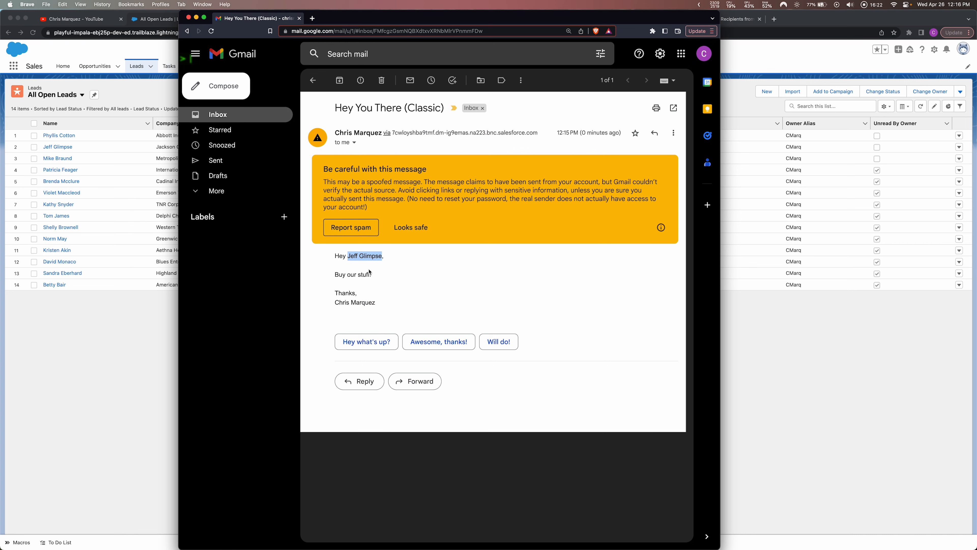
{"action": "left_click_drag", "start_coordinate": [376, 303], "coordinate": [337, 304]}
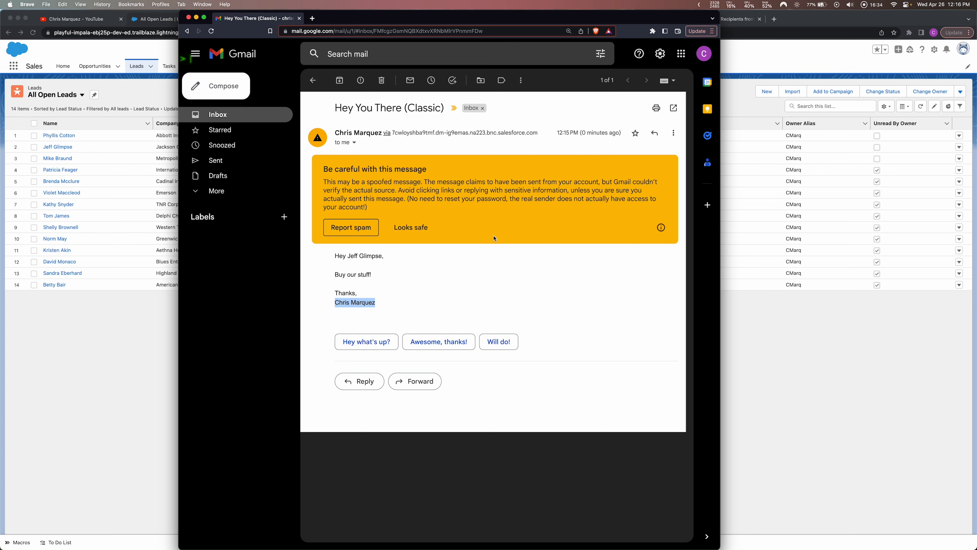
{"action": "left_click_drag", "start_coordinate": [355, 16], "coordinate": [461, 186]}
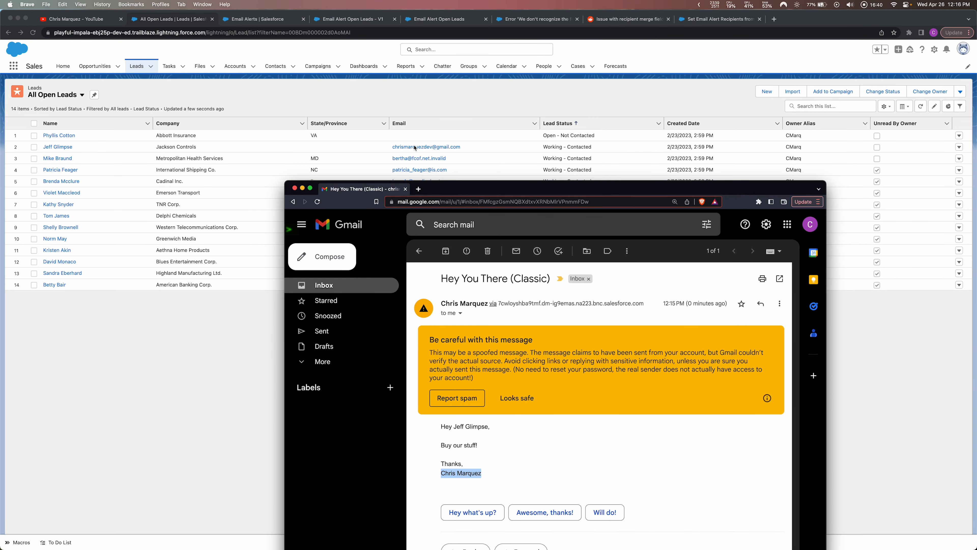
{"action": "left_click_drag", "start_coordinate": [622, 193], "coordinate": [525, 95]}
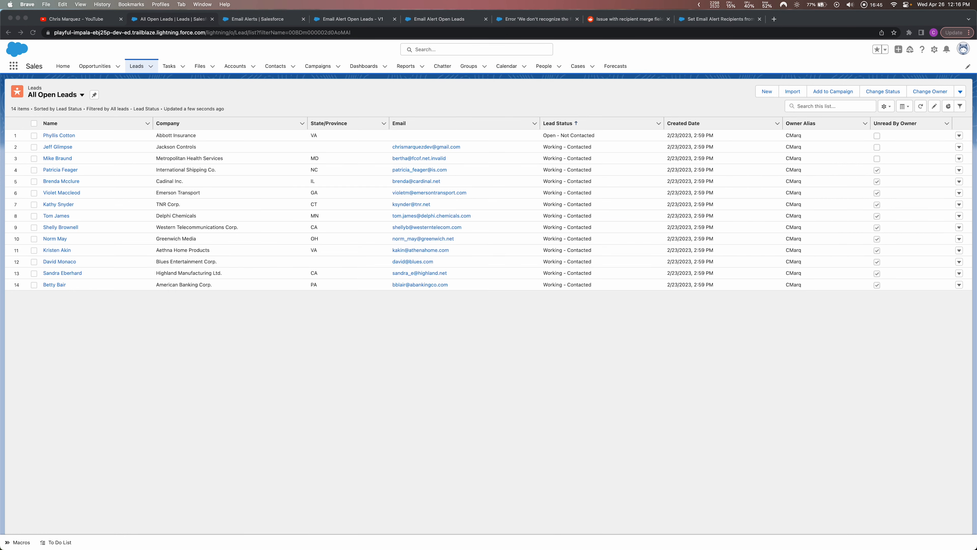
{"action": "left_click", "coordinate": [373, 316]}
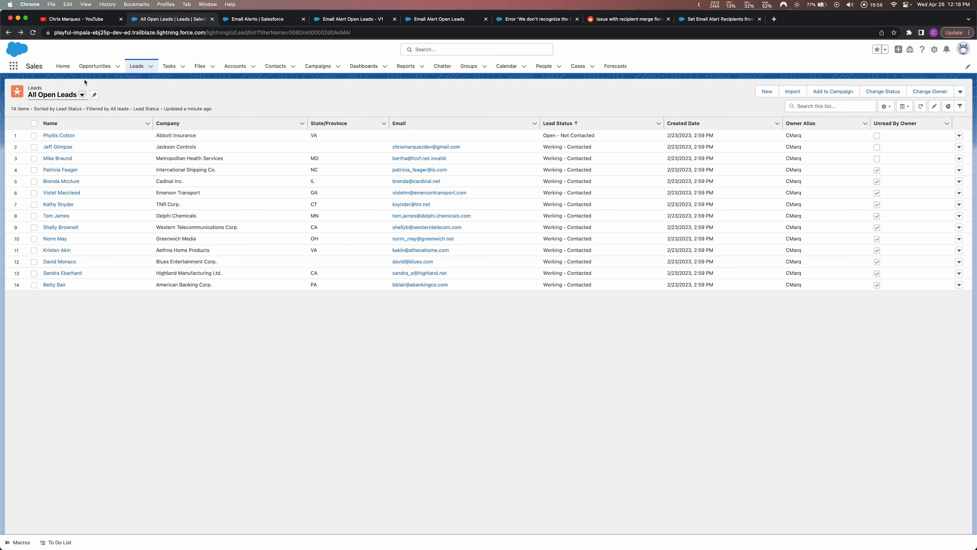
Step: Search the apps and items for "email", open Email Templates and start a new template named Lightning Email Open Lead
{"action": "left_click", "coordinate": [14, 67]}
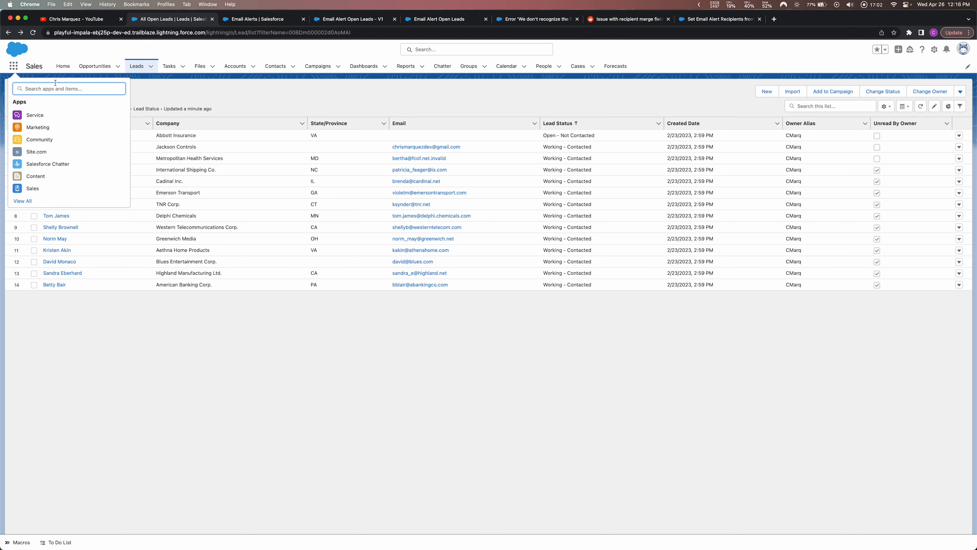
{"action": "type", "text": "email"}
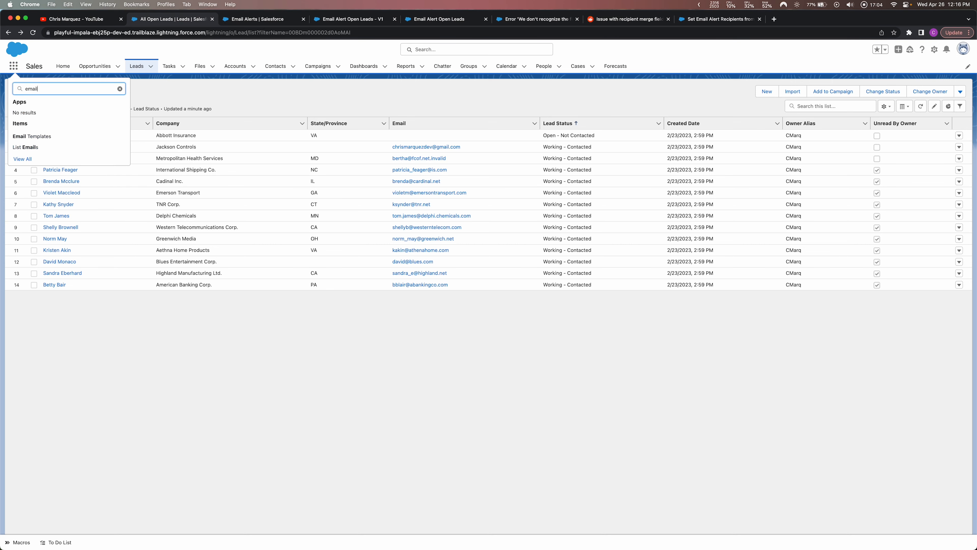
{"action": "left_click", "coordinate": [32, 136]}
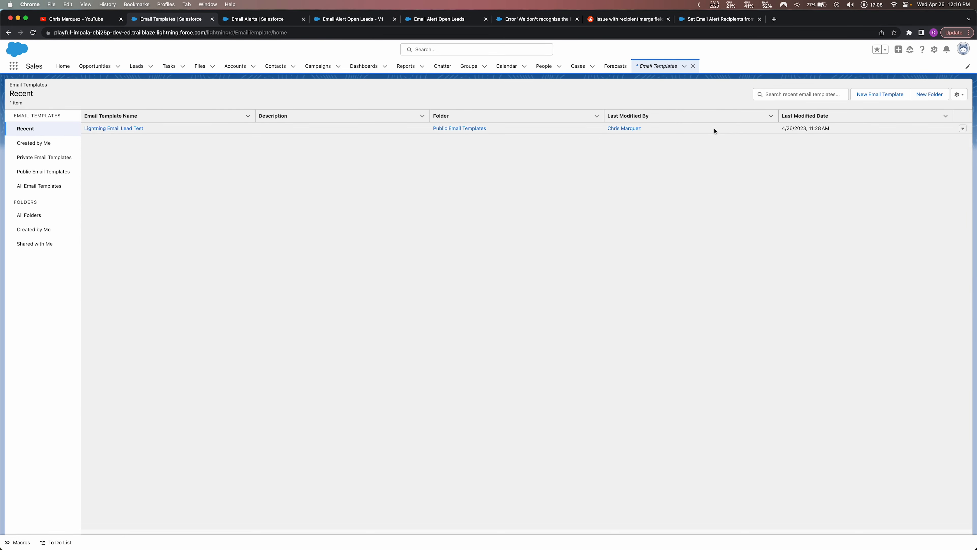
{"action": "left_click", "coordinate": [879, 97]}
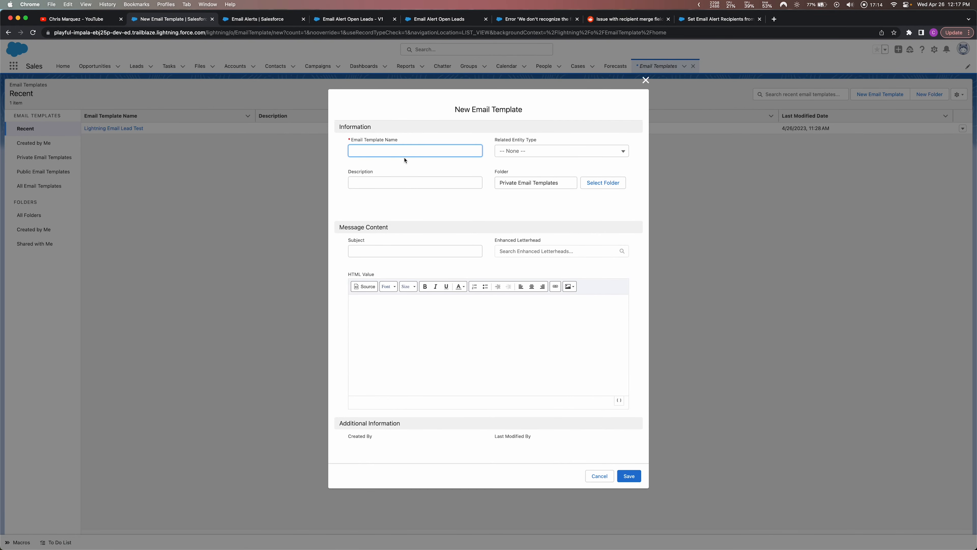
{"action": "type", "text": "Lightning Emaio"}
{"action": "type", "text": " Open Lead"}
{"action": "key", "text": "Tab"}
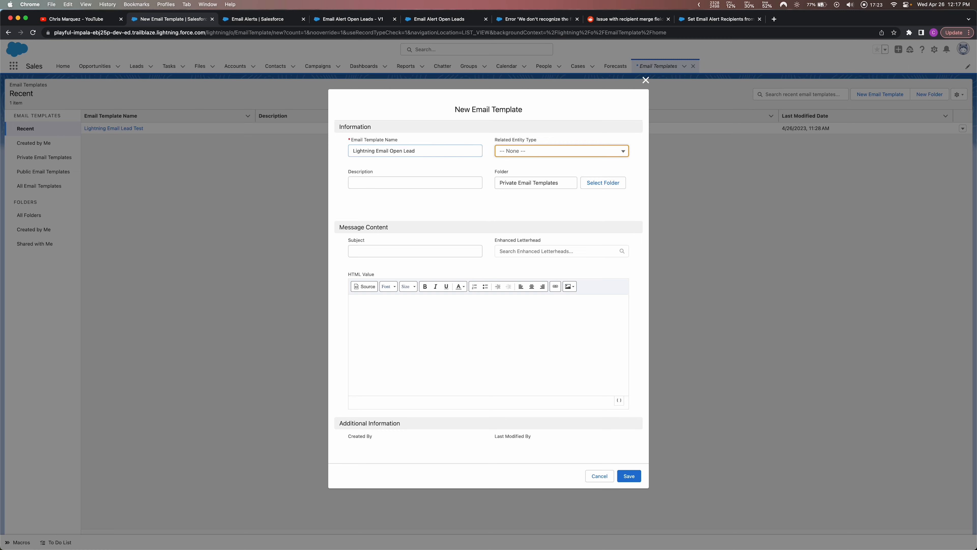
Step: Set the new template's folder to Public Email Templates
{"action": "left_click", "coordinate": [441, 177]}
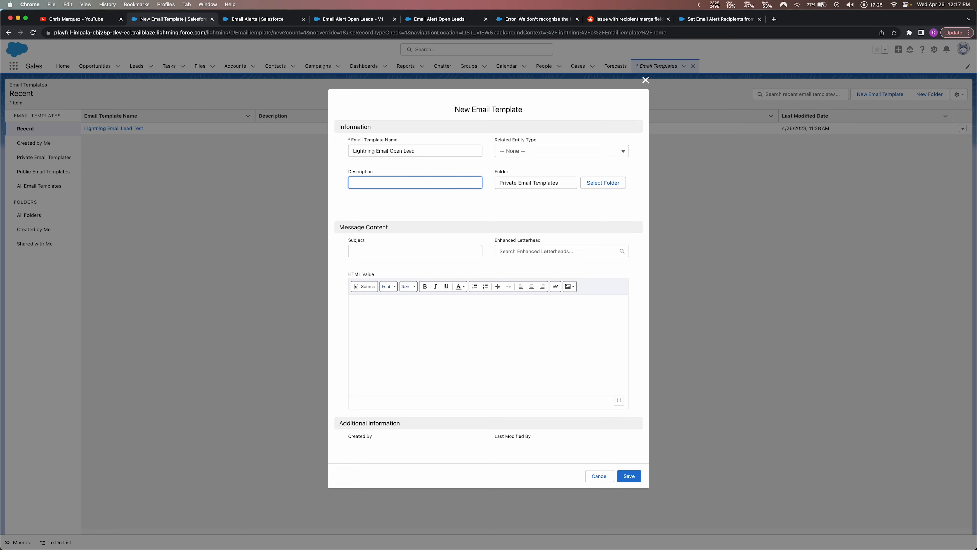
{"action": "left_click", "coordinate": [595, 182]}
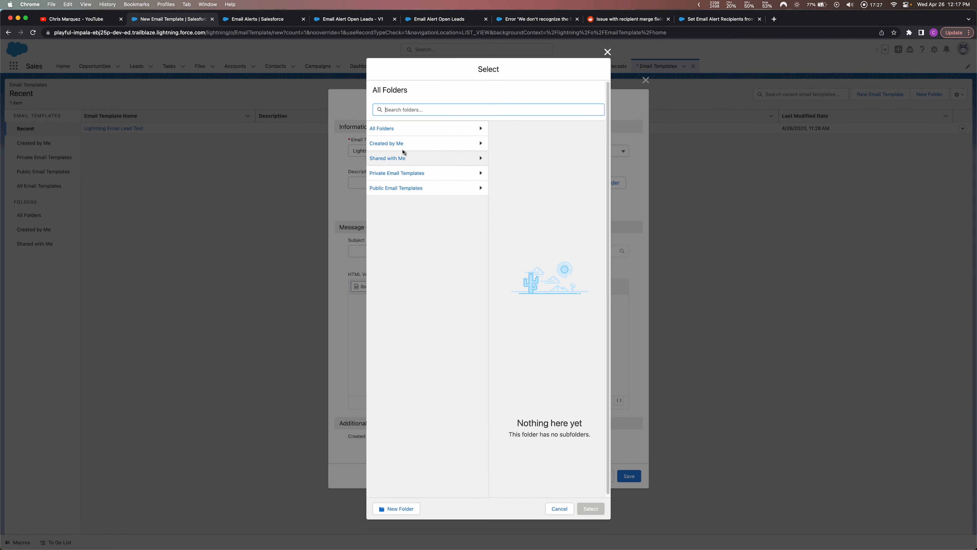
{"action": "left_click", "coordinate": [397, 189]}
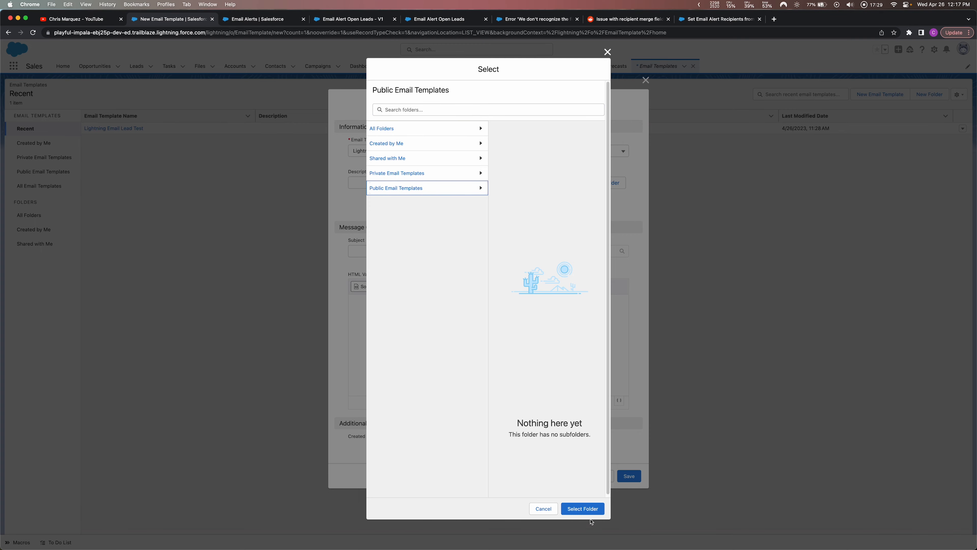
{"action": "left_click", "coordinate": [581, 508]}
Step: Set the template's subject to "Hey You There (Lightning)"
{"action": "left_click", "coordinate": [406, 249]}
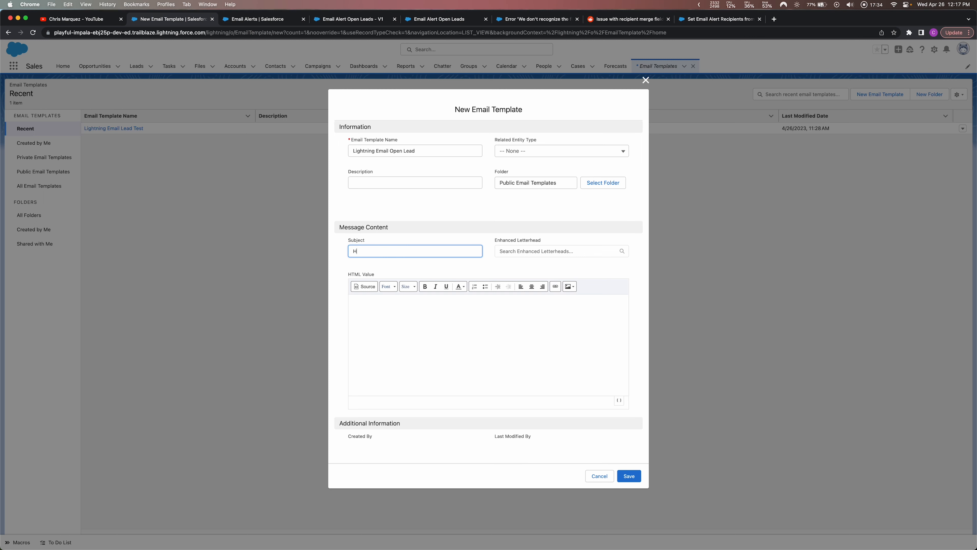
{"action": "type", "text": "Hey UY"}
{"action": "key", "text": "BackSpace"}
{"action": "type", "text": "ou There (Lightning"}
Step: Insert the recipient's Full Name merge field into the template's HTML body
{"action": "left_click", "coordinate": [443, 315]}
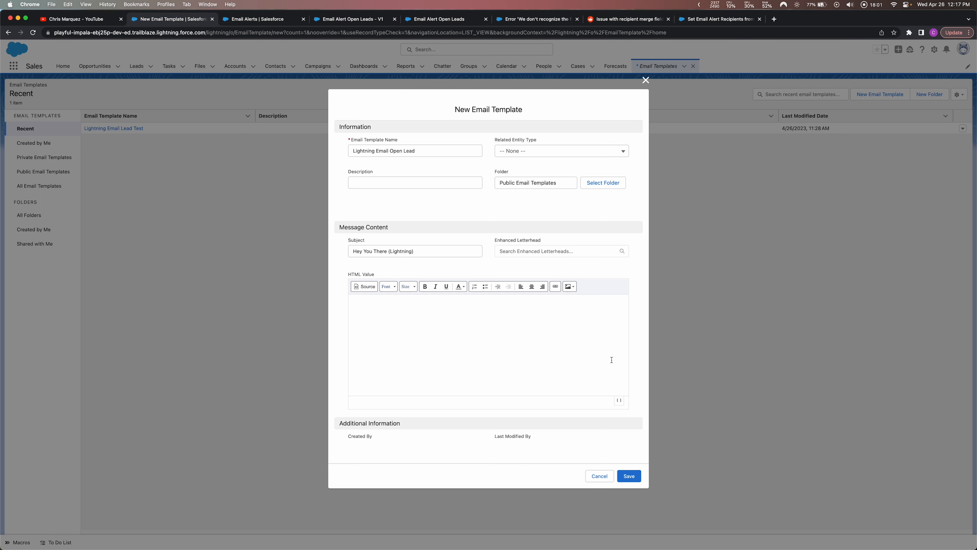
{"action": "left_click", "coordinate": [618, 402]}
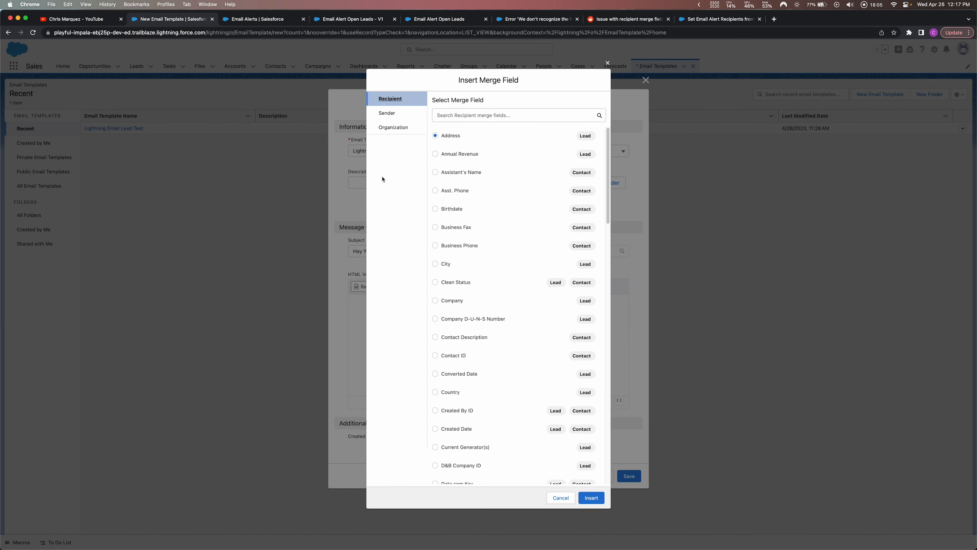
{"action": "left_click", "coordinate": [447, 111]}
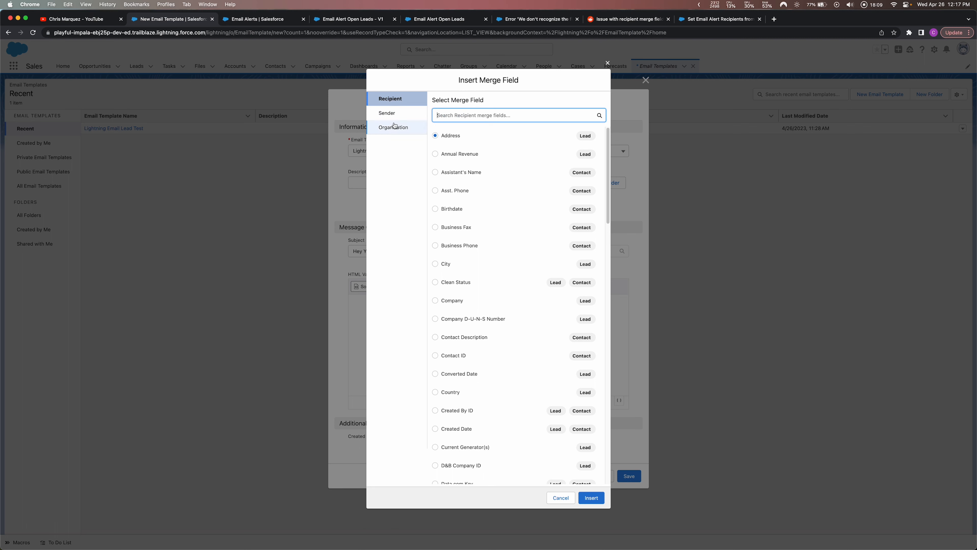
{"action": "type", "text": "name"}
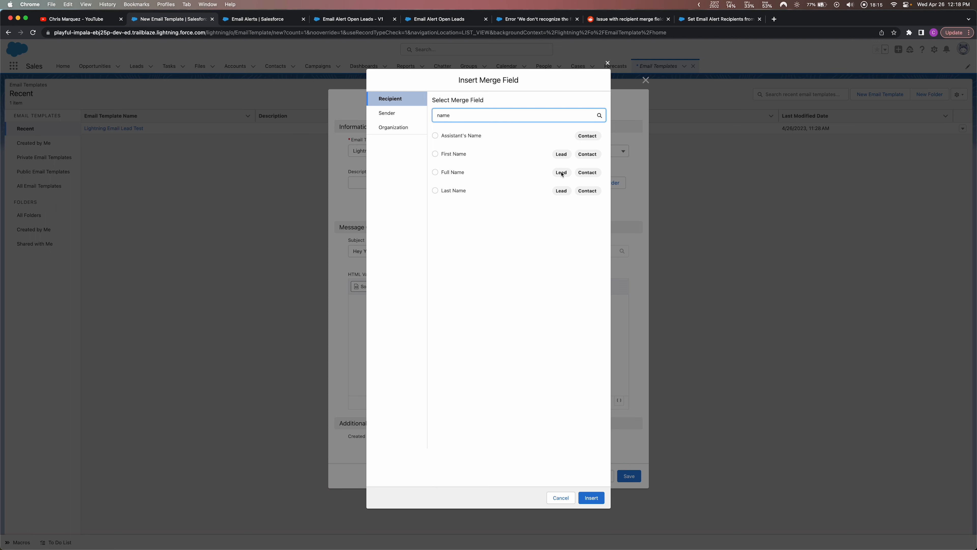
{"action": "left_click", "coordinate": [436, 173]}
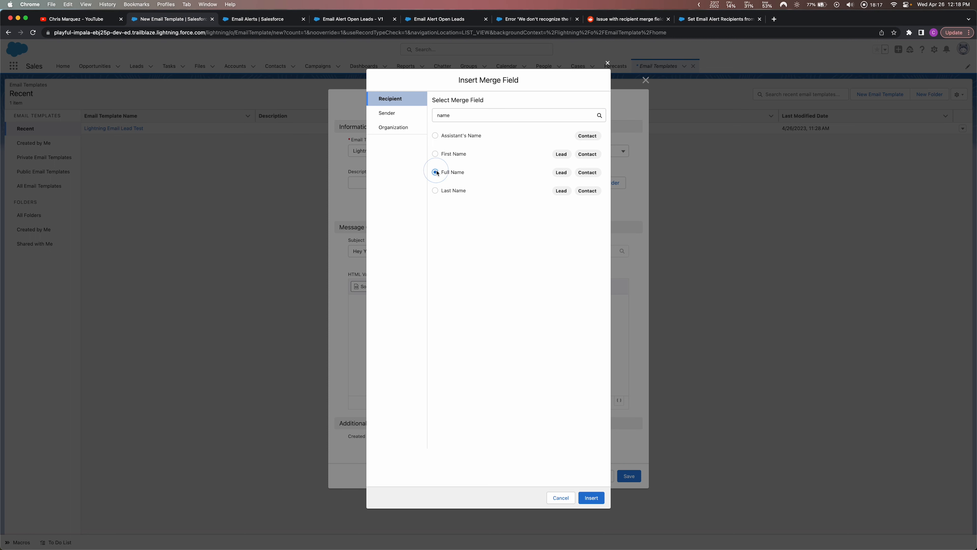
{"action": "left_click", "coordinate": [590, 497]}
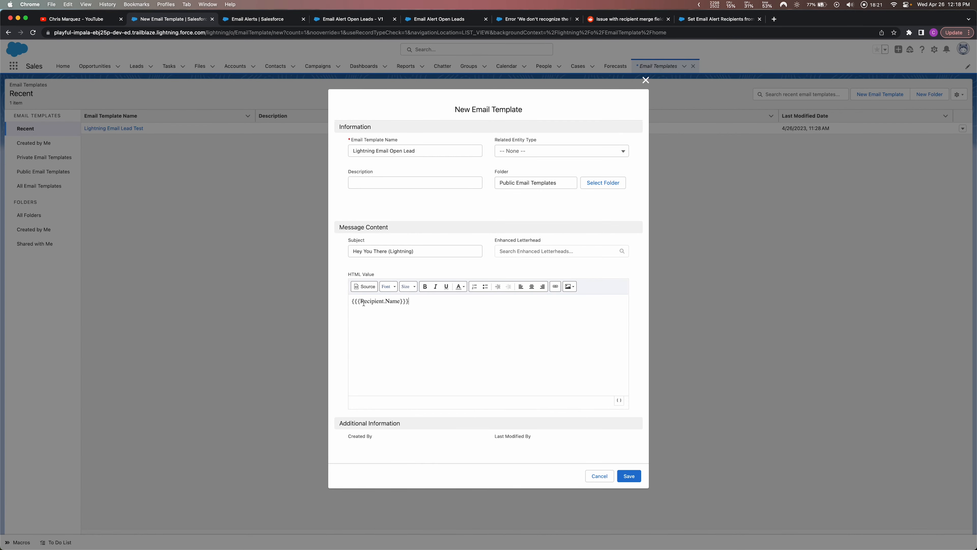
Step: Put "Hey" before the recipient merge field and a comma after it, and add the lines "Buy our stuff," and "Thanks," below
{"action": "left_click", "coordinate": [352, 301]}
{"action": "type", "text": "Hey"}
{"action": "left_click", "coordinate": [442, 301]}
{"action": "type", "text": ","}
{"action": "type", "text": "Buy "}
{"action": "type", "text": "ou"}
{"action": "type", "text": "r stuff"}
{"action": "type", "text": "."}
{"action": "key", "text": "BackSpace"}
{"action": "key", "text": "BackSpace"}
{"action": "type", "text": "m"}
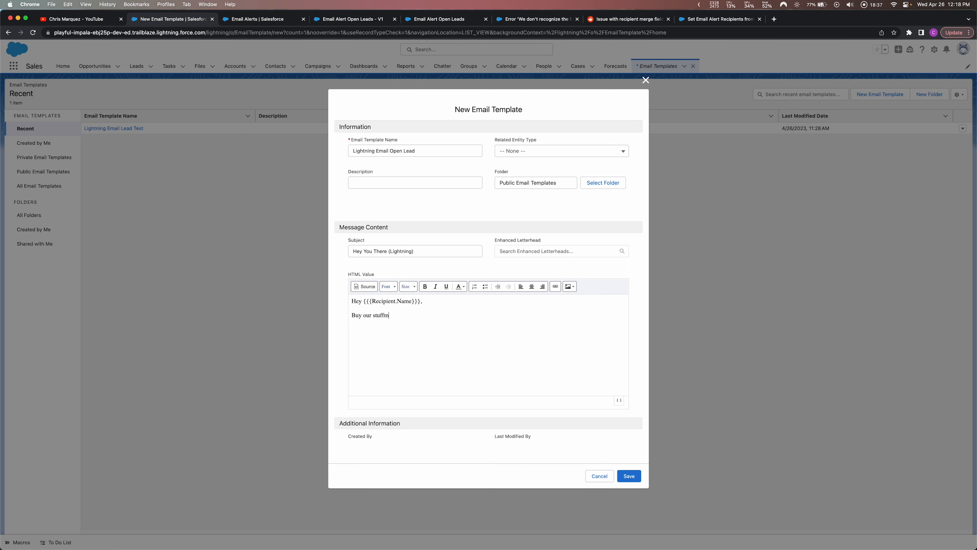
{"action": "key", "text": "BackSpace"}
{"action": "type", "text": ","}
{"action": "key", "text": "shift+Return"}
{"action": "type", "text": "Thanks,"}
{"action": "key", "text": "shift+Return"}
Step: Insert the sender's Full Name merge field below "Thanks," and save the email template
{"action": "left_click", "coordinate": [619, 400]}
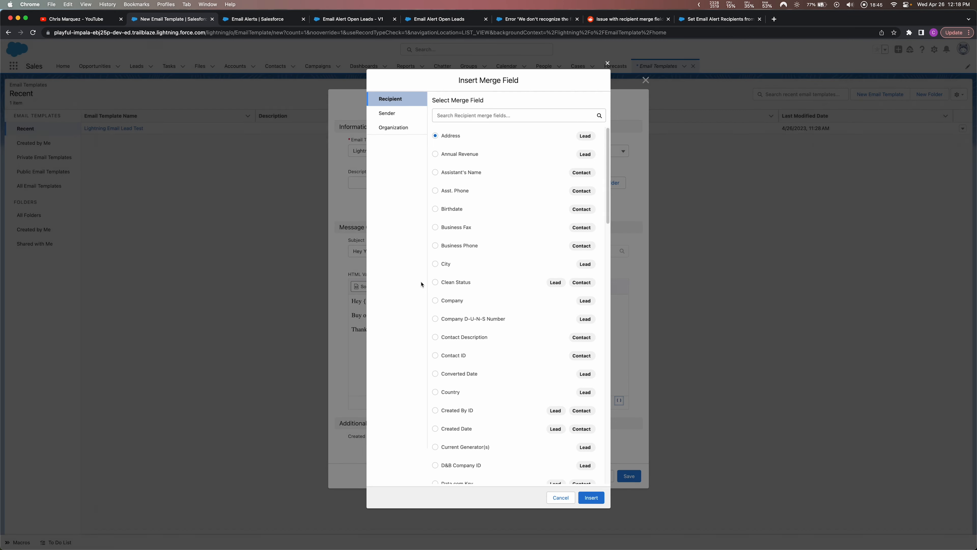
{"action": "left_click", "coordinate": [387, 113]}
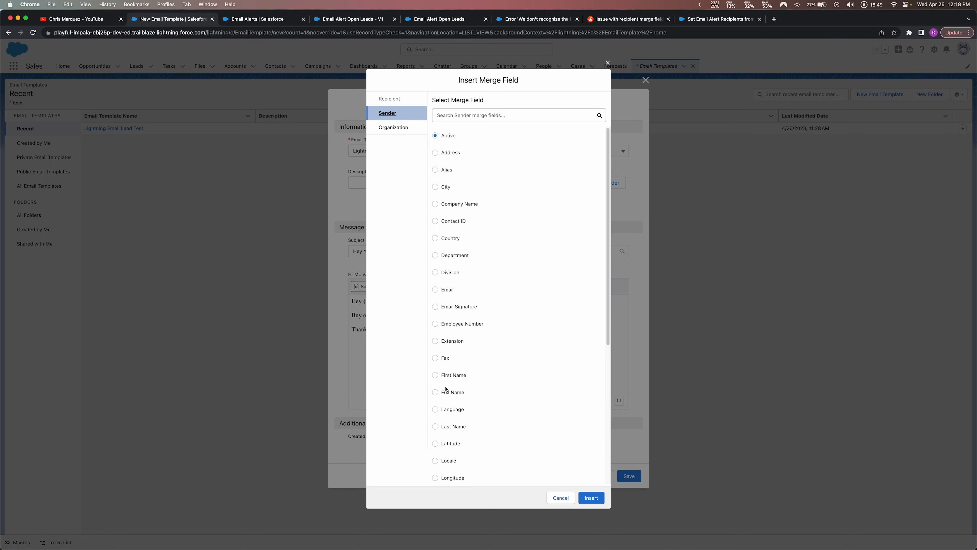
{"action": "left_click", "coordinate": [435, 392]}
{"action": "left_click", "coordinate": [591, 497]}
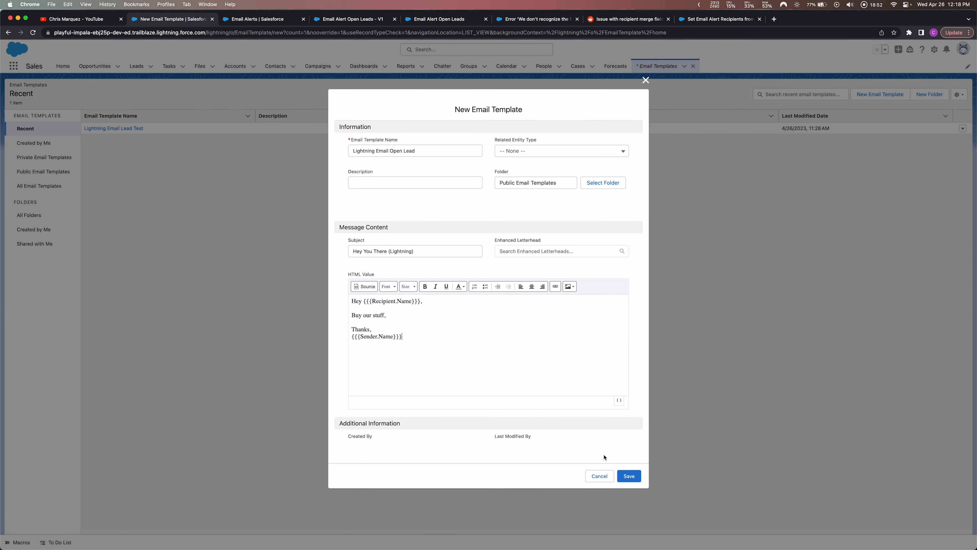
{"action": "left_click", "coordinate": [629, 476]}
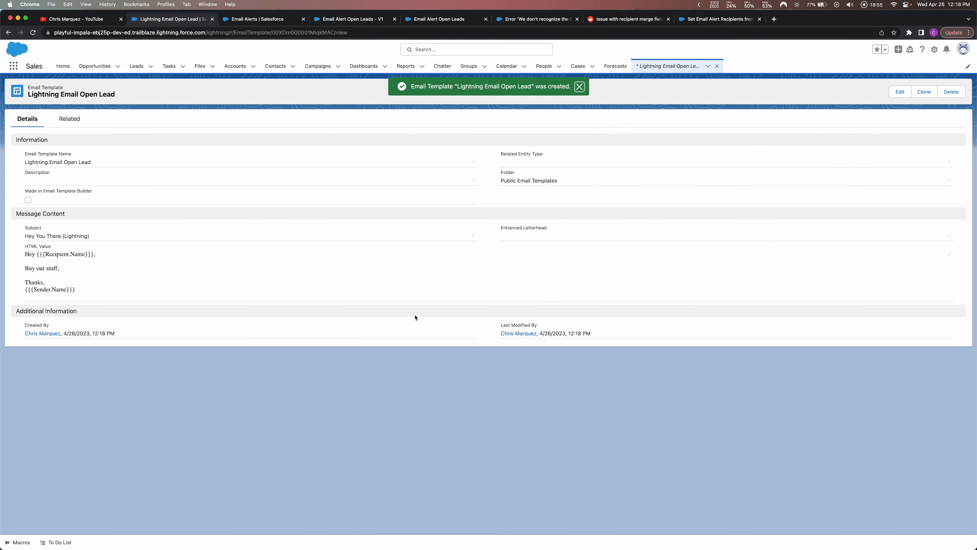
Step: Change the Email Open Leads alert's email template to the Lightning template "Lightning Email Open Lead" and save the alert
{"action": "left_click", "coordinate": [252, 19]}
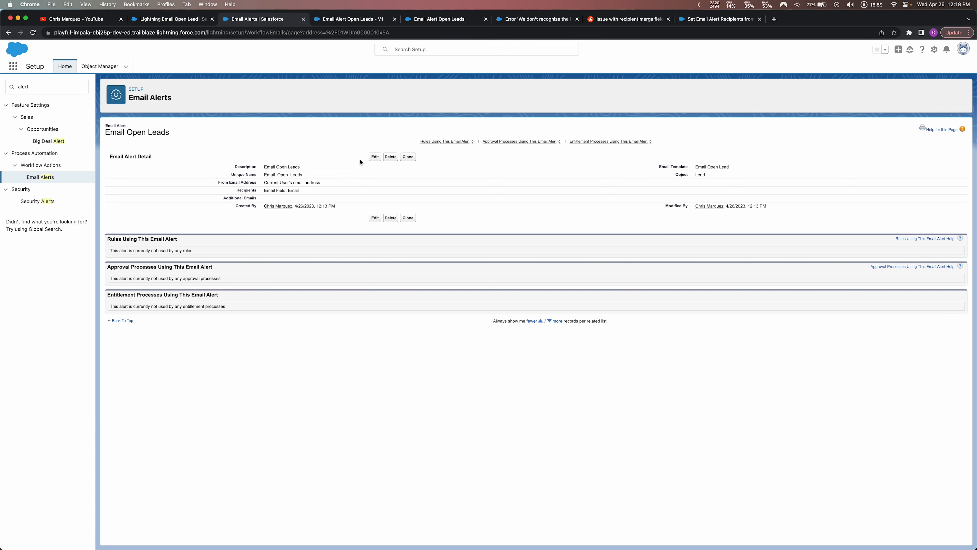
{"action": "left_click", "coordinate": [372, 157]}
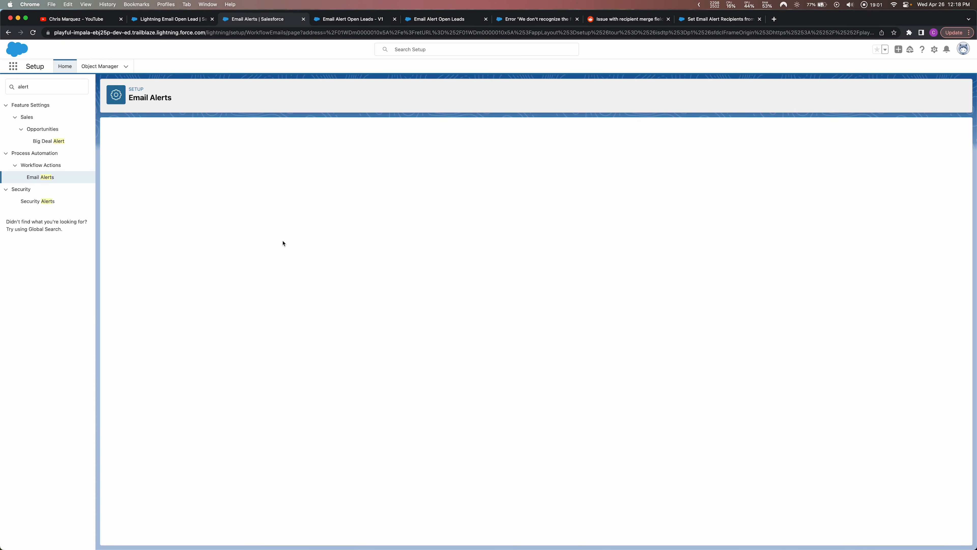
{"action": "left_click", "coordinate": [329, 206]}
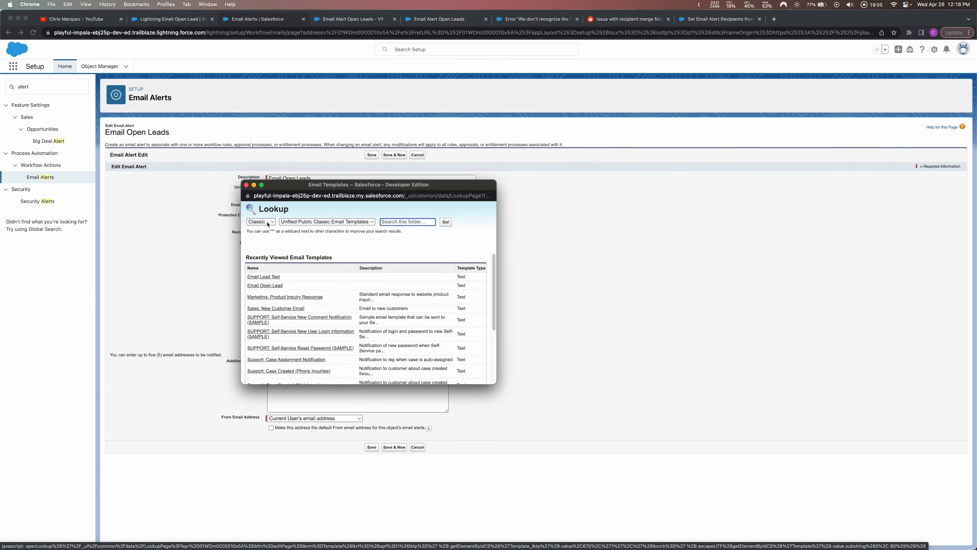
{"action": "left_click", "coordinate": [265, 223]}
{"action": "left_click", "coordinate": [261, 223]}
{"action": "left_click", "coordinate": [261, 222]}
{"action": "left_click", "coordinate": [265, 231]}
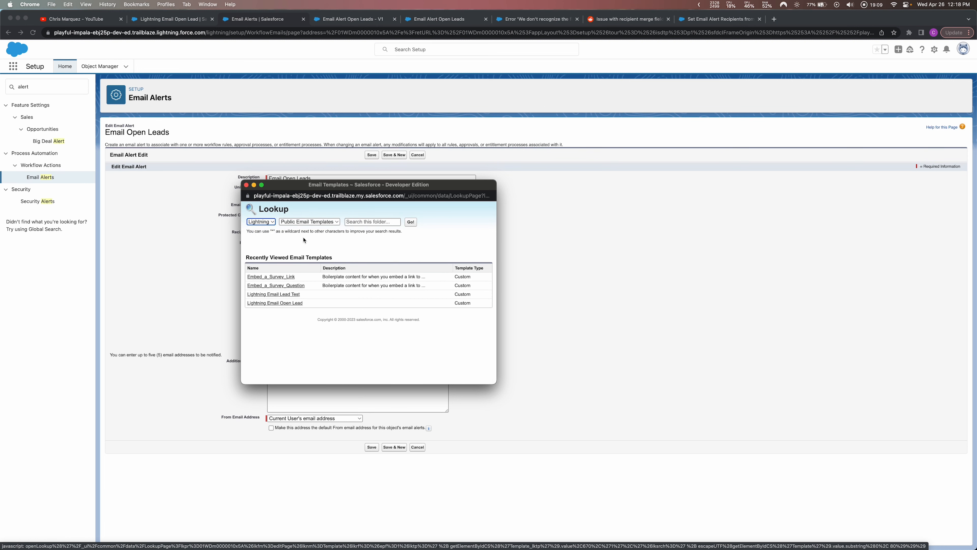
{"action": "left_click", "coordinate": [255, 304]}
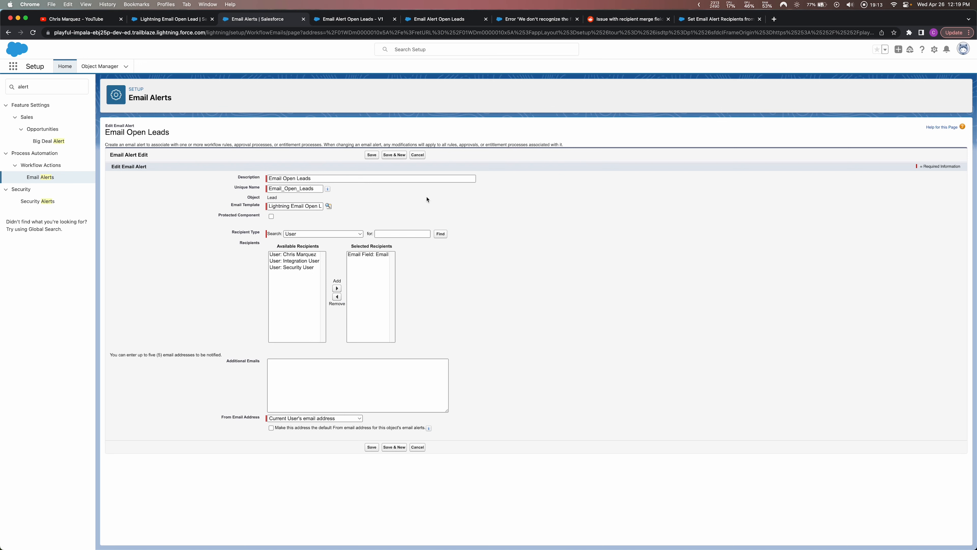
{"action": "left_click", "coordinate": [371, 154]}
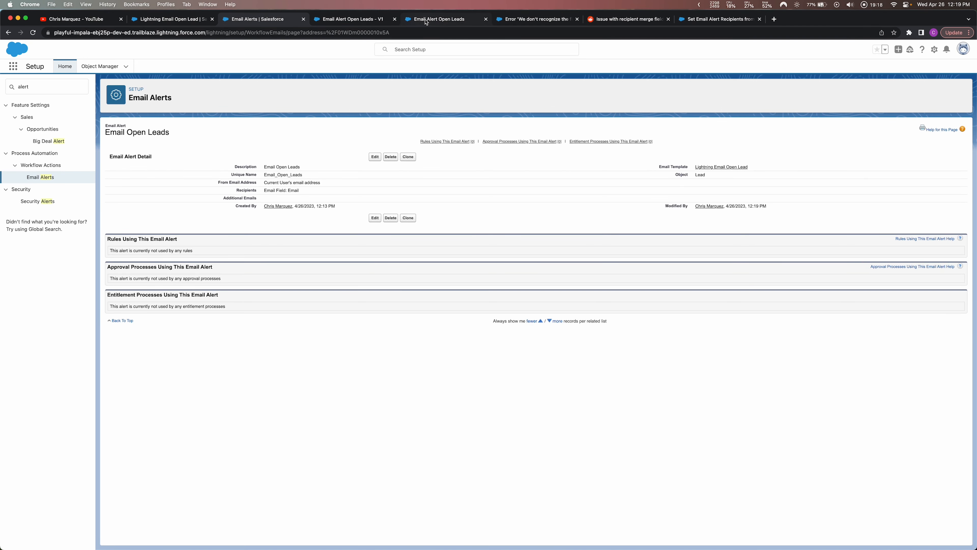
Step: Close the old flow debug page and open the Leads list in a new browser tab
{"action": "left_click", "coordinate": [438, 19]}
{"action": "left_click", "coordinate": [487, 19]}
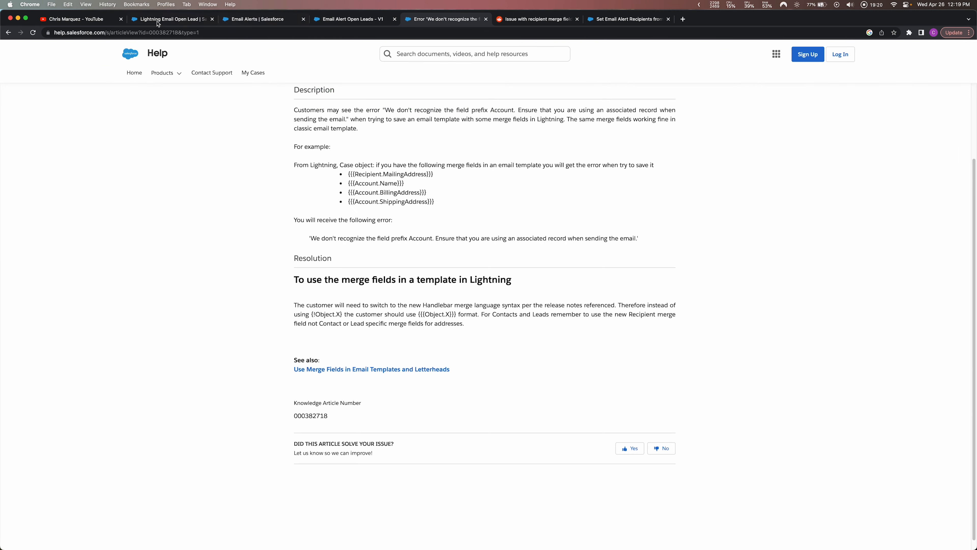
{"action": "left_click", "coordinate": [160, 20]}
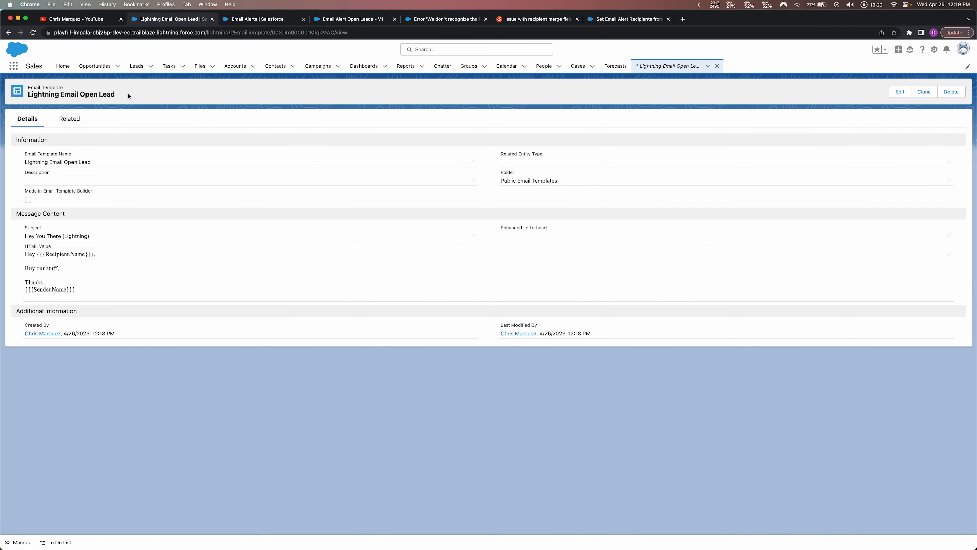
{"action": "right_click", "coordinate": [136, 67]}
{"action": "left_click", "coordinate": [161, 70]}
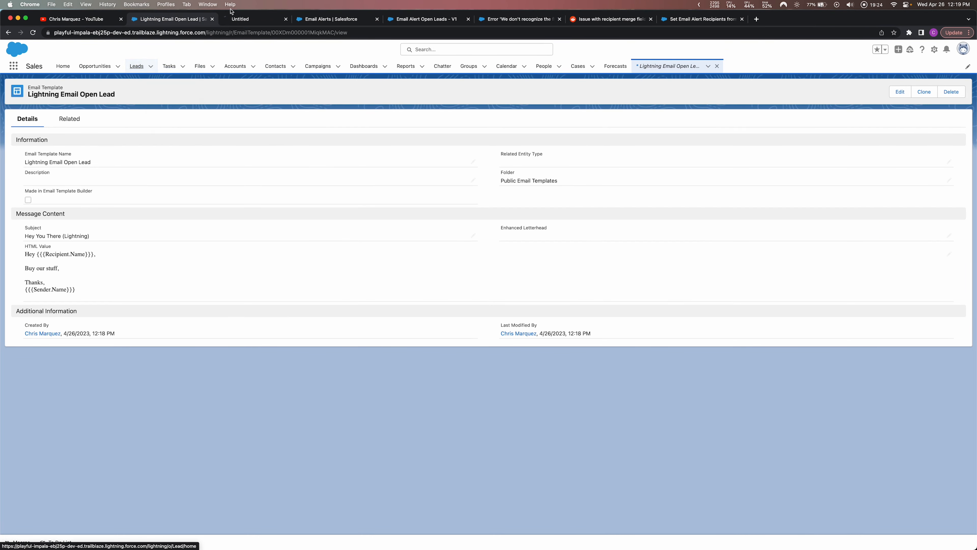
{"action": "left_click", "coordinate": [238, 19]}
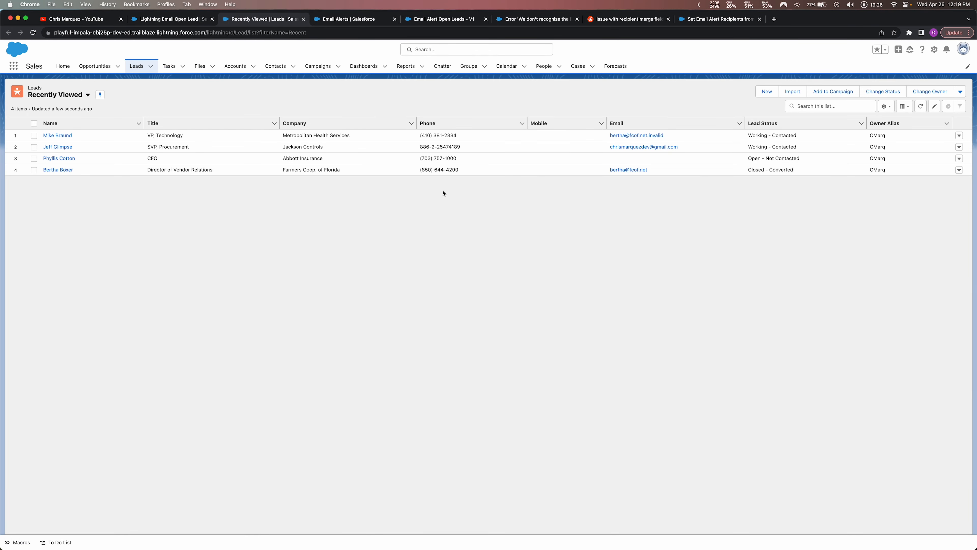
Step: Set the Jackson Controls lead's status to Open - Not Contacted and save the list changes
{"action": "left_click", "coordinate": [782, 146]}
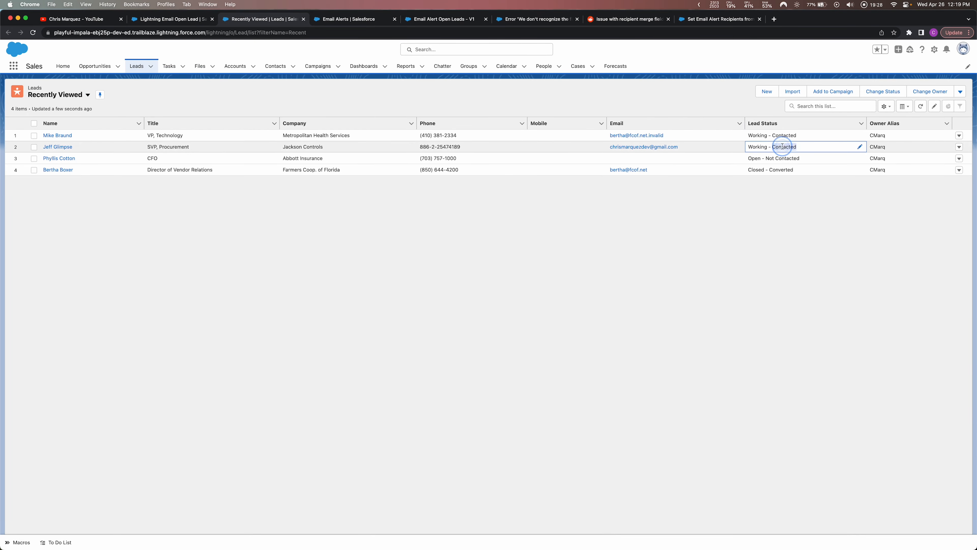
{"action": "left_click", "coordinate": [782, 146]}
{"action": "left_click", "coordinate": [782, 147]}
{"action": "left_click", "coordinate": [766, 177]}
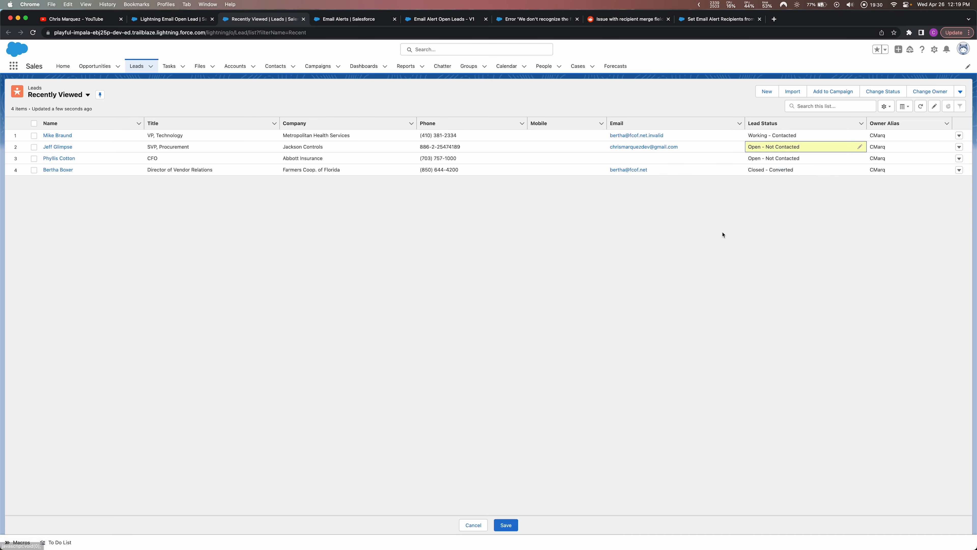
{"action": "left_click", "coordinate": [506, 525]}
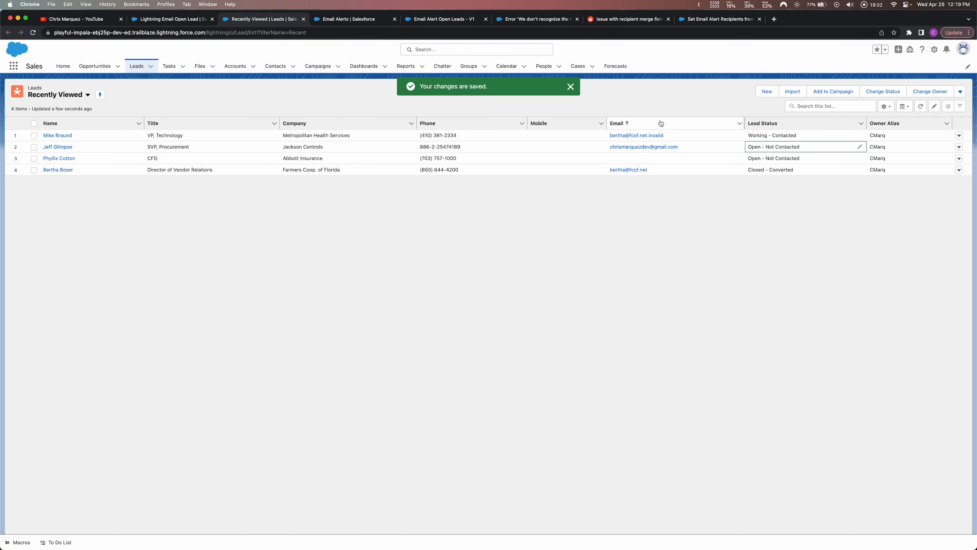
Step: Debug the Email Alert Open Leads flow with the default options, sending the emails, and examine the email alert's entry in the debug details
{"action": "left_click", "coordinate": [437, 21]}
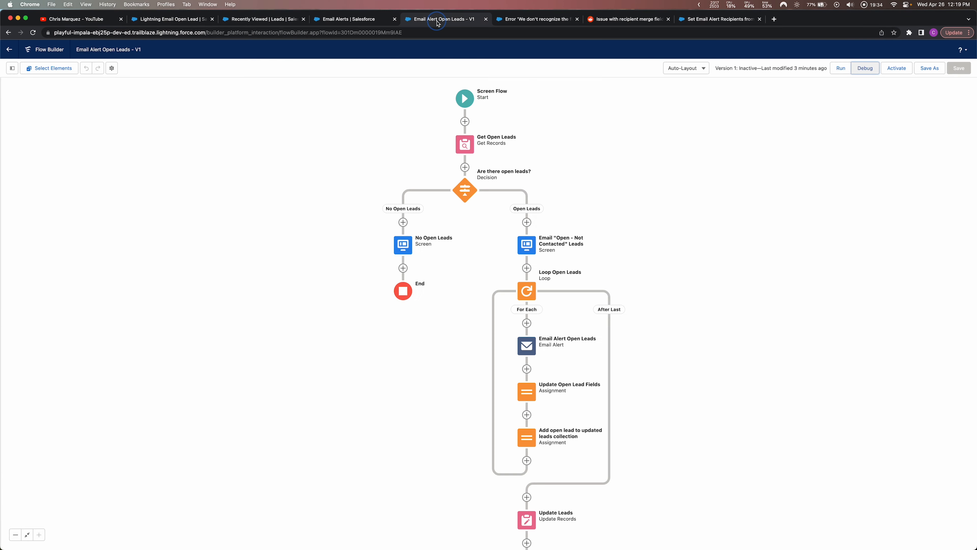
{"action": "left_click", "coordinate": [840, 69]}
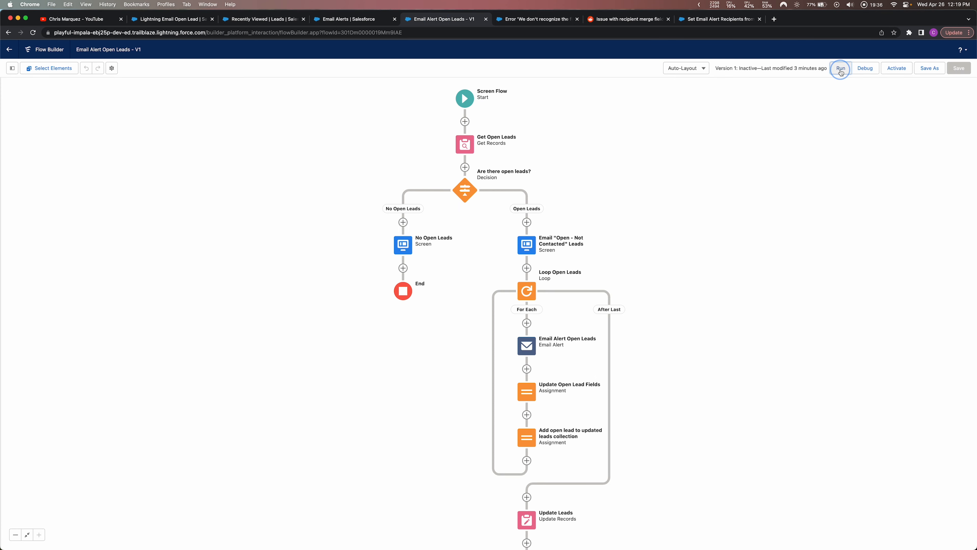
{"action": "left_click", "coordinate": [865, 68]}
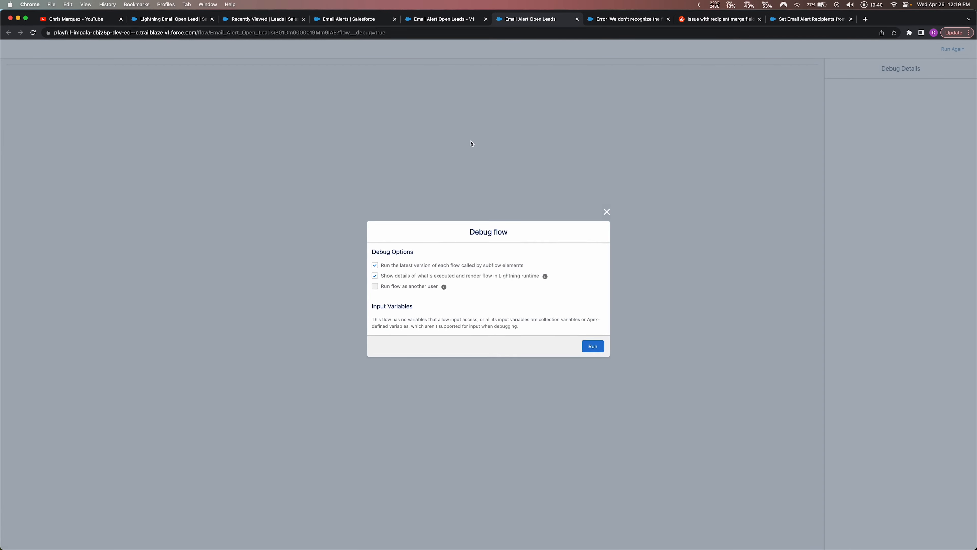
{"action": "left_click", "coordinate": [597, 347]}
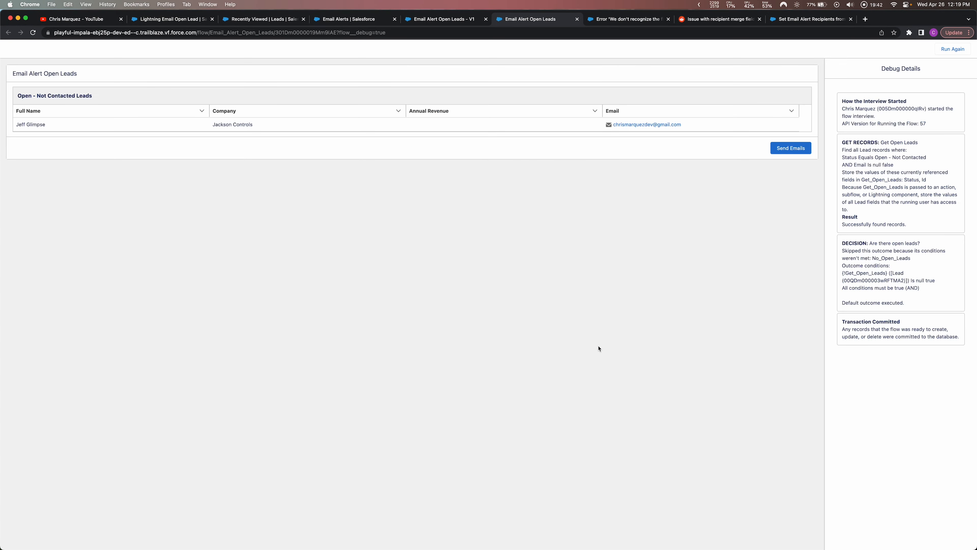
{"action": "left_click", "coordinate": [790, 148]}
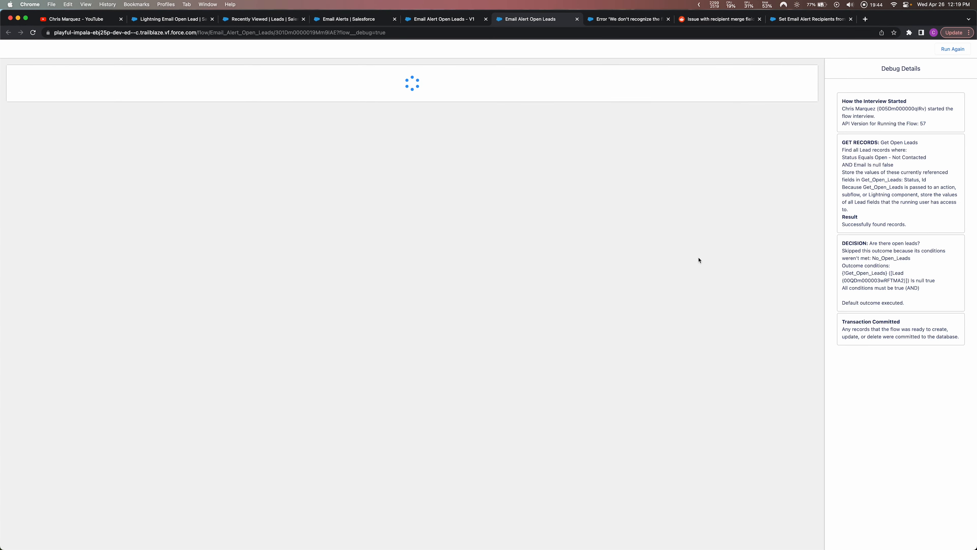
{"action": "left_click_drag", "start_coordinate": [223, 132], "coordinate": [33, 92]}
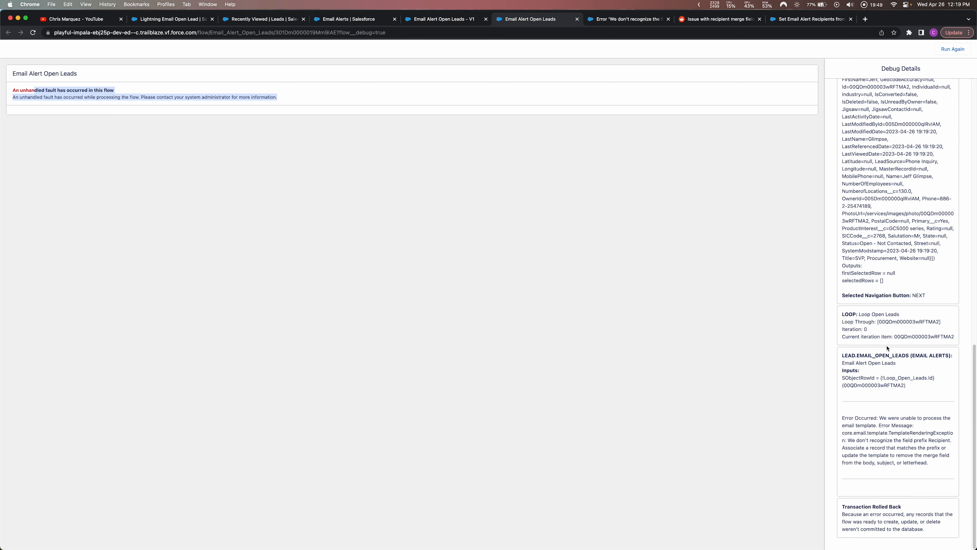
{"action": "left_click_drag", "start_coordinate": [921, 461], "coordinate": [847, 417]}
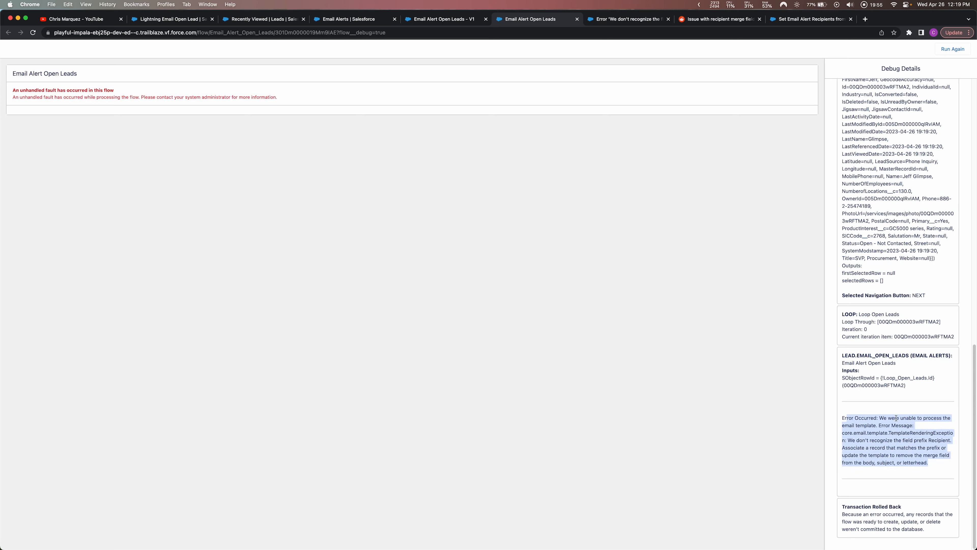
Step: Examine the wording of the email alert's error entry in the flow's debug details
{"action": "left_click", "coordinate": [888, 426]}
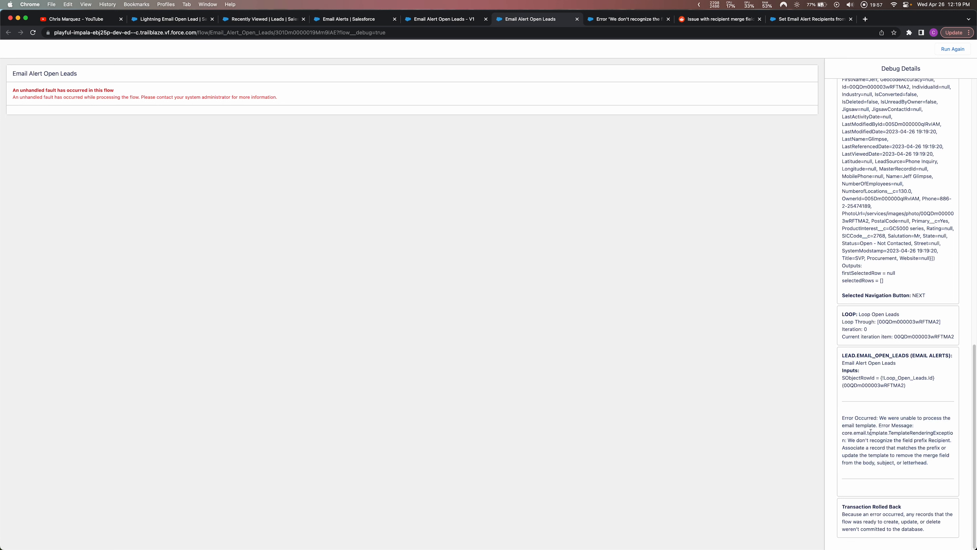
{"action": "left_click_drag", "start_coordinate": [842, 432], "coordinate": [950, 441]}
{"action": "left_click", "coordinate": [853, 439]}
{"action": "left_click", "coordinate": [580, 325]}
Step: Check the help article's merge field syntax, replace Recipient with Lead in the Lightning Email Open Lead template's greeting, and save the template
{"action": "left_click", "coordinate": [268, 25]}
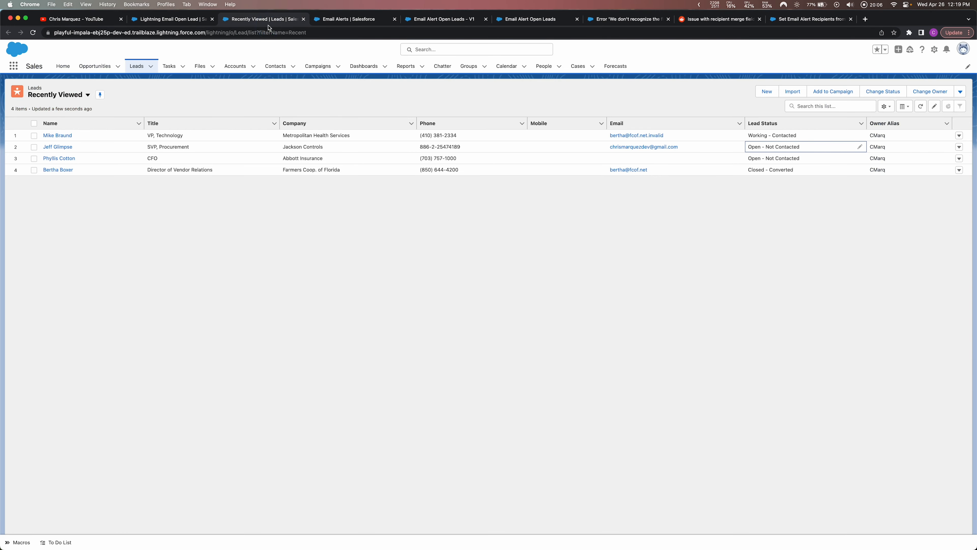
{"action": "left_click", "coordinate": [178, 20]}
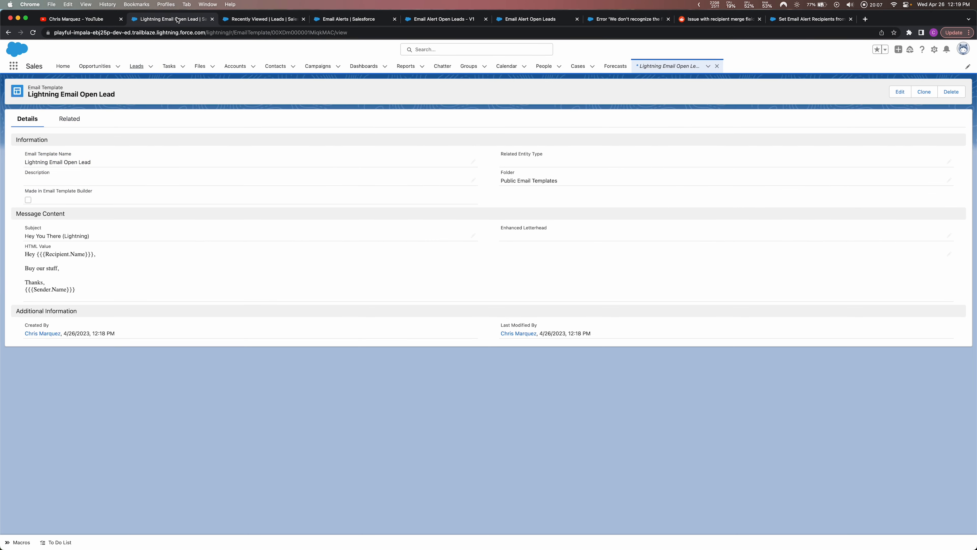
{"action": "left_click", "coordinate": [474, 235]}
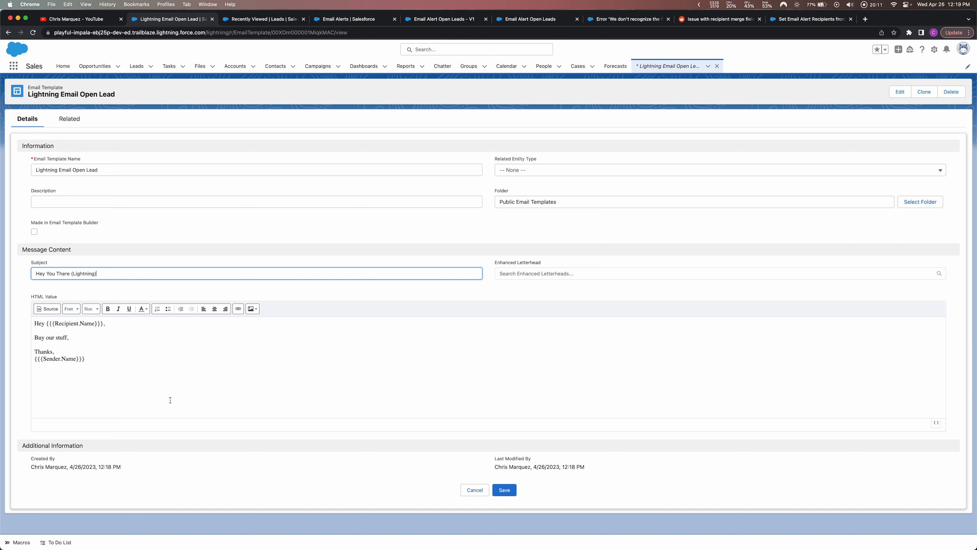
{"action": "left_click_drag", "start_coordinate": [103, 326], "coordinate": [46, 327]}
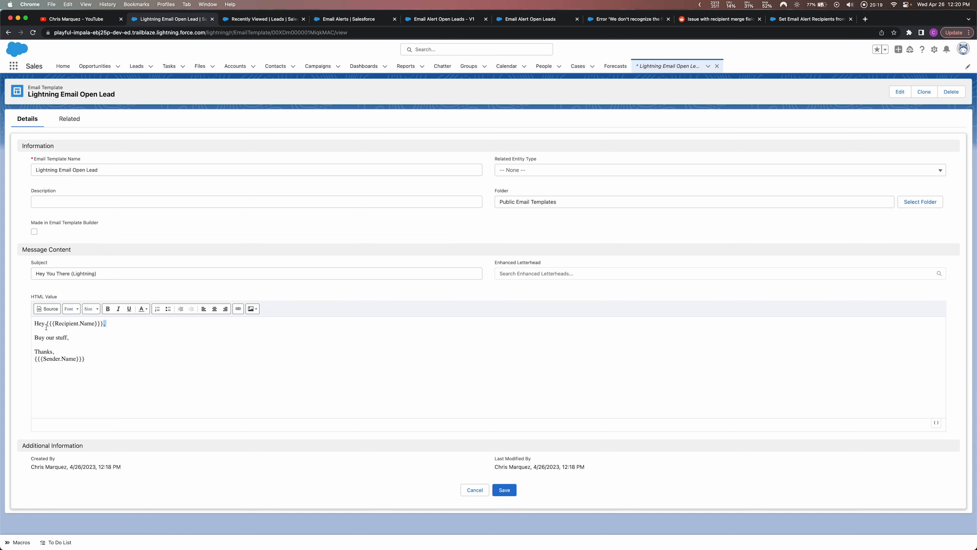
{"action": "double_click", "coordinate": [70, 324]}
{"action": "left_click", "coordinate": [611, 22]}
{"action": "scroll", "coordinate": [611, 226], "scroll_direction": "up", "scroll_amount": 3}
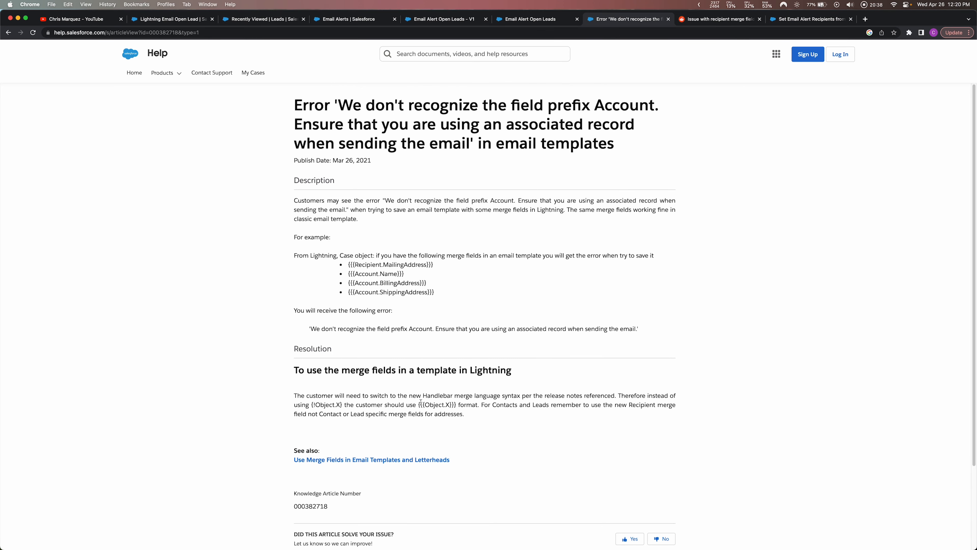
{"action": "left_click_drag", "start_coordinate": [455, 404], "coordinate": [411, 403]}
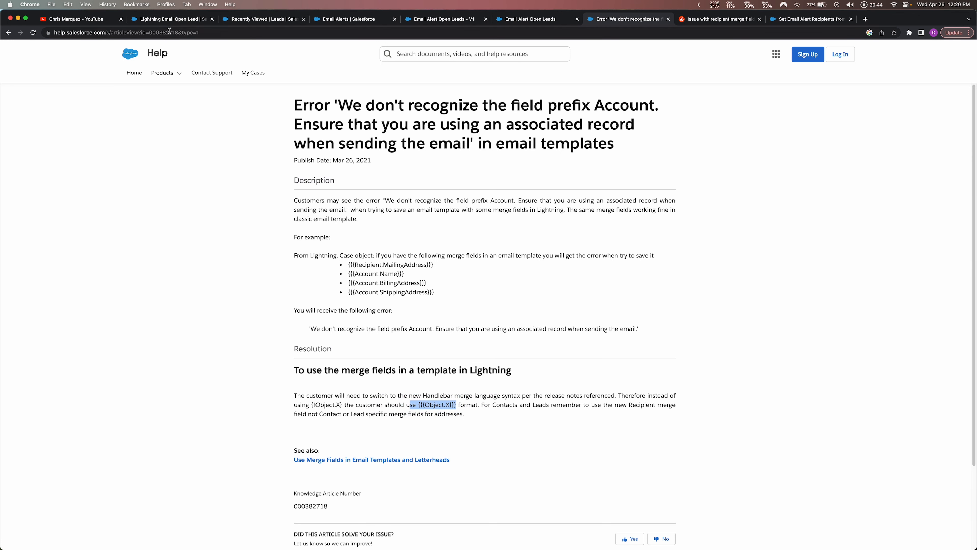
{"action": "left_click", "coordinate": [172, 21]}
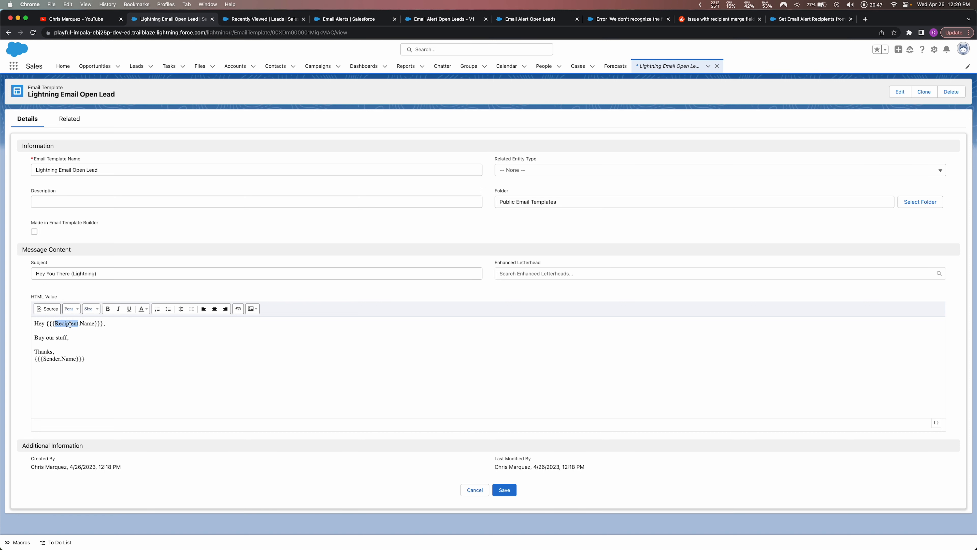
{"action": "type", "text": "Lead"}
{"action": "left_click", "coordinate": [515, 494]}
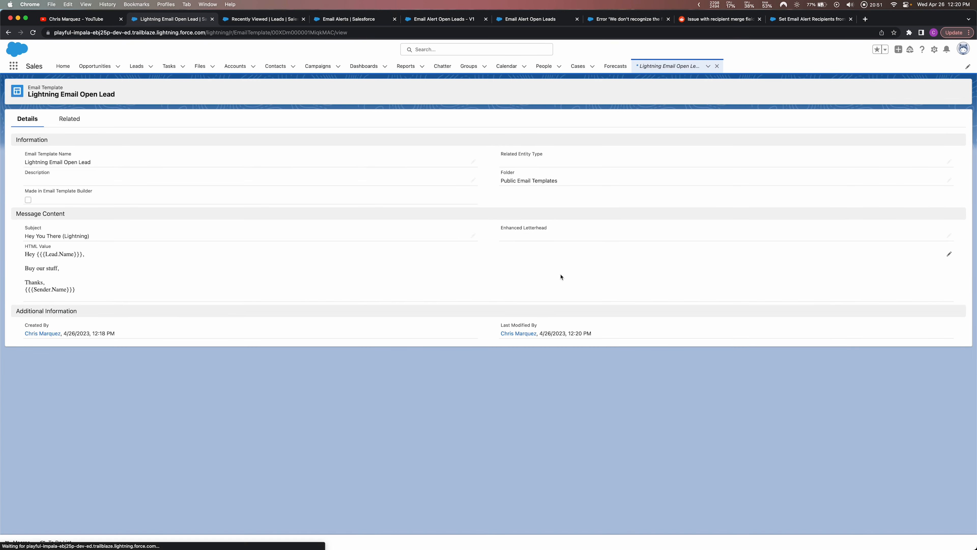
Step: Close the old debug page, debug the Email Alert Open Leads flow again with the default options, and examine the email alert's entry
{"action": "left_click", "coordinate": [529, 24]}
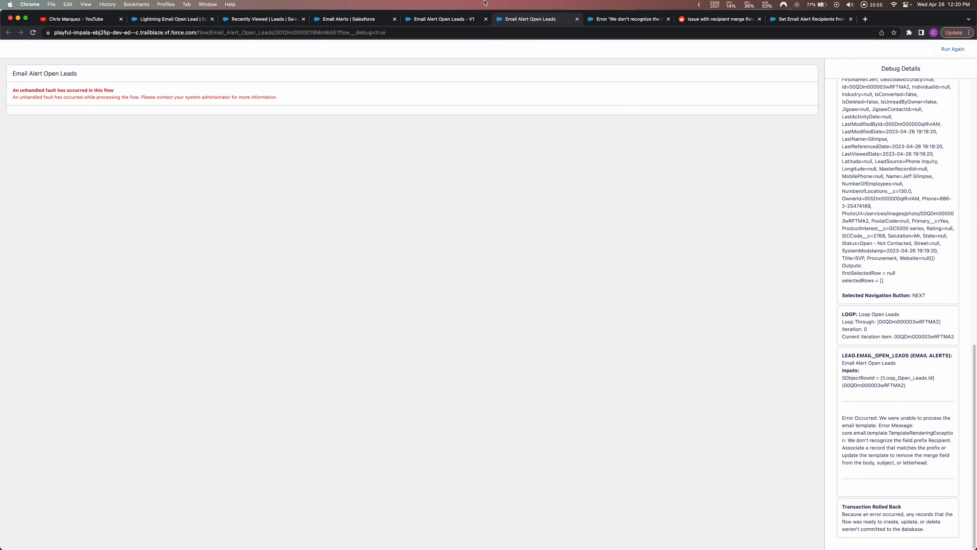
{"action": "left_click", "coordinate": [576, 19]}
{"action": "left_click", "coordinate": [444, 18]}
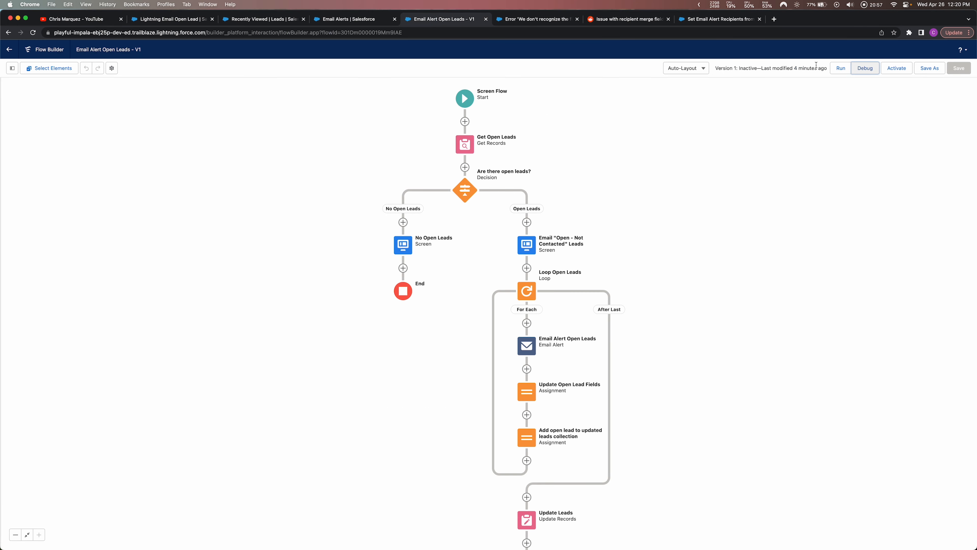
{"action": "left_click", "coordinate": [862, 68]}
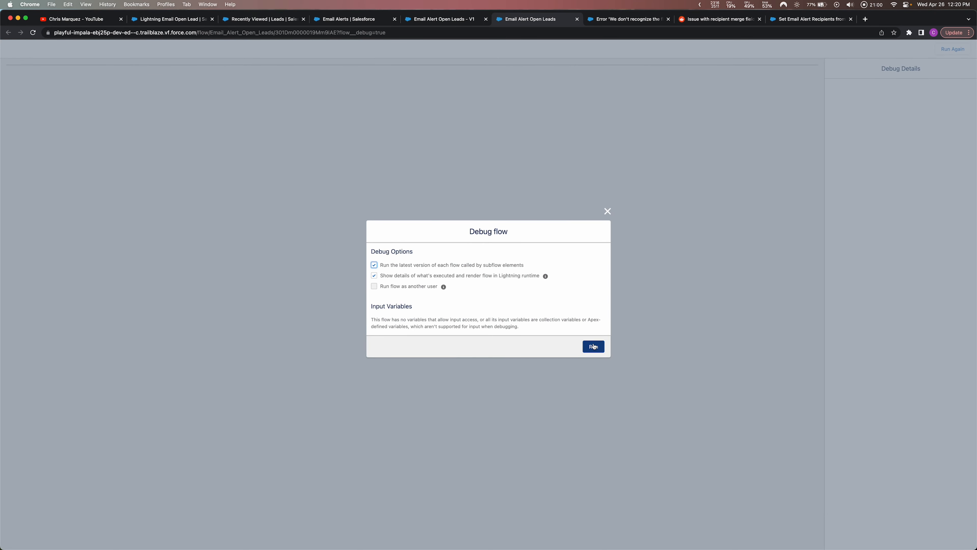
{"action": "left_click", "coordinate": [592, 346]}
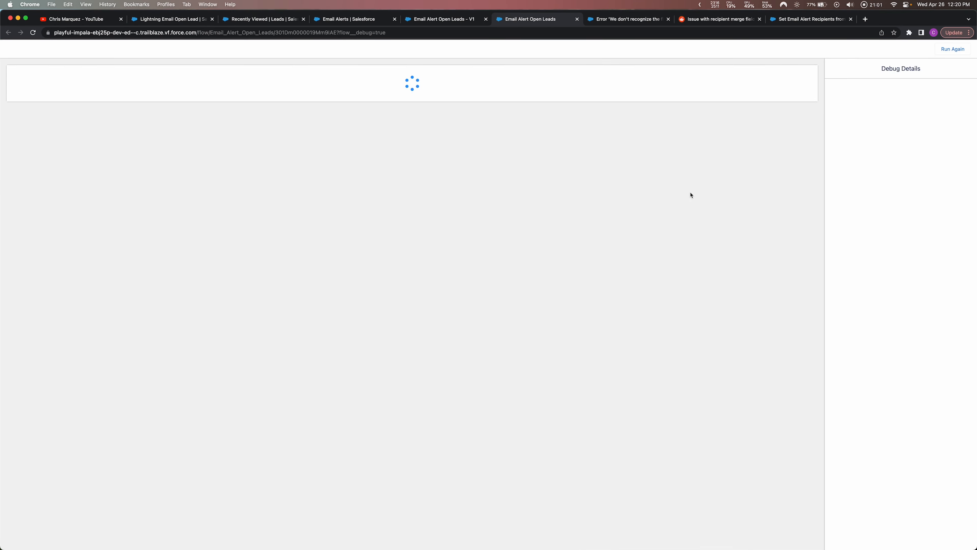
{"action": "left_click", "coordinate": [791, 148]}
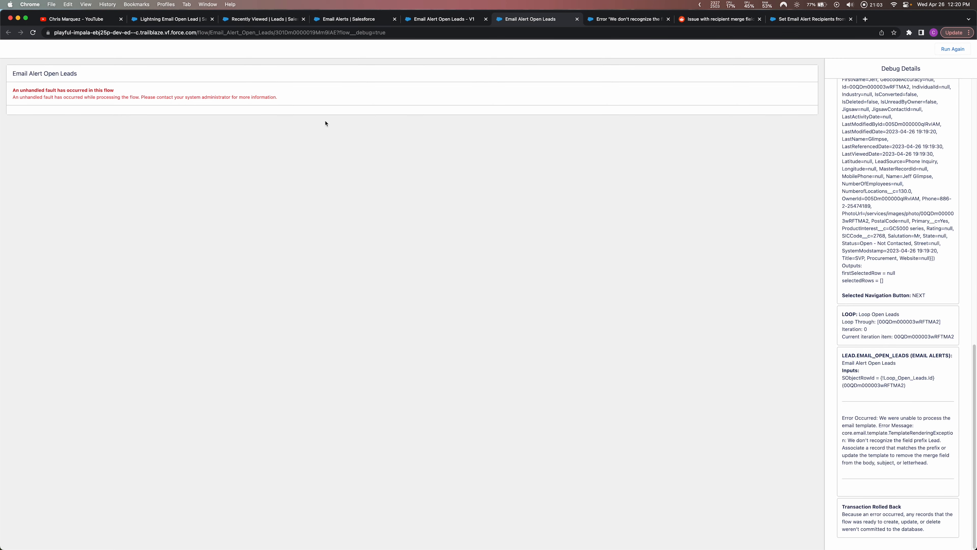
{"action": "left_click_drag", "start_coordinate": [938, 461], "coordinate": [847, 422]}
{"action": "left_click", "coordinate": [900, 440]}
{"action": "left_click_drag", "start_coordinate": [900, 439], "coordinate": [946, 440]}
Step: Look over the Salesforce Help article and the Reddit thread about recipient merge field errors
{"action": "left_click", "coordinate": [631, 22]}
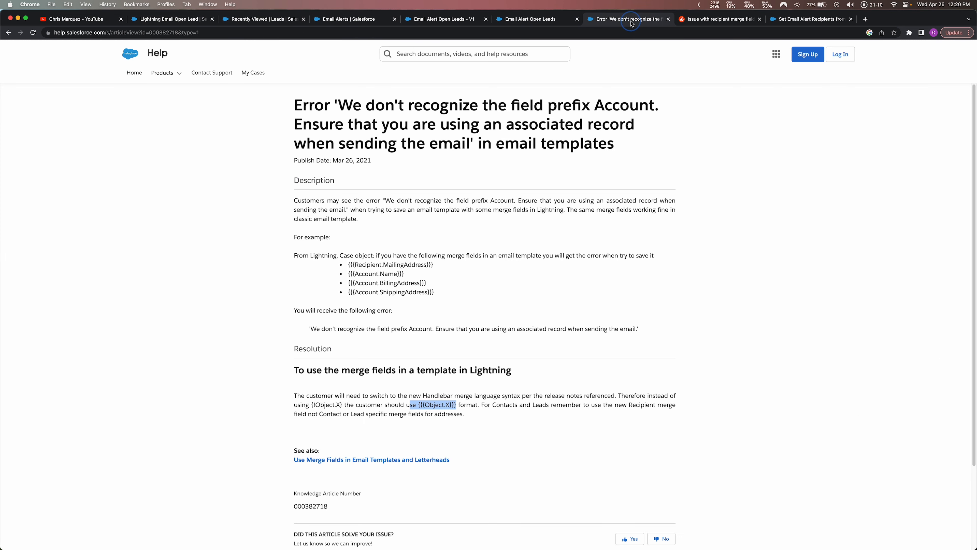
{"action": "left_click", "coordinate": [720, 21]}
{"action": "scroll", "coordinate": [548, 322], "scroll_direction": "down", "scroll_amount": 3}
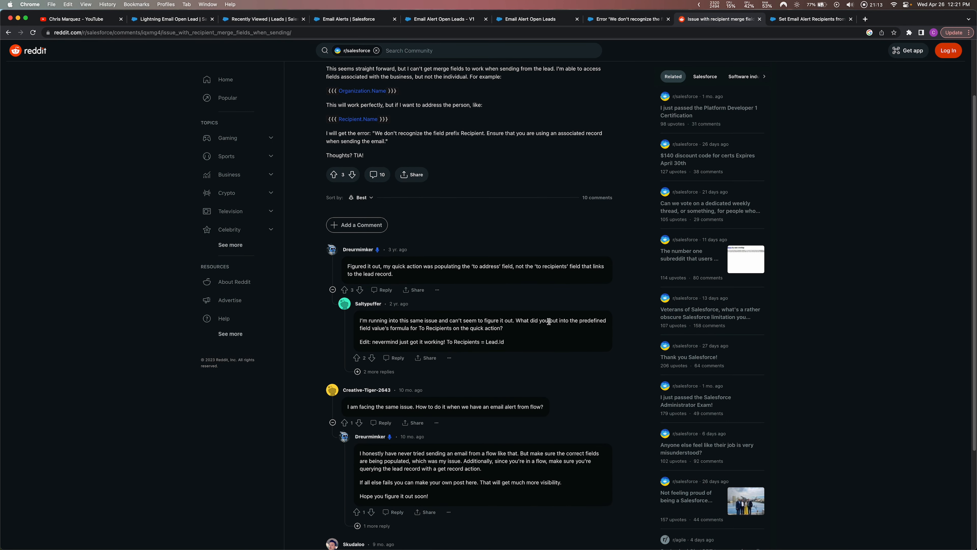
Step: Read the IdeaExchange idea on setting email alert recipients and its most recent comment about Lightning email templates
{"action": "left_click", "coordinate": [812, 20]}
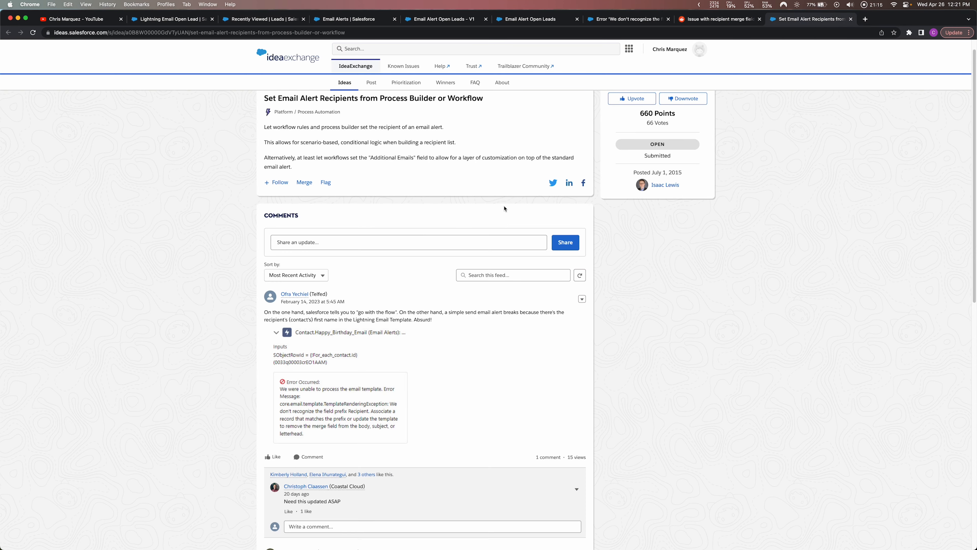
{"action": "scroll", "coordinate": [368, 244], "scroll_direction": "up", "scroll_amount": 1}
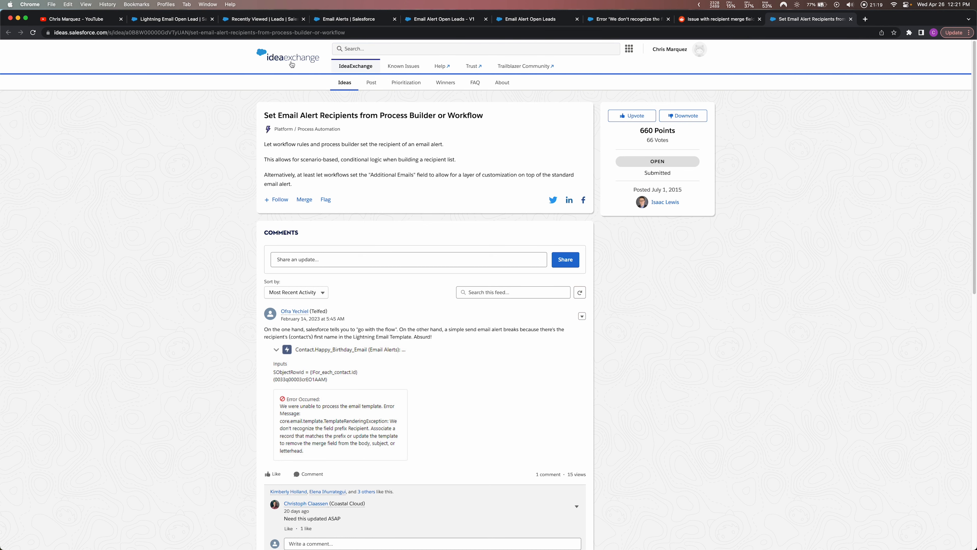
{"action": "scroll", "coordinate": [301, 170], "scroll_direction": "down", "scroll_amount": 2}
{"action": "scroll", "coordinate": [275, 155], "scroll_direction": "up", "scroll_amount": 2}
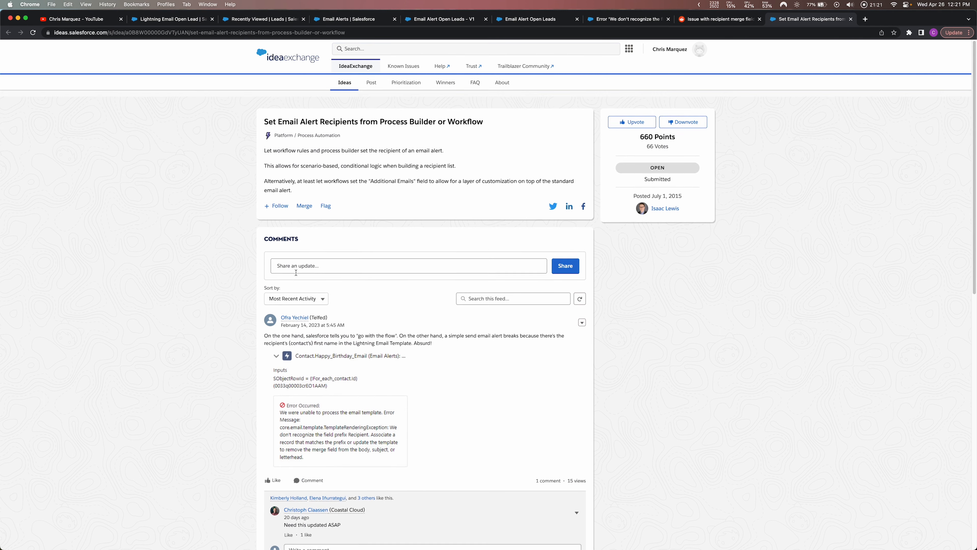
{"action": "left_click_drag", "start_coordinate": [272, 144], "coordinate": [372, 143]}
{"action": "scroll", "coordinate": [382, 332], "scroll_direction": "down", "scroll_amount": 1}
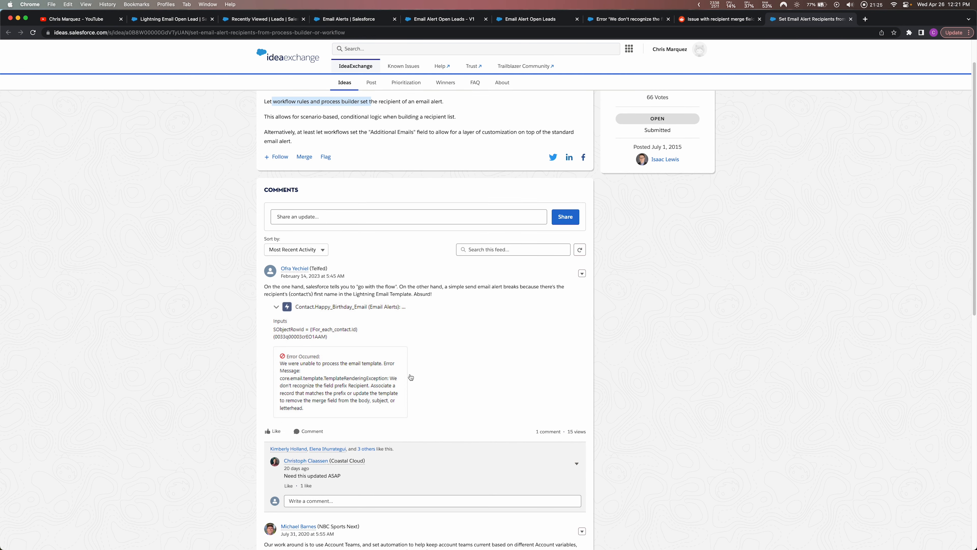
{"action": "left_click", "coordinate": [321, 291]}
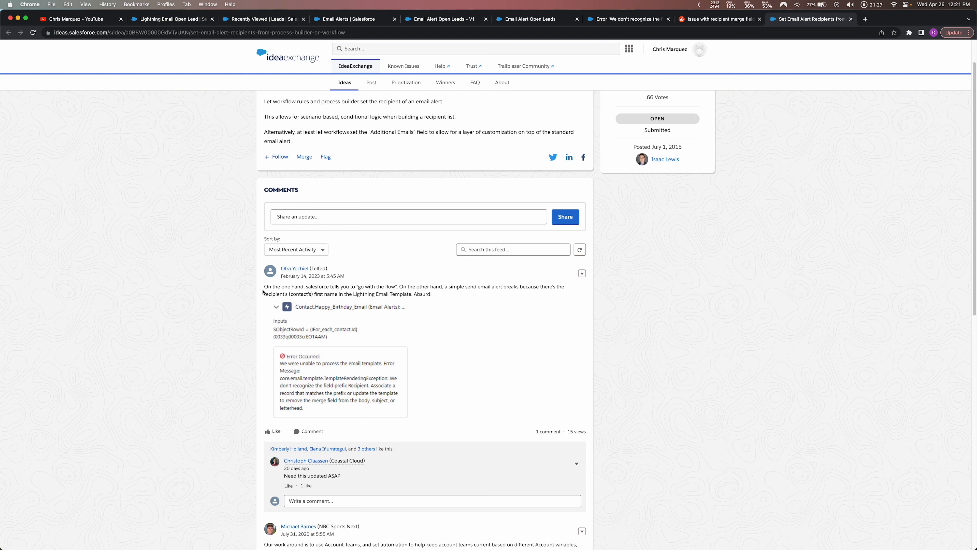
{"action": "left_click_drag", "start_coordinate": [266, 287], "coordinate": [465, 371]}
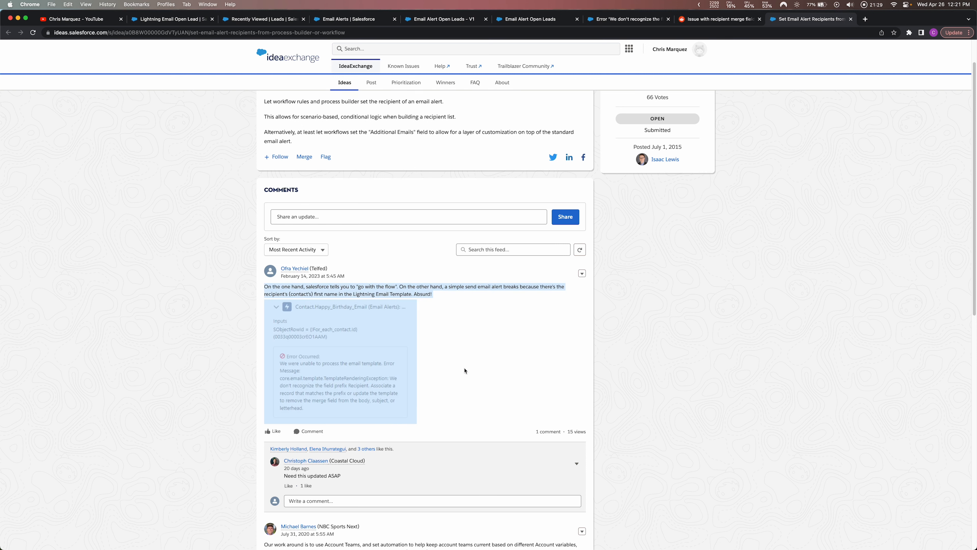
{"action": "left_click", "coordinate": [422, 286]}
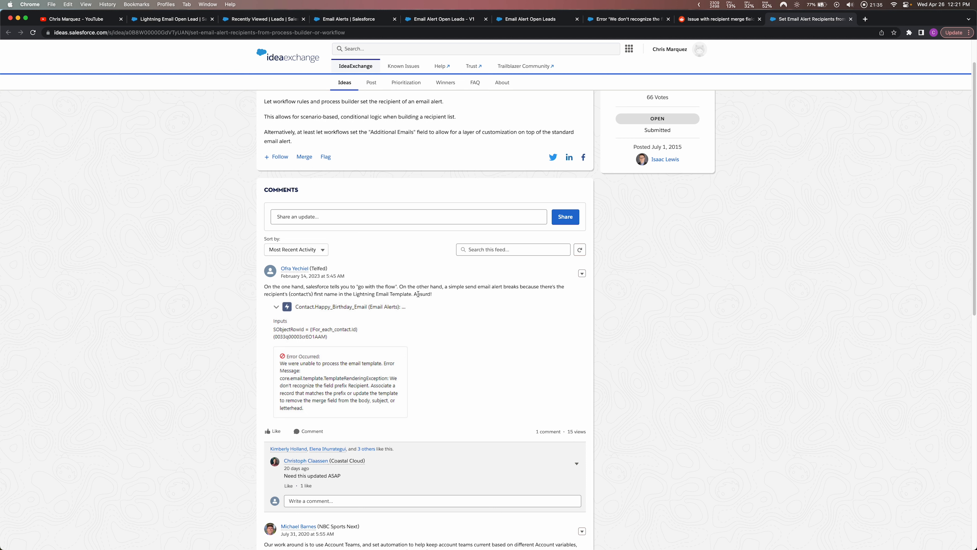
{"action": "left_click_drag", "start_coordinate": [410, 293], "coordinate": [334, 315]}
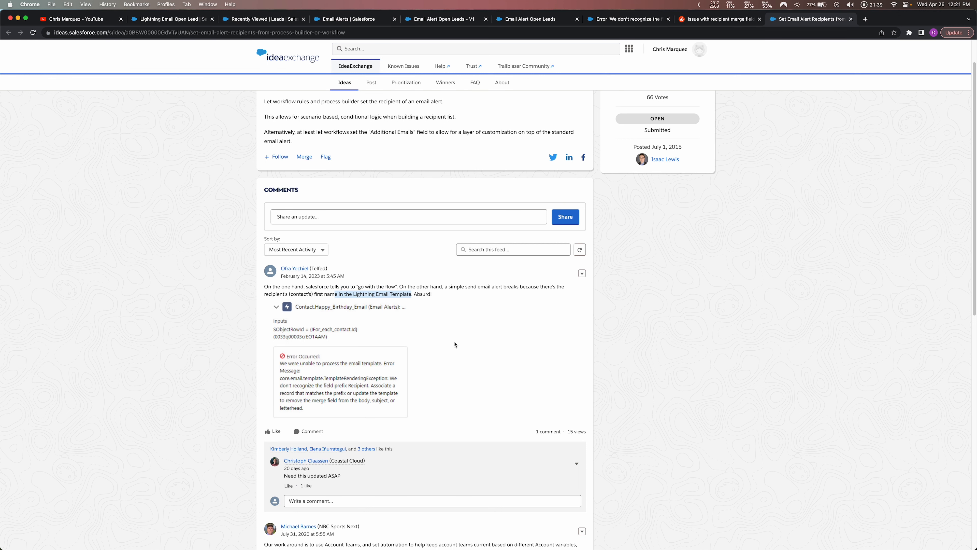
Step: Remove the {{{Lead.Name}}} merge field from the Lightning Email Open Lead template's greeting, leaving "Hey,", and save the template
{"action": "left_click", "coordinate": [180, 20]}
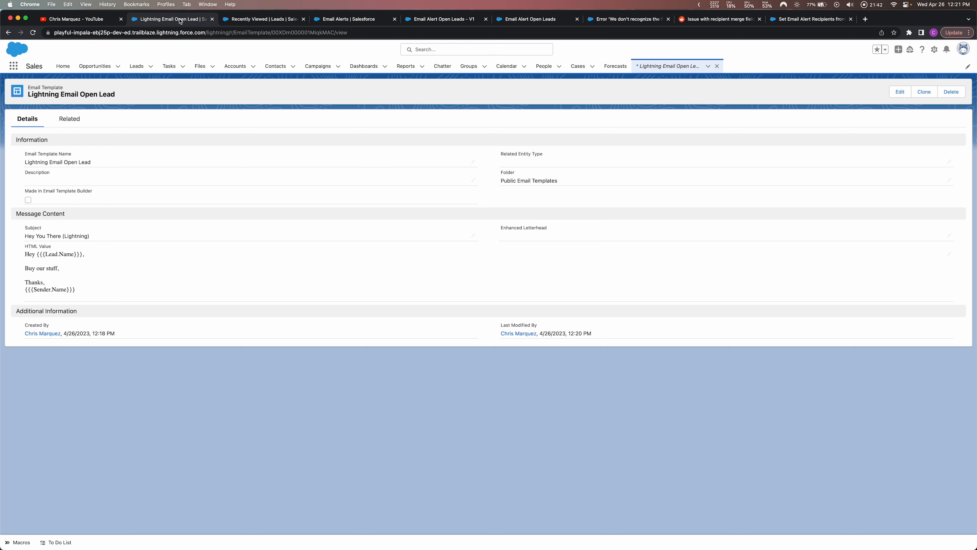
{"action": "left_click", "coordinate": [473, 235]}
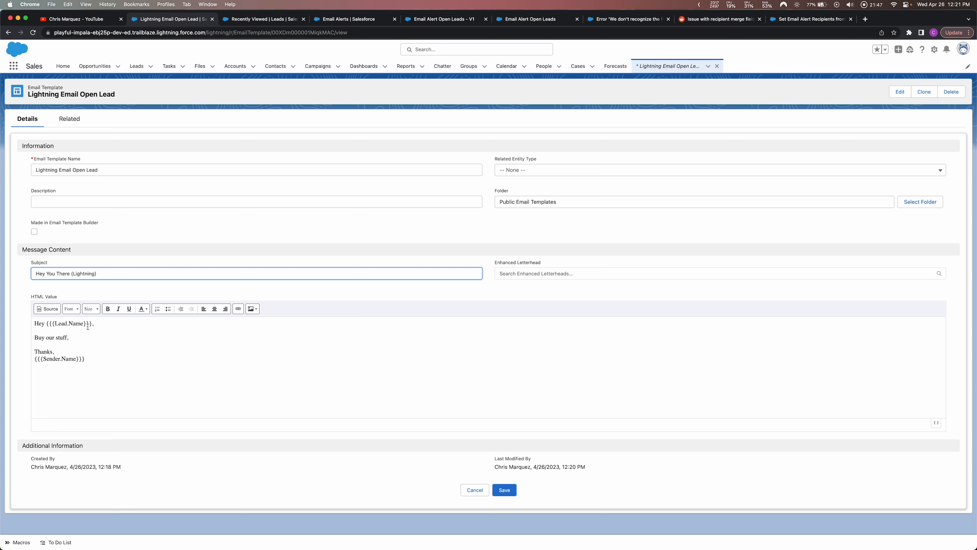
{"action": "left_click_drag", "start_coordinate": [91, 324], "coordinate": [45, 324]}
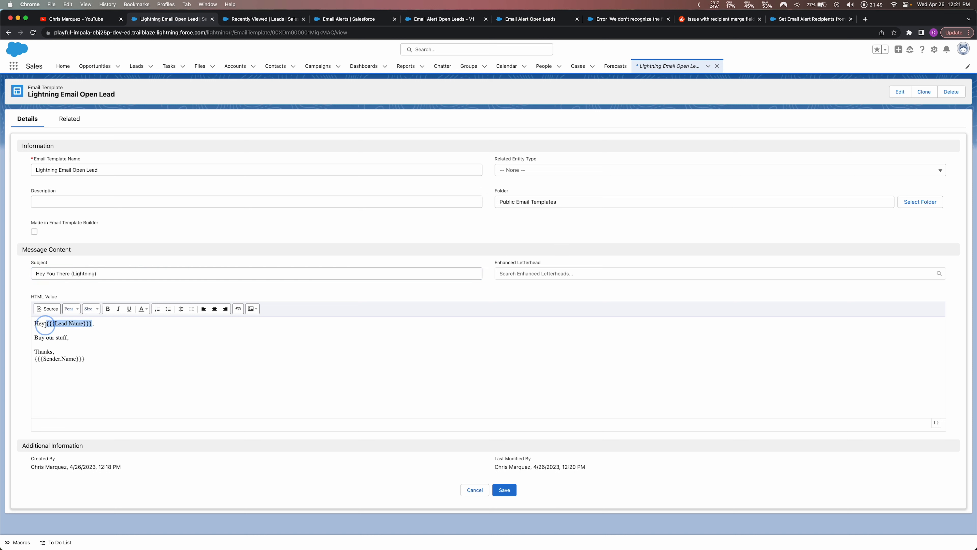
{"action": "key", "text": "BackSpace"}
{"action": "left_click", "coordinate": [160, 357]}
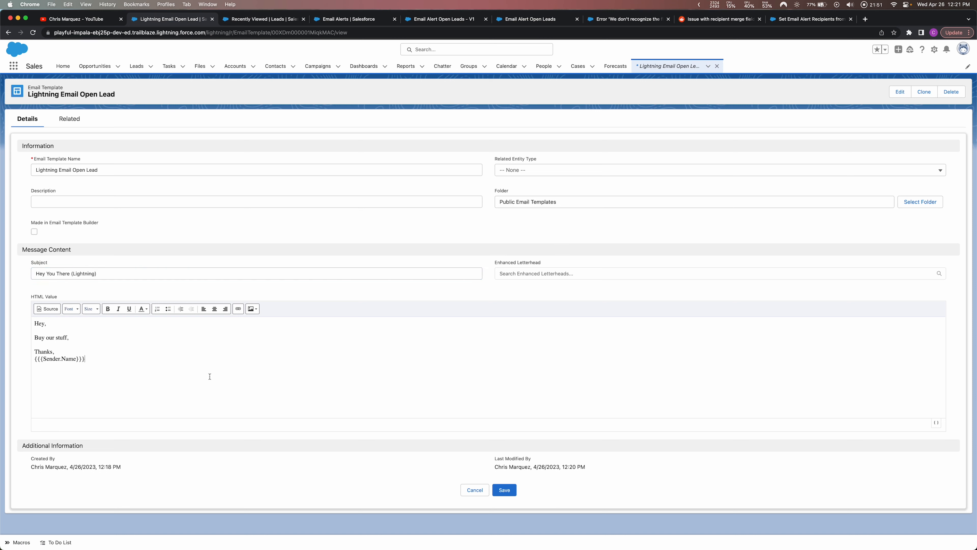
{"action": "left_click", "coordinate": [509, 487]}
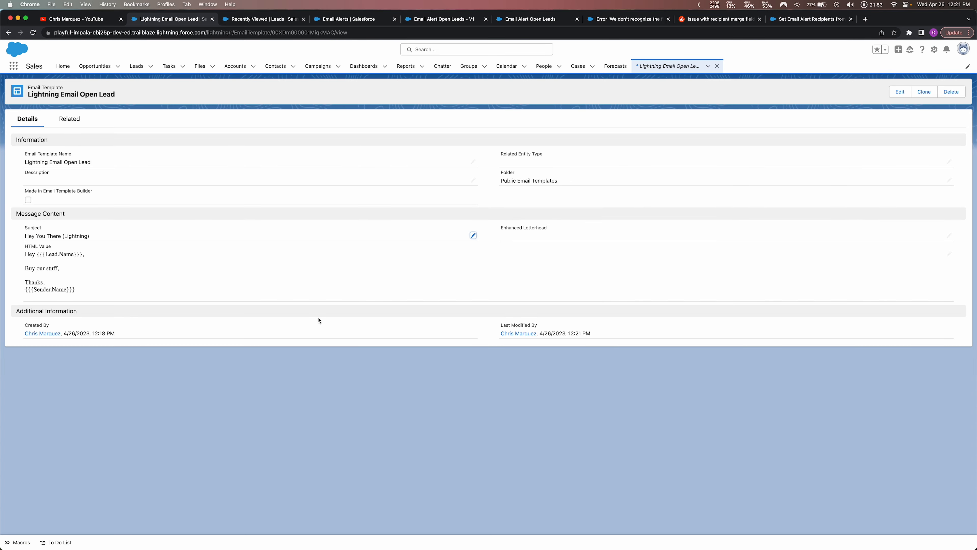
Step: Close the old debug page, debug the Email Alert Open Leads flow with the default options, send the emails, and check the final screen's message
{"action": "left_click", "coordinate": [531, 19]}
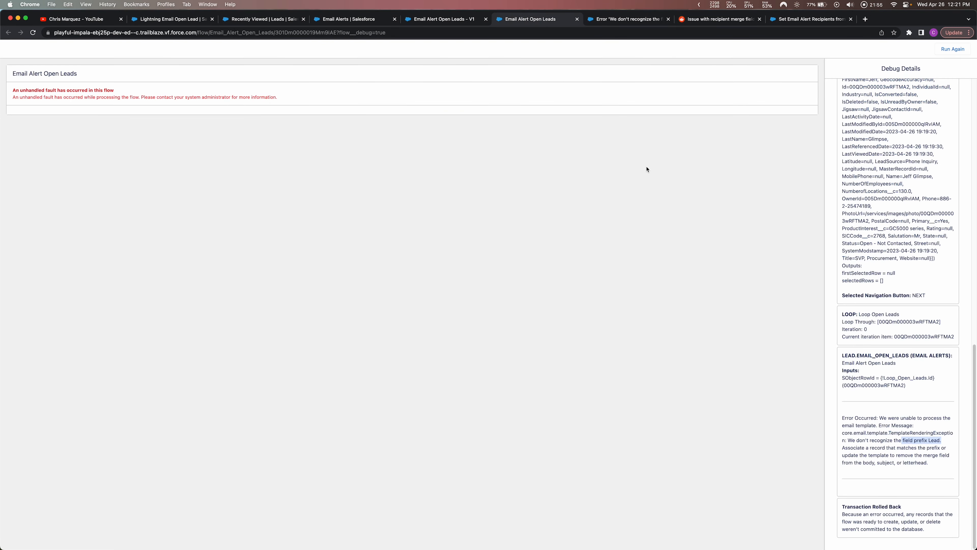
{"action": "left_click", "coordinate": [577, 19]}
{"action": "left_click", "coordinate": [454, 19]}
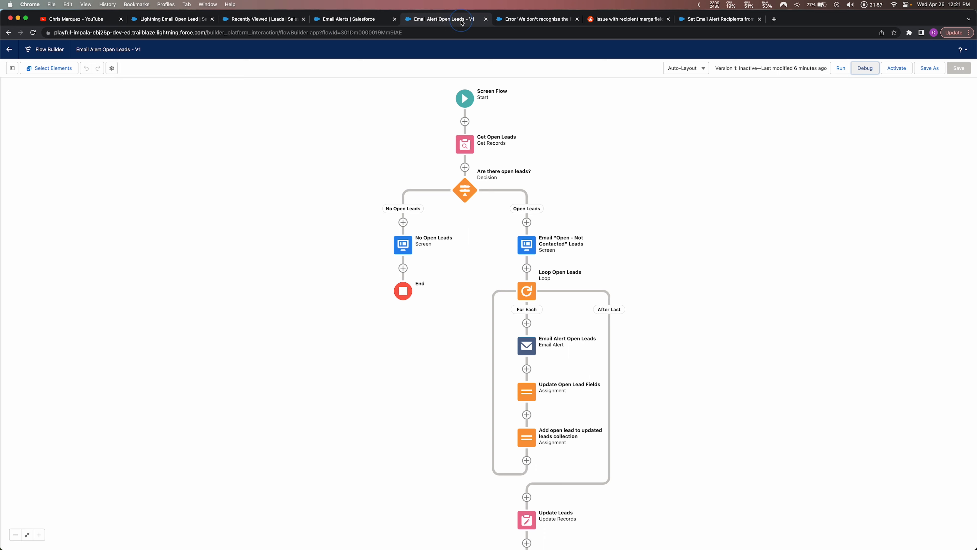
{"action": "left_click", "coordinate": [863, 68]}
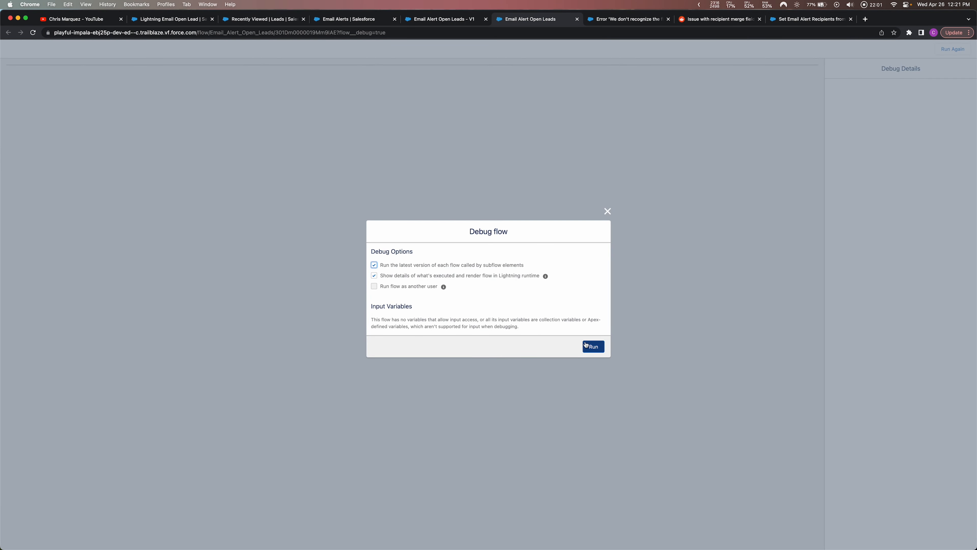
{"action": "left_click", "coordinate": [590, 345]}
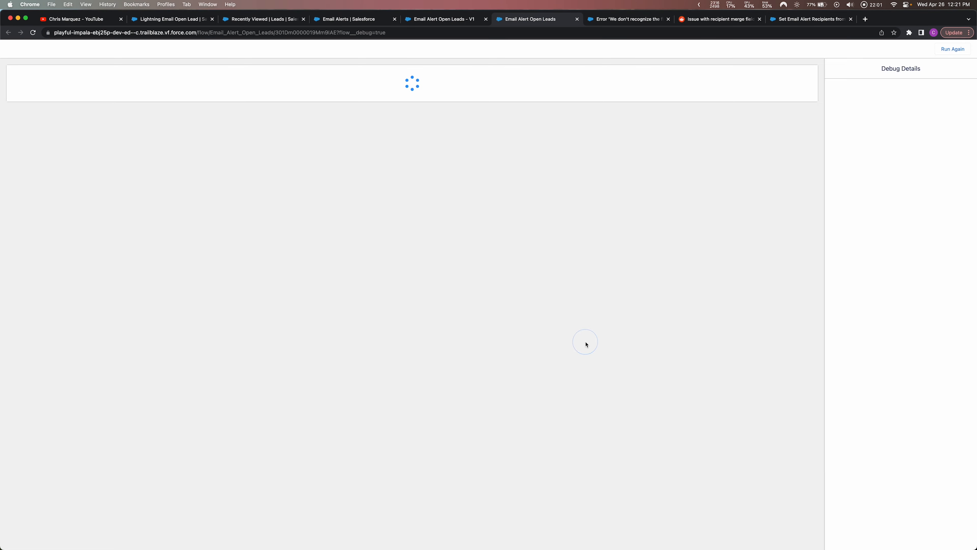
{"action": "left_click", "coordinate": [795, 148]}
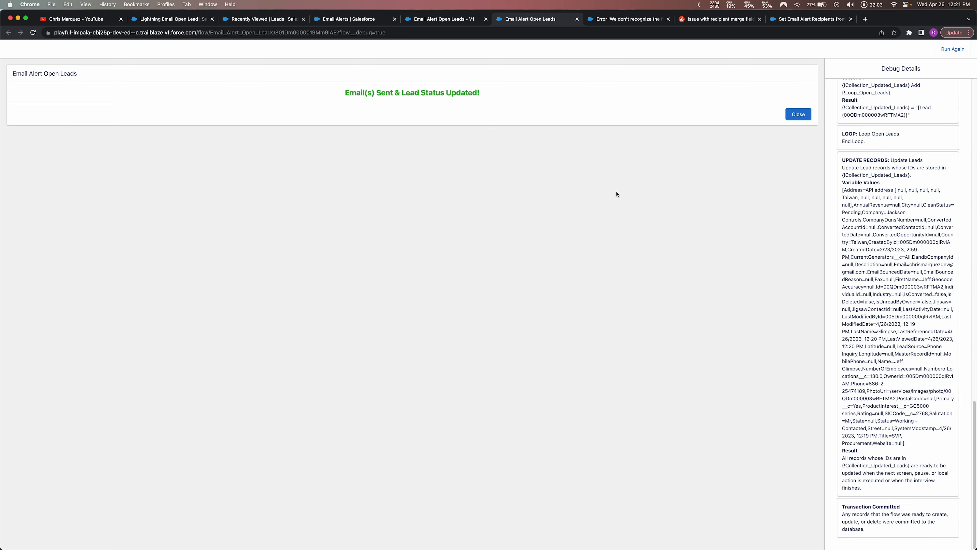
{"action": "left_click_drag", "start_coordinate": [485, 94], "coordinate": [323, 93]}
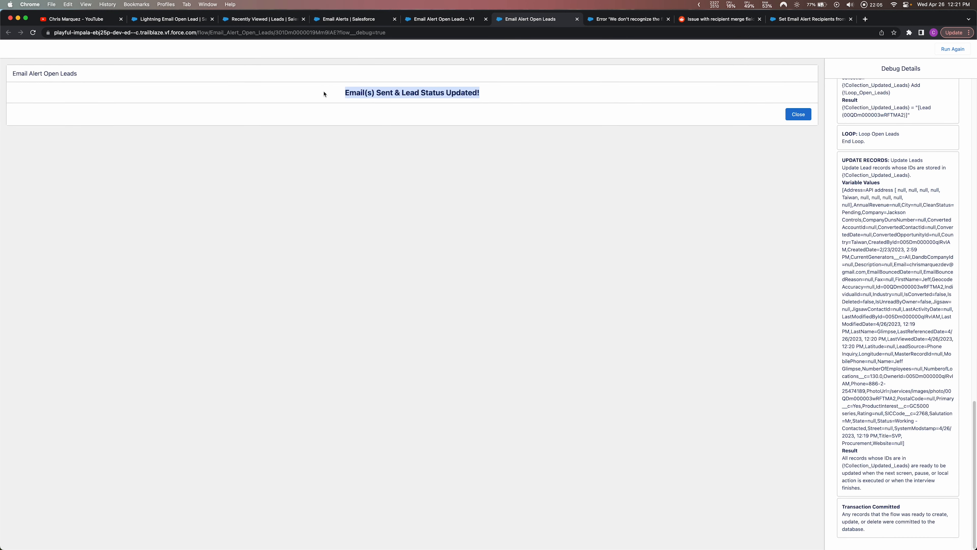
Step: Return to the Recently Viewed leads list and refresh it to check the updated lead statuses
{"action": "left_click", "coordinate": [173, 19]}
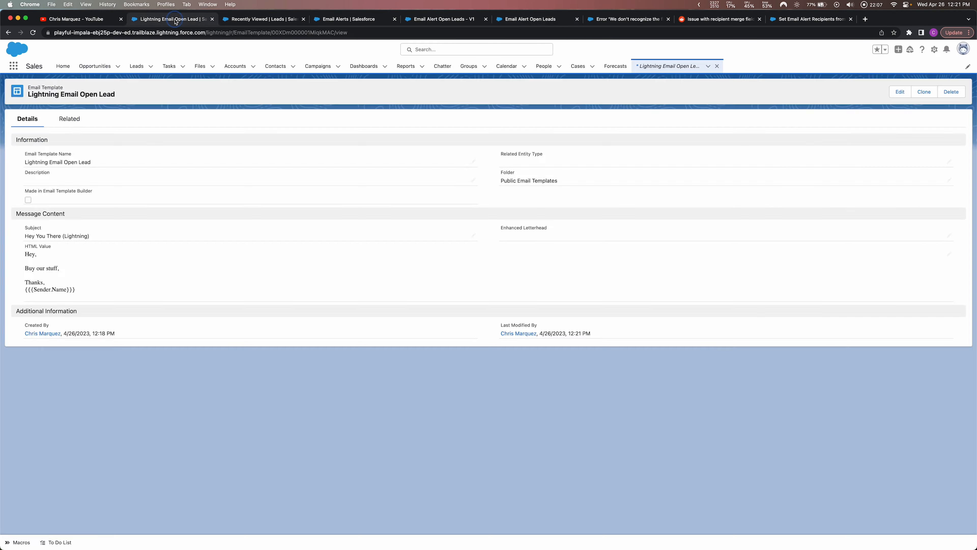
{"action": "left_click", "coordinate": [258, 19]}
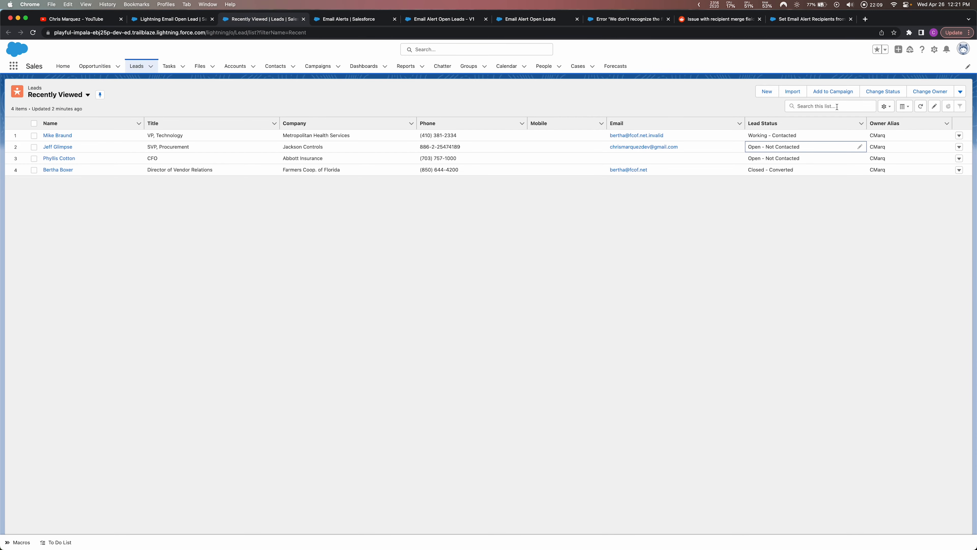
{"action": "left_click", "coordinate": [920, 106]}
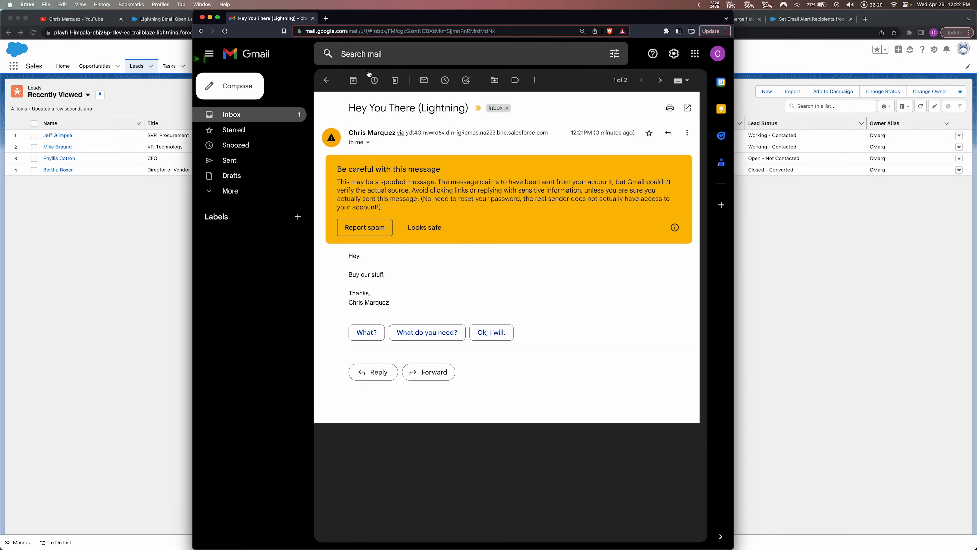
Step: Check the subject, greeting and body of the received "Hey You There (Lightning)" email in Gmail, then close its window
{"action": "left_click_drag", "start_coordinate": [416, 108], "coordinate": [476, 110]}
{"action": "left_click_drag", "start_coordinate": [347, 255], "coordinate": [346, 305]}
{"action": "left_click", "coordinate": [391, 303]}
{"action": "left_click_drag", "start_coordinate": [359, 255], "coordinate": [394, 262]}
{"action": "key", "text": "super+w"}
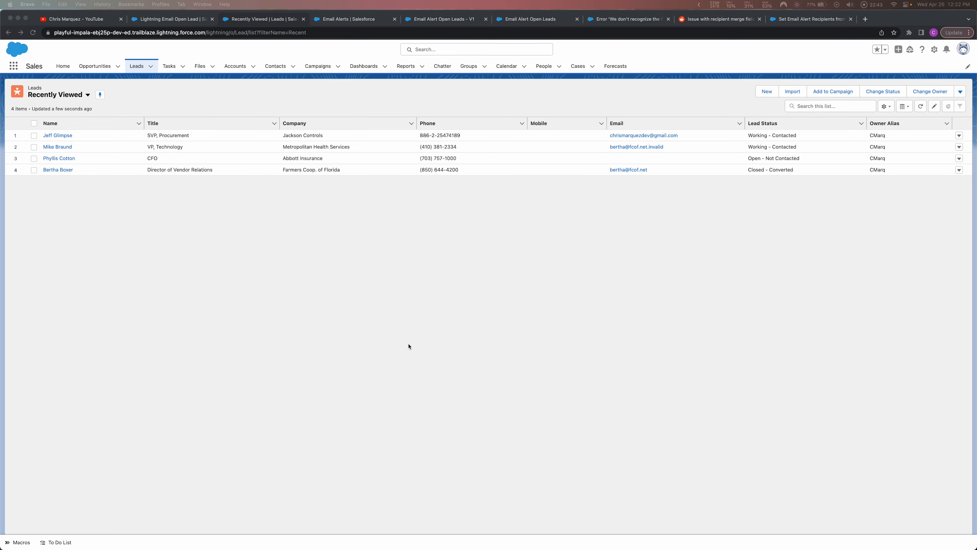
Step: Show the additional list actions for the Recently Viewed leads, including Mass Email Open Leads
{"action": "key", "text": "ctrl+Up"}
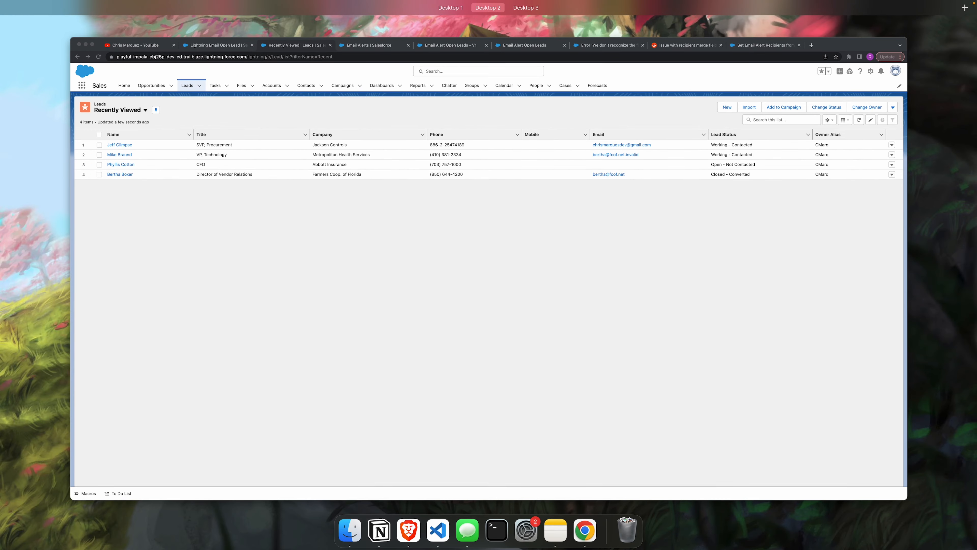
{"action": "key", "text": "ctrl+Up"}
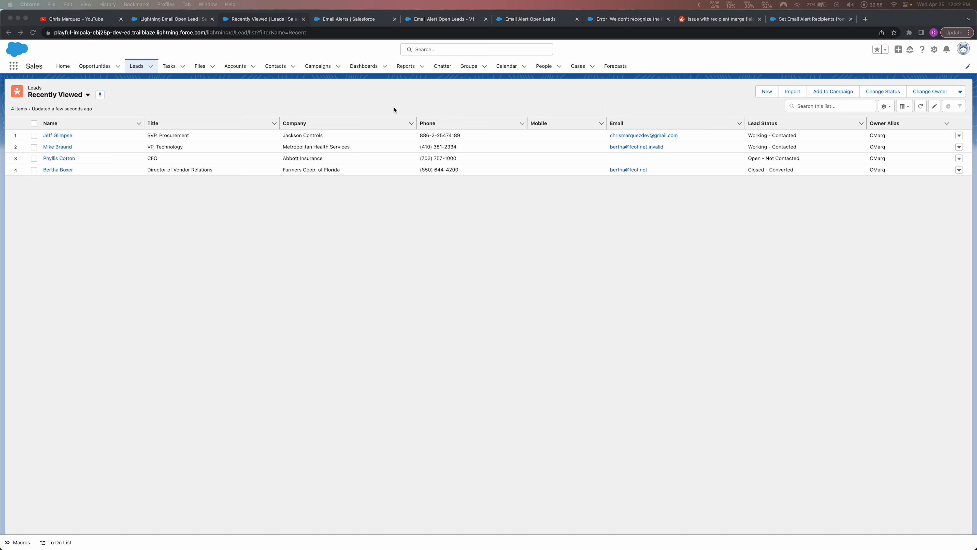
{"action": "left_click", "coordinate": [960, 91]}
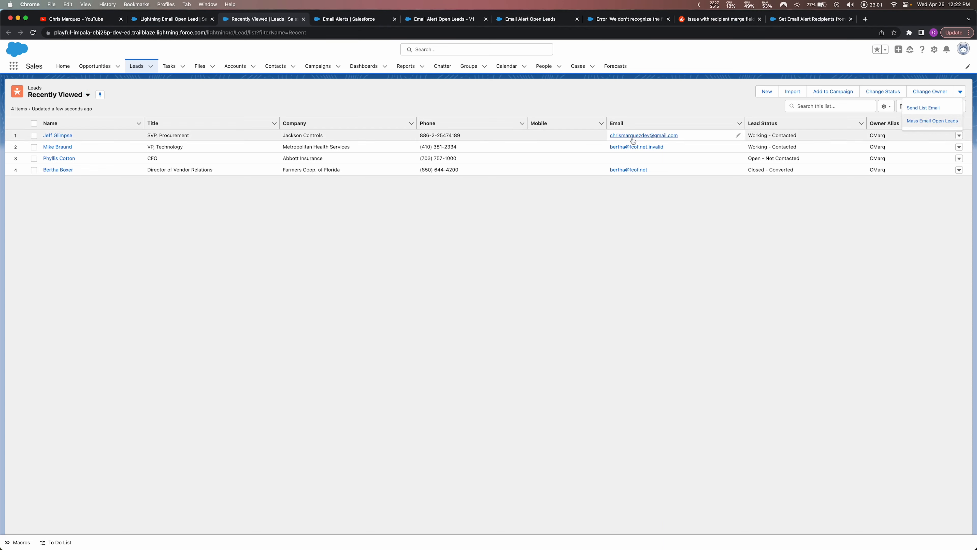